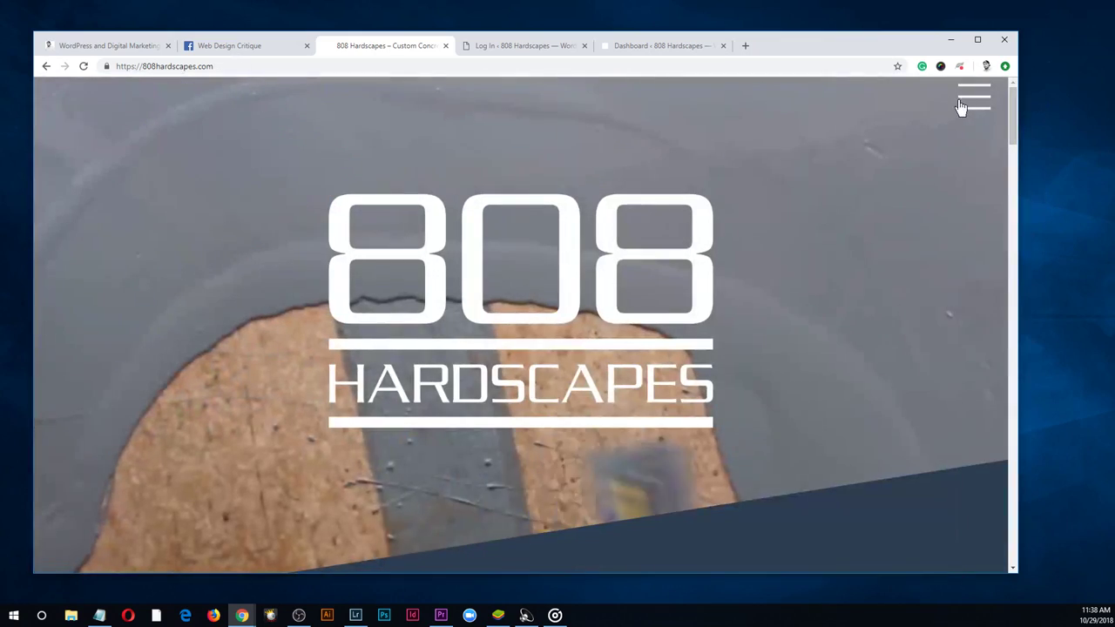
Browse the site's About and Services pages through the navigation menu, scrolling each
left_click(965, 108)
left_click(921, 153)
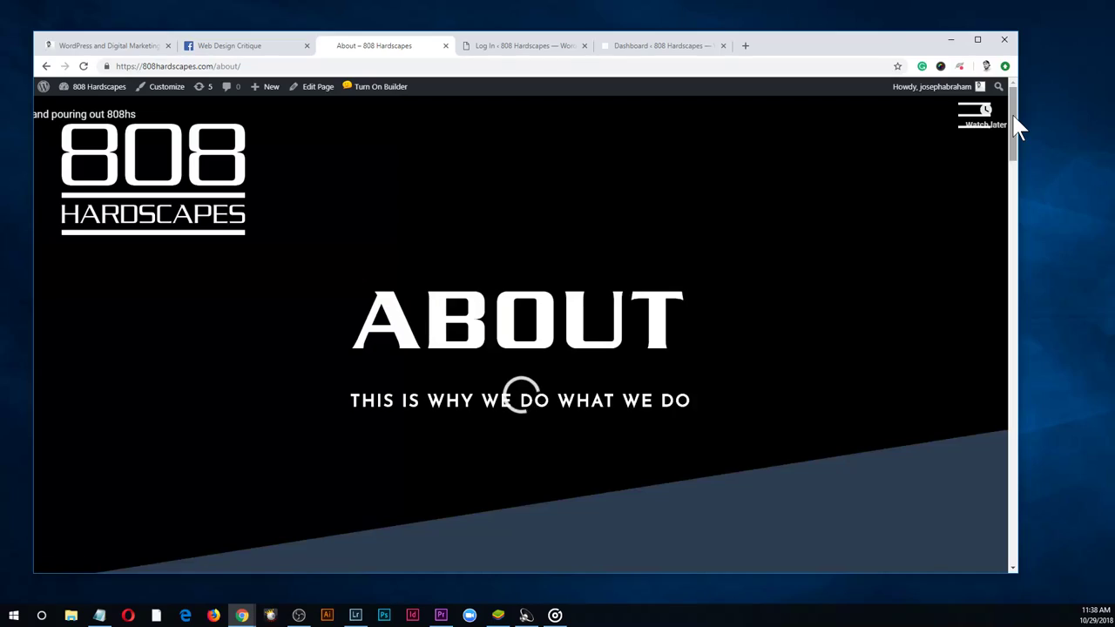
left_click_drag(1015, 120, 1003, 106)
left_click(980, 113)
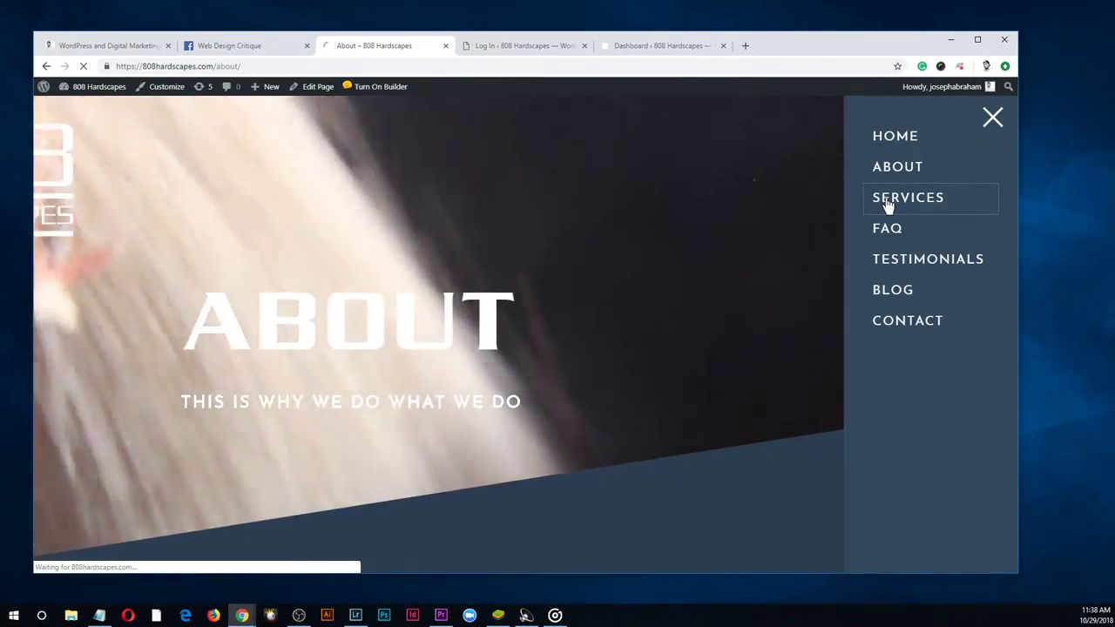
left_click(886, 205)
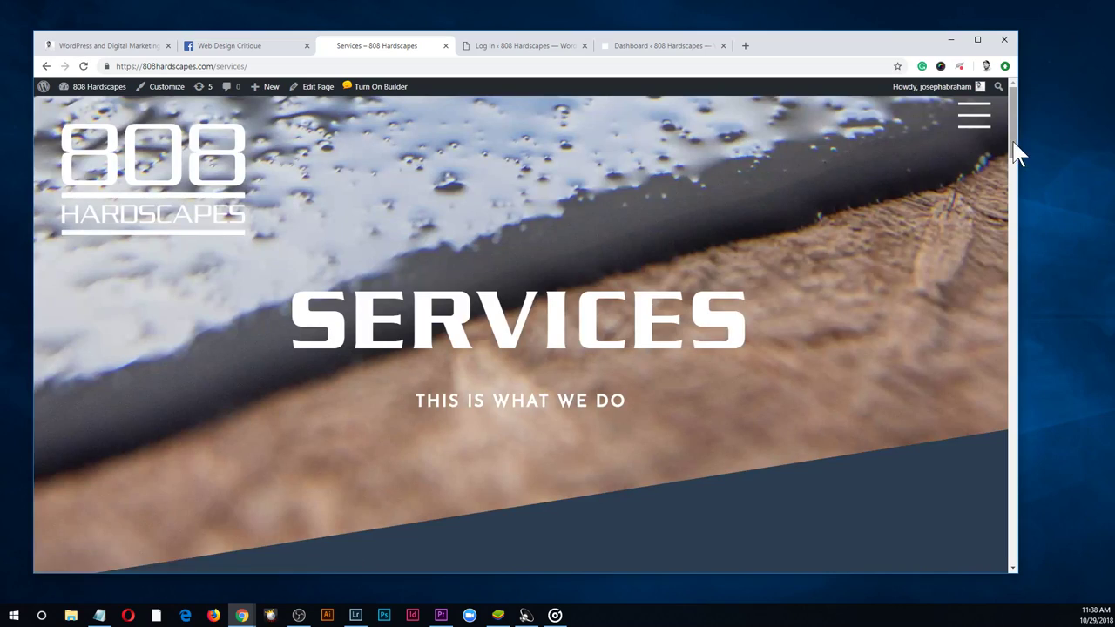
left_click_drag(1012, 149, 1000, 98)
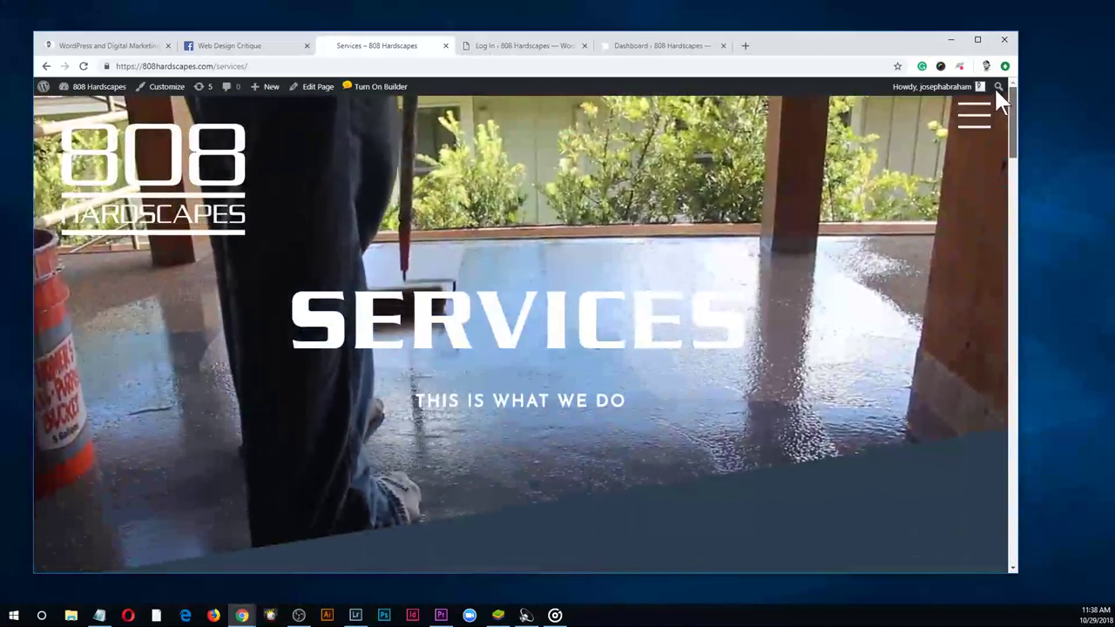
Open the Blog page with its ARTICLES banner, then switch to the login tab
left_click(974, 114)
left_click(898, 292)
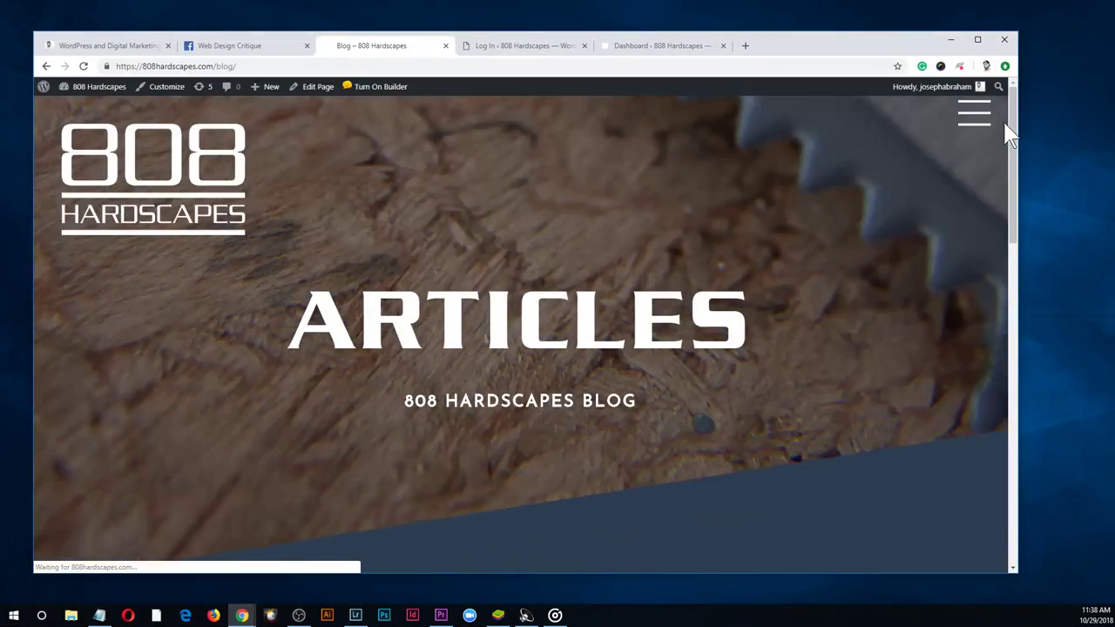
left_click_drag(1007, 129, 1013, 107)
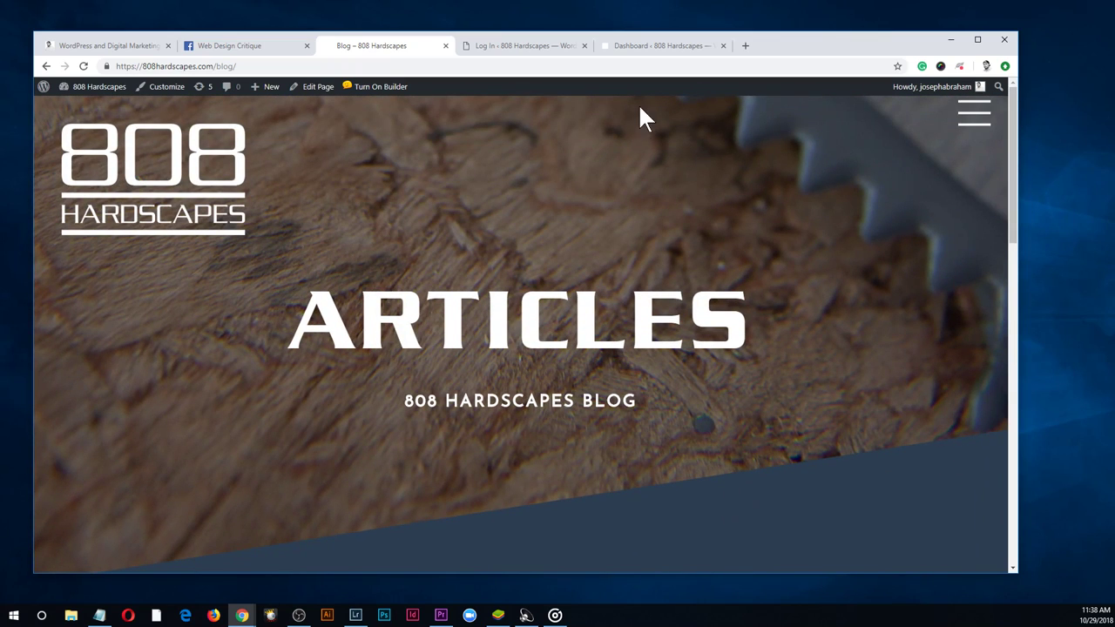
left_click(516, 46)
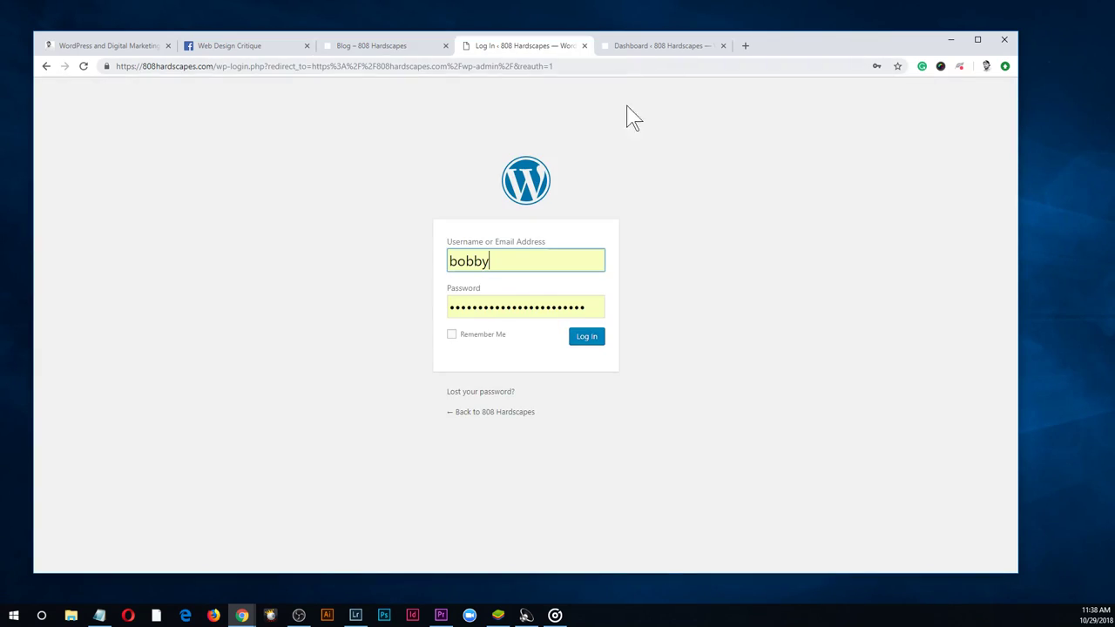
Clear the saved username and password from the login form
double_click(535, 270)
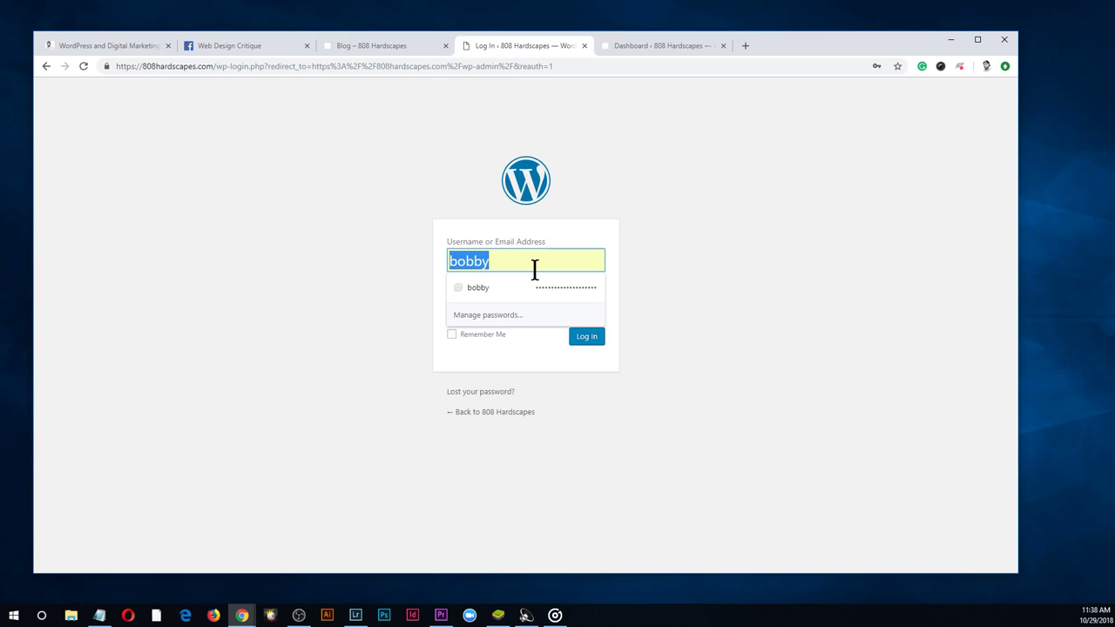
left_click(832, 411)
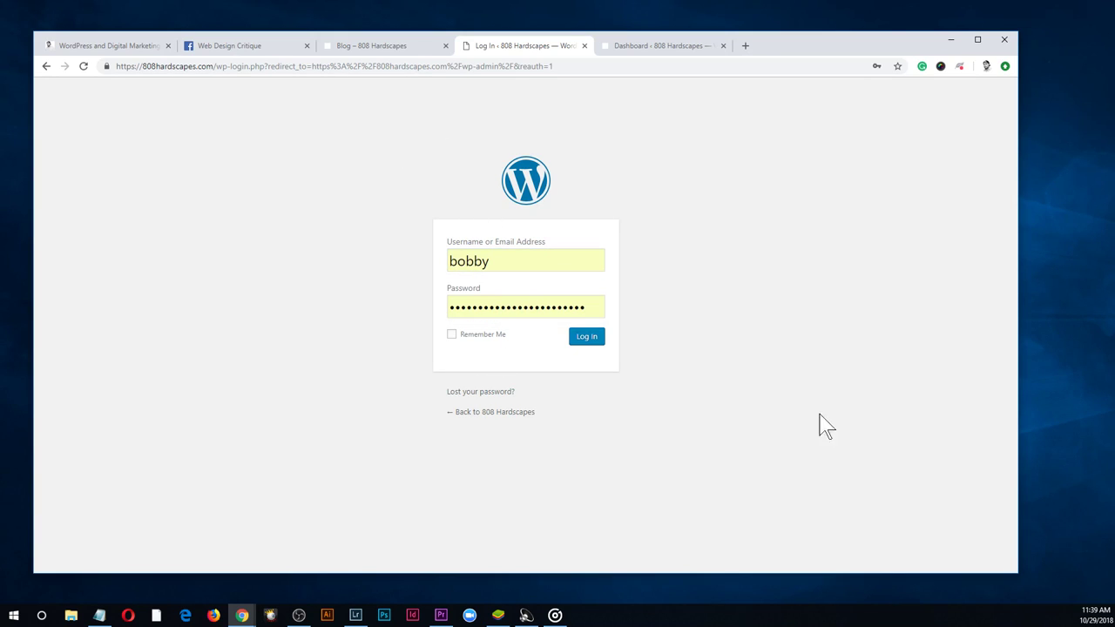
double_click(529, 310)
key("BackSpace")
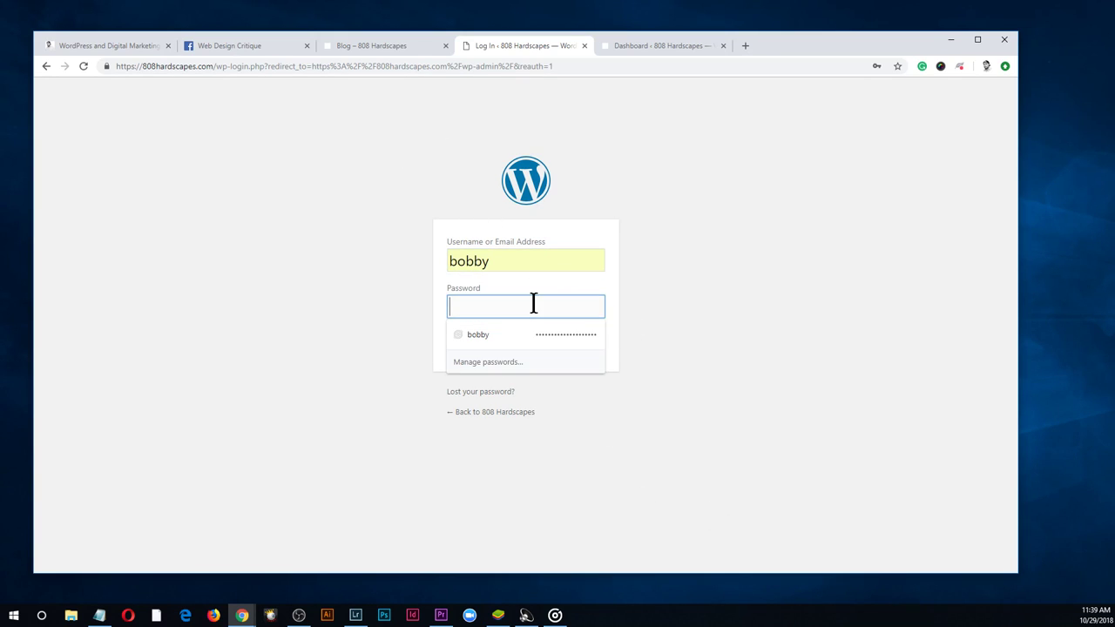
double_click(512, 264)
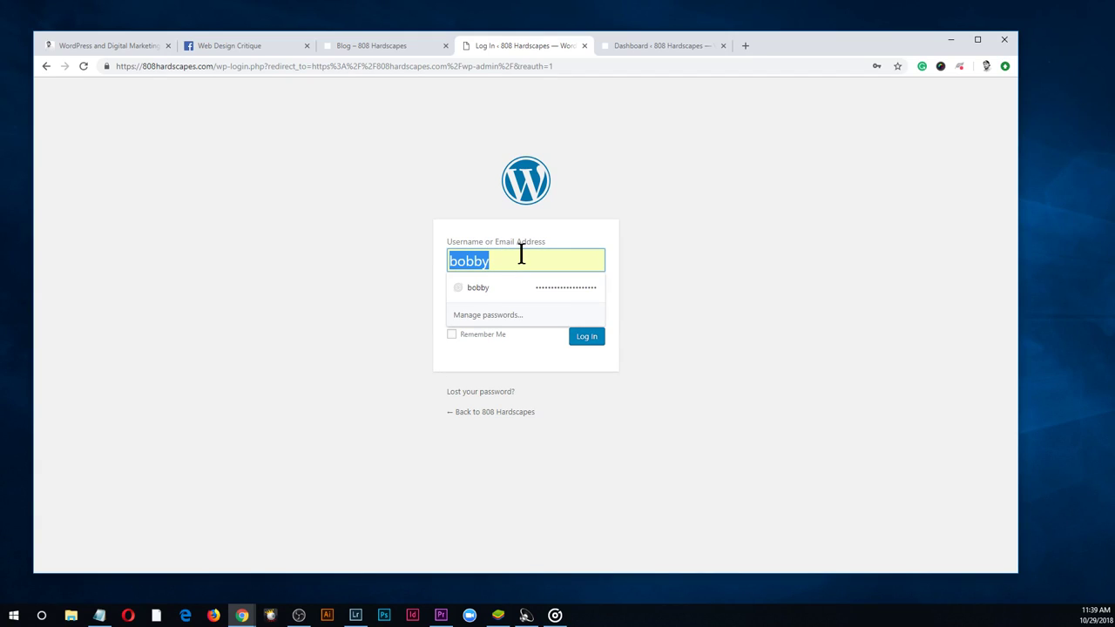
key("BackSpace")
Visit the Lost Password page, then close it to return to the Dashboard
left_click(744, 223)
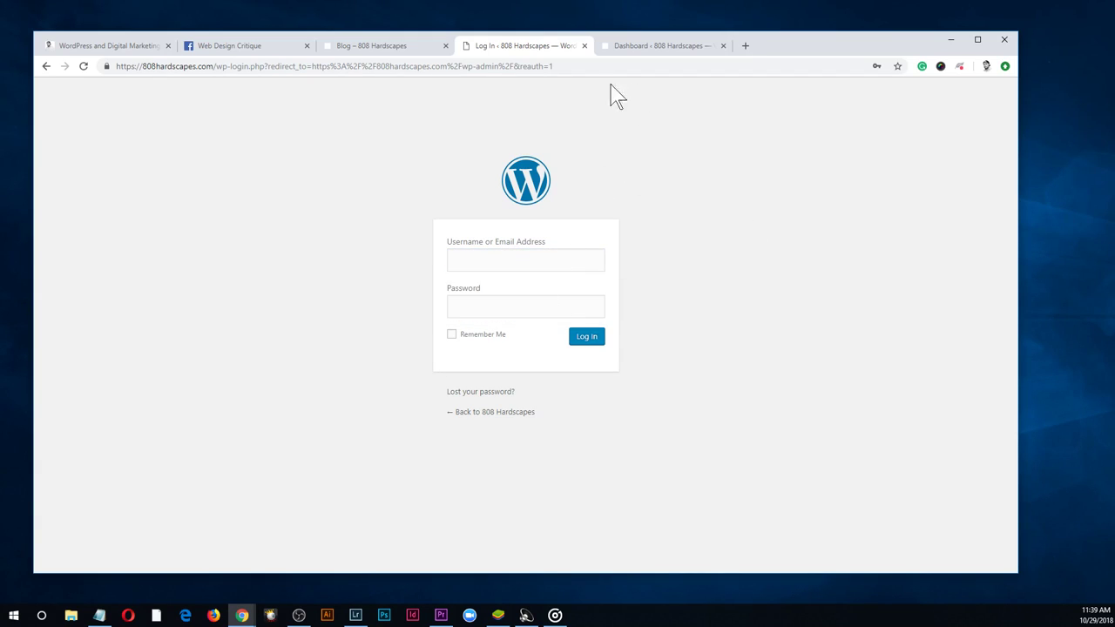
left_click(502, 393)
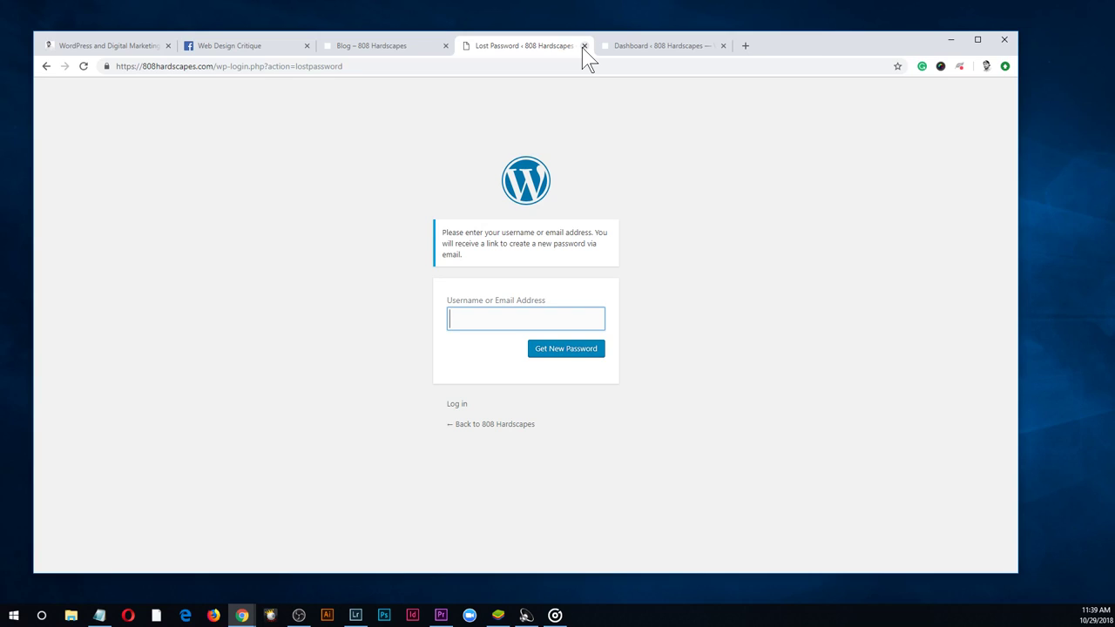
left_click(584, 45)
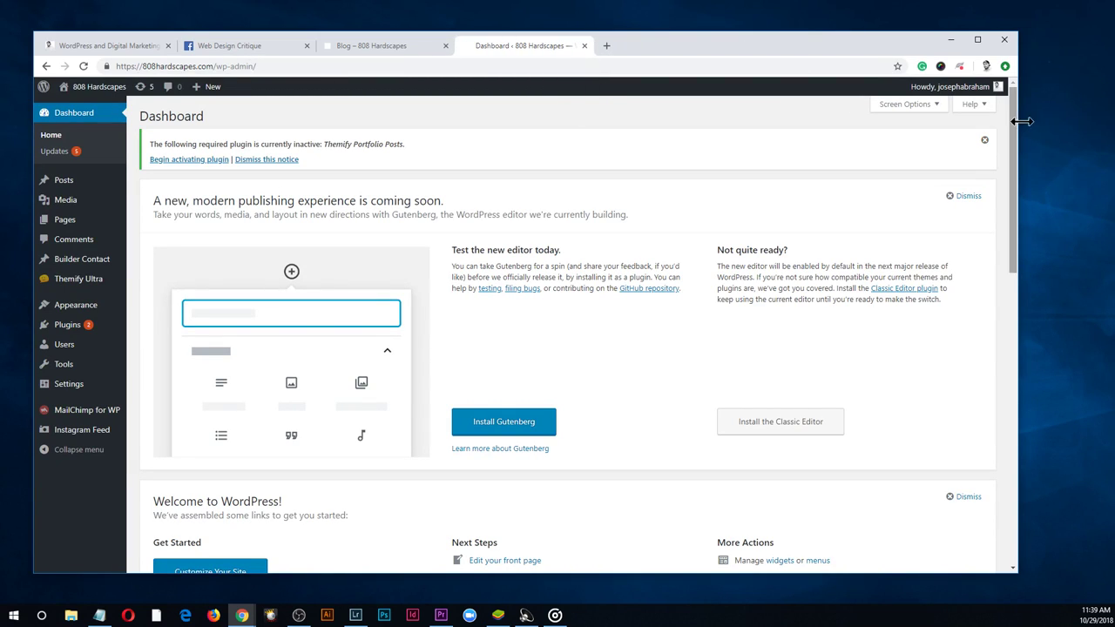
Review MailChimp for WP General Settings: API connected, 808 Hardscapes list with 2 subscribers
left_click_drag(815, 32, 834, 45)
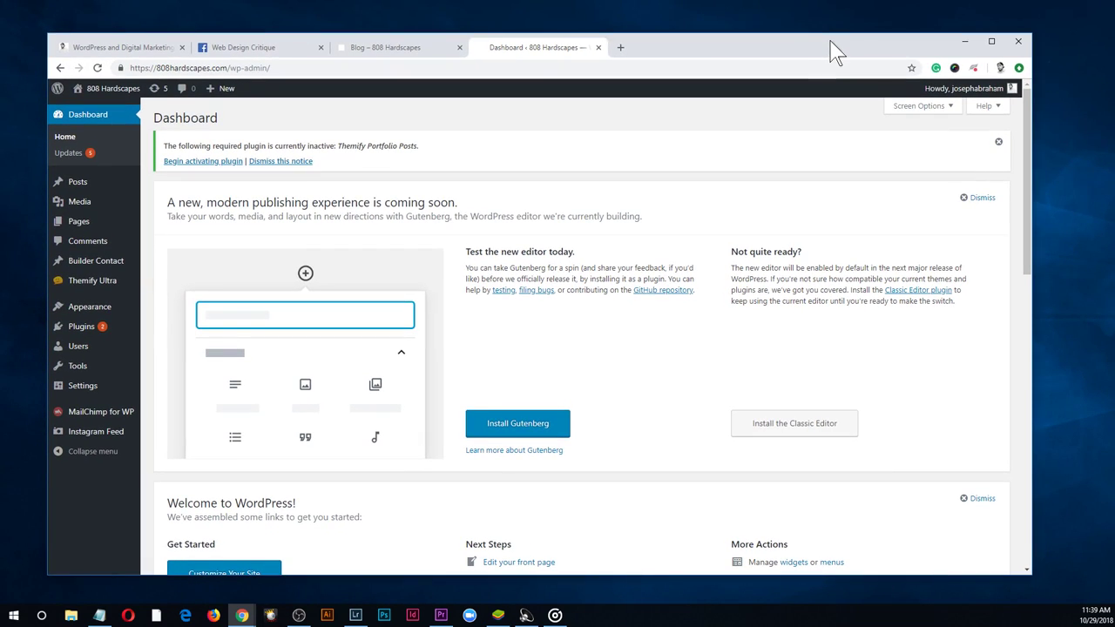
left_click_drag(1028, 169, 1027, 78)
mouse_move(91, 338)
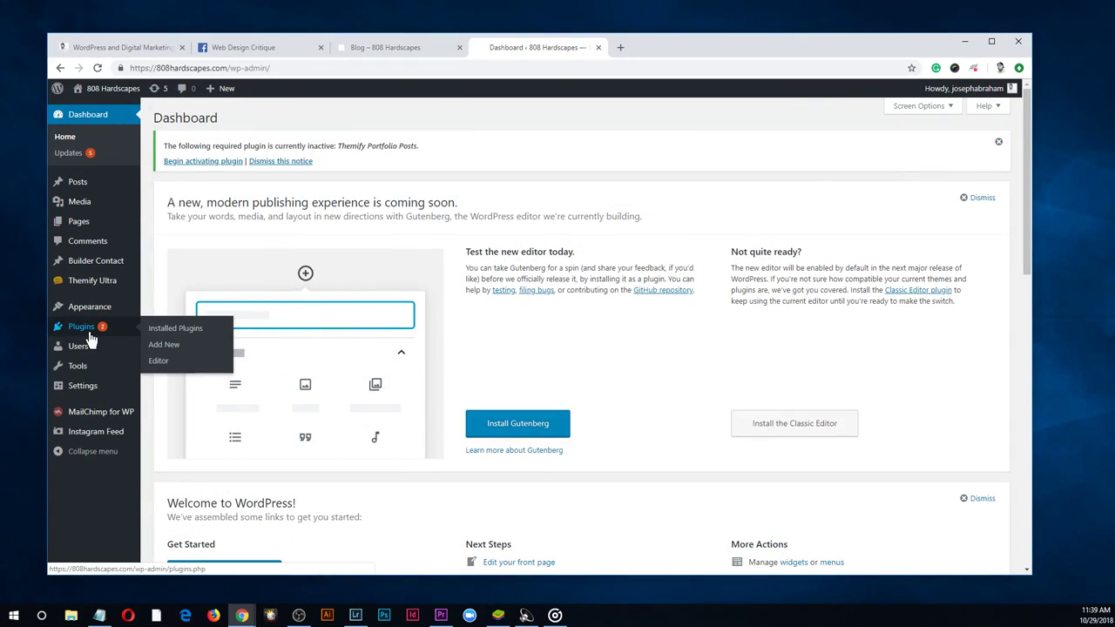
mouse_move(87, 422)
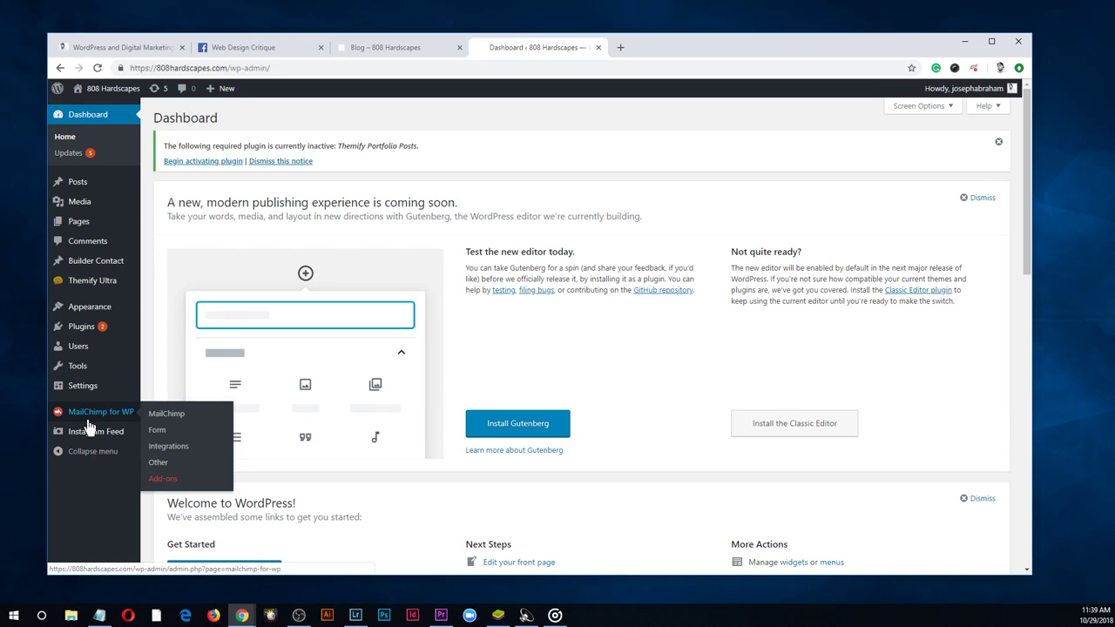
left_click(87, 426)
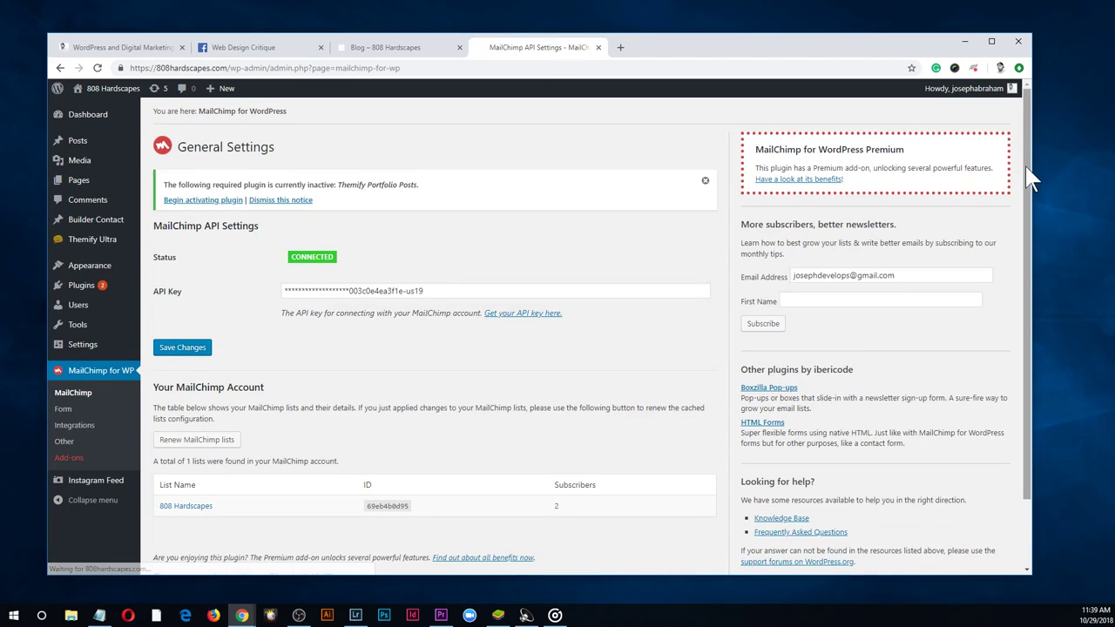
left_click_drag(1031, 177, 1028, 179)
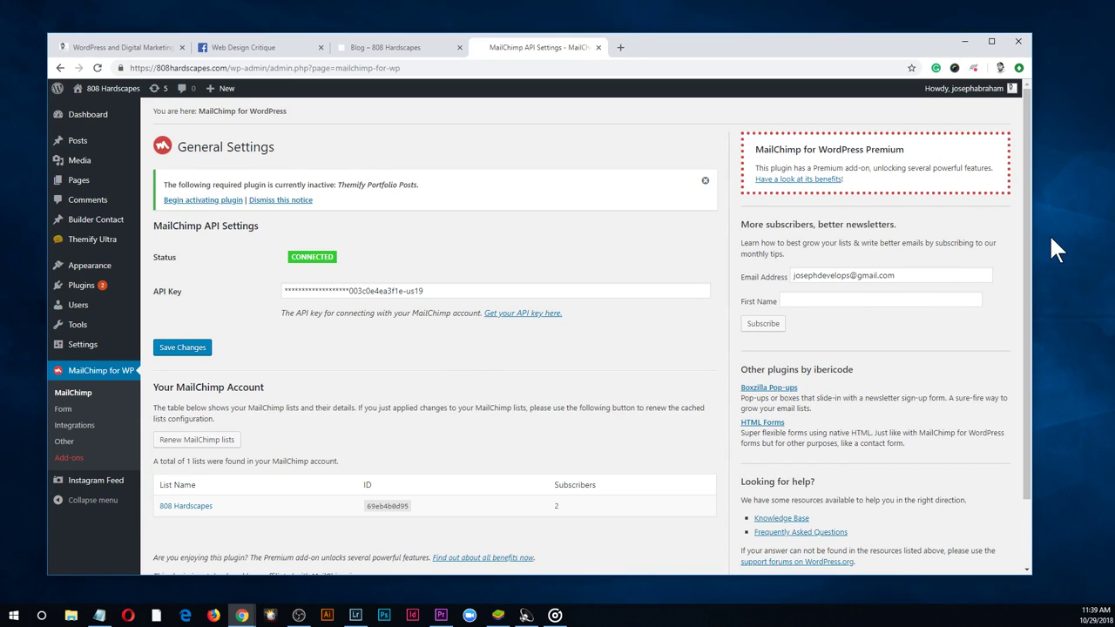
left_click_drag(1029, 236, 1028, 165)
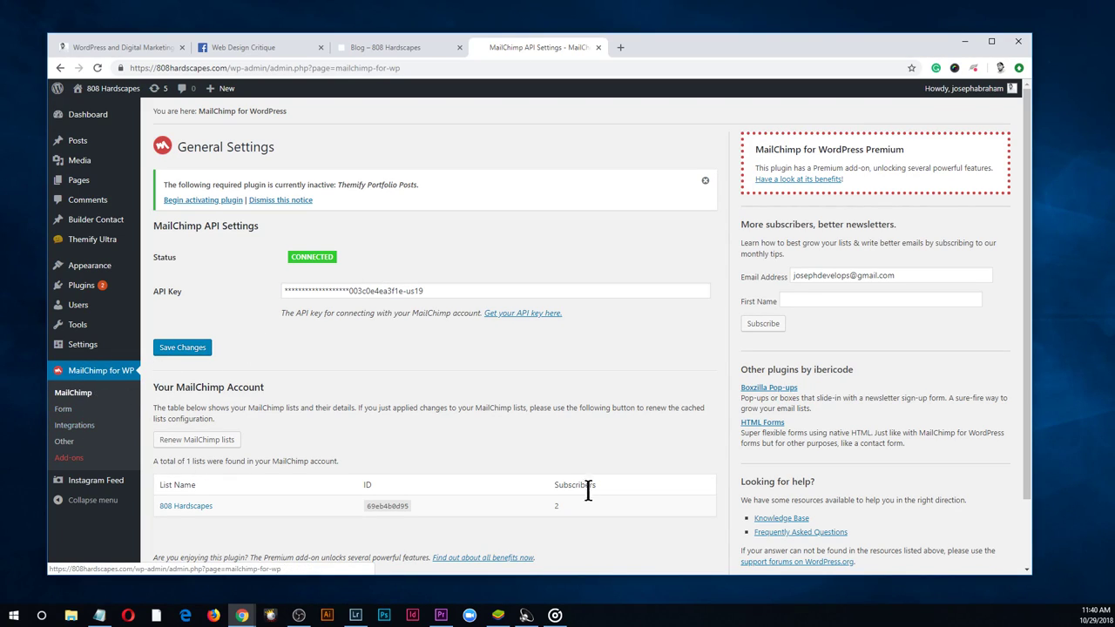
Search the plugin directory for 'themify' under Plugins > Add New
left_click(76, 386)
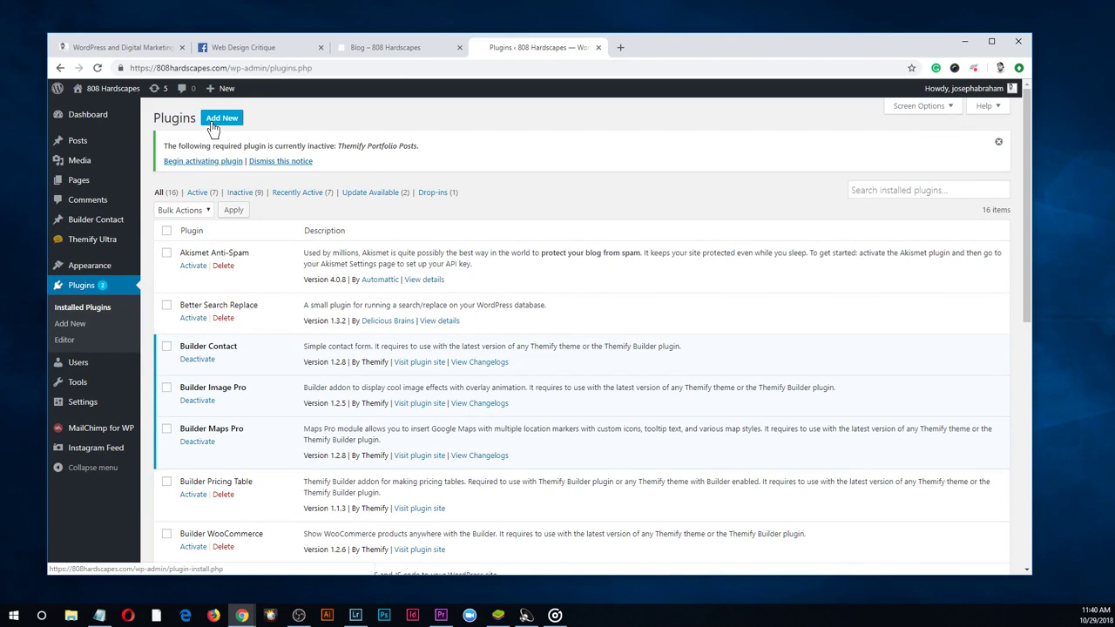
left_click(213, 122)
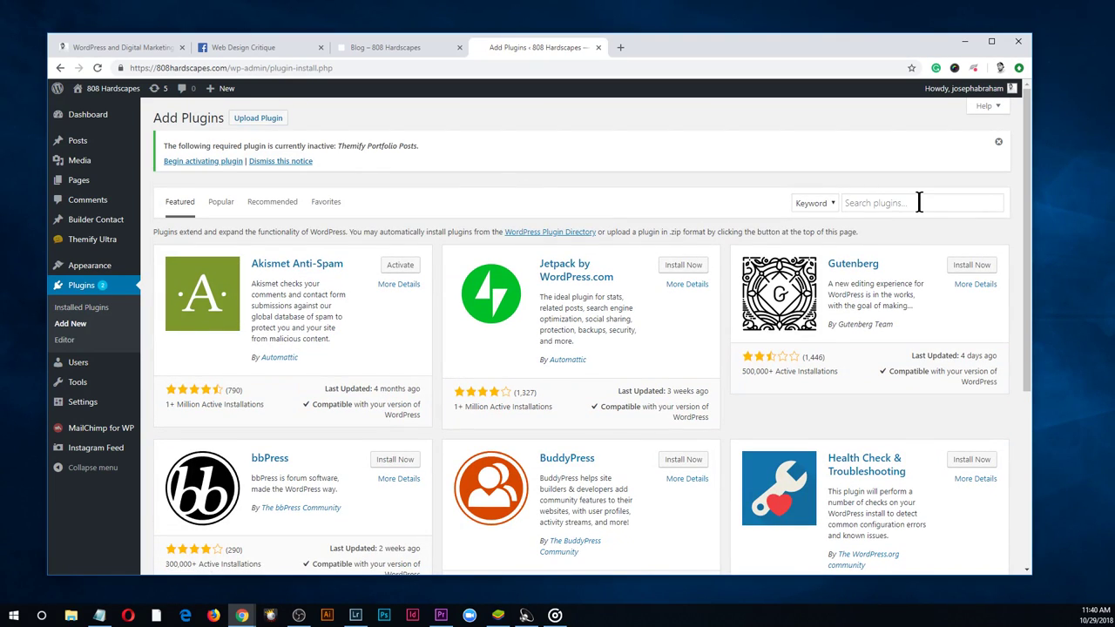
left_click(920, 202)
type("themif")
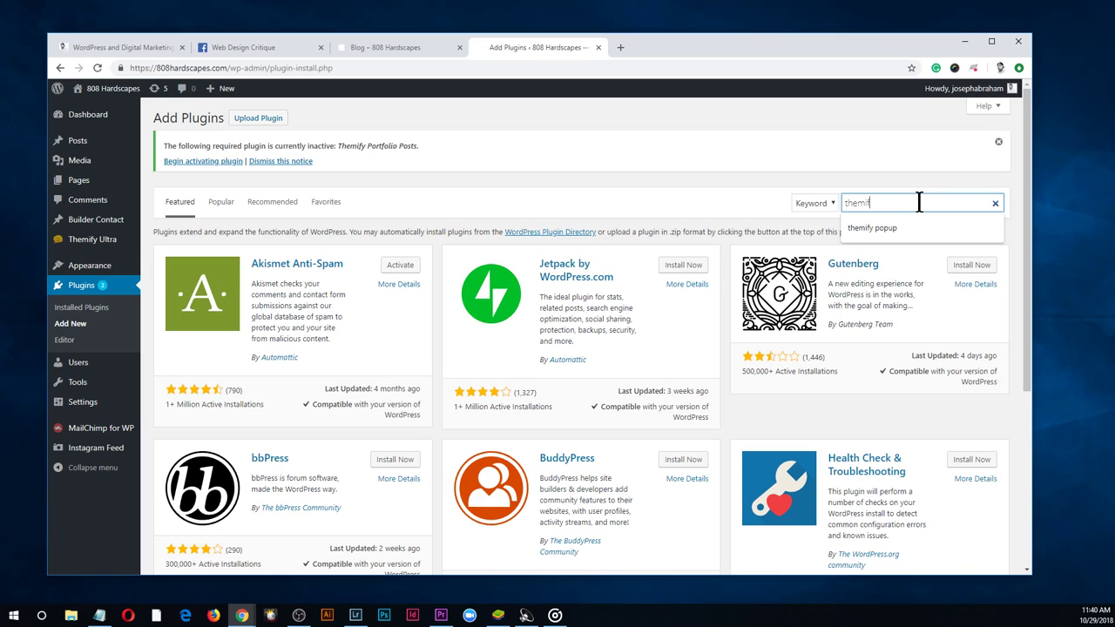
type("y")
key("Return")
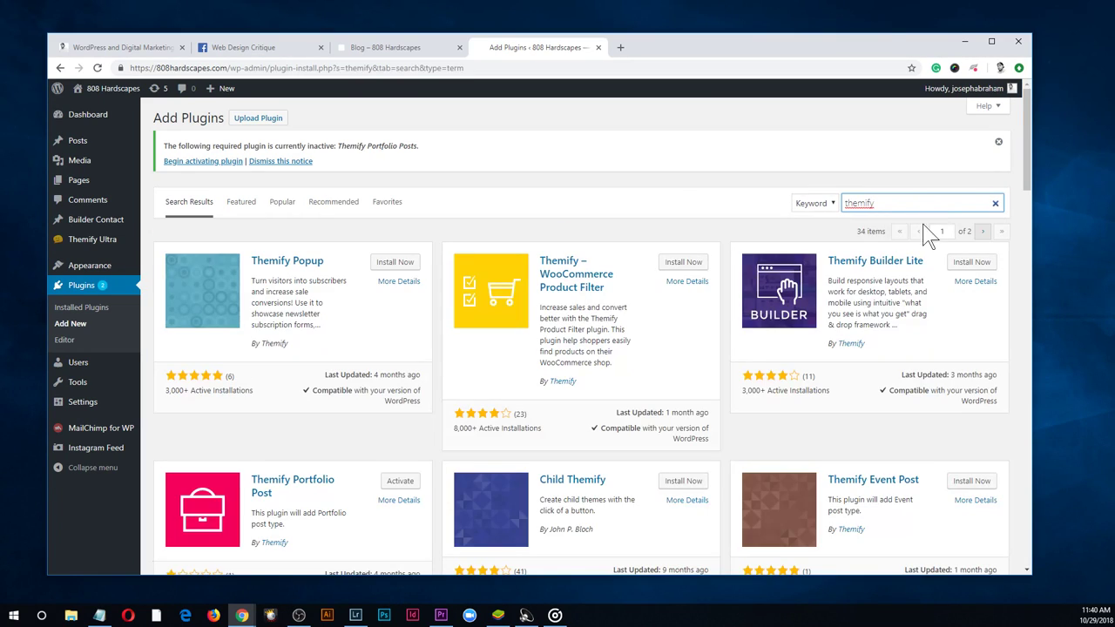
View the Themify Popup plugin details, then return to the site's front page
left_click(293, 264)
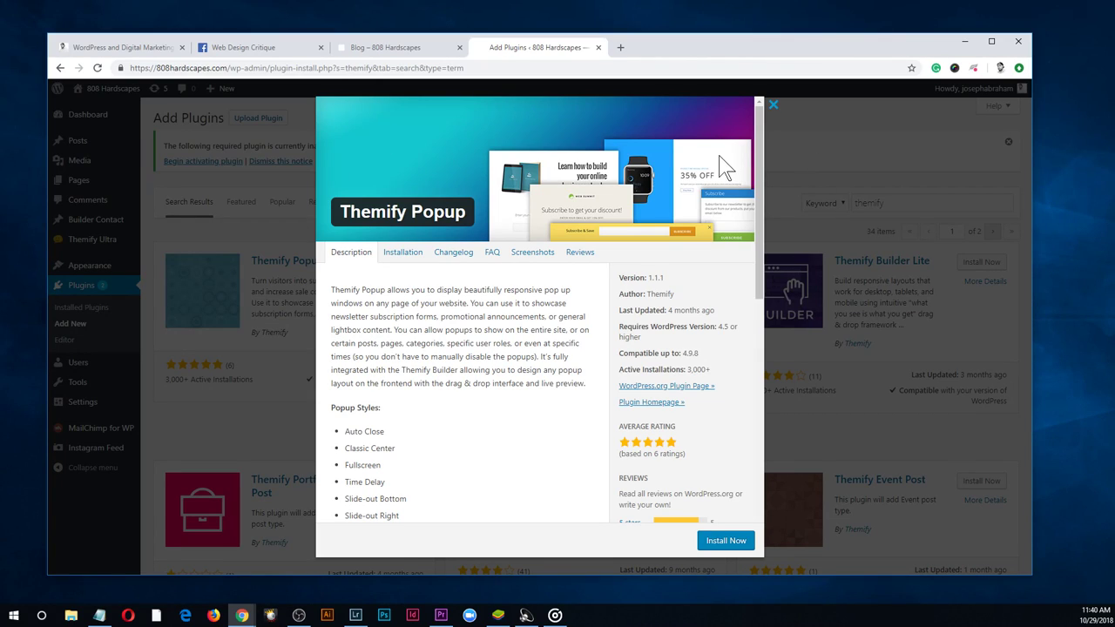
left_click(774, 108)
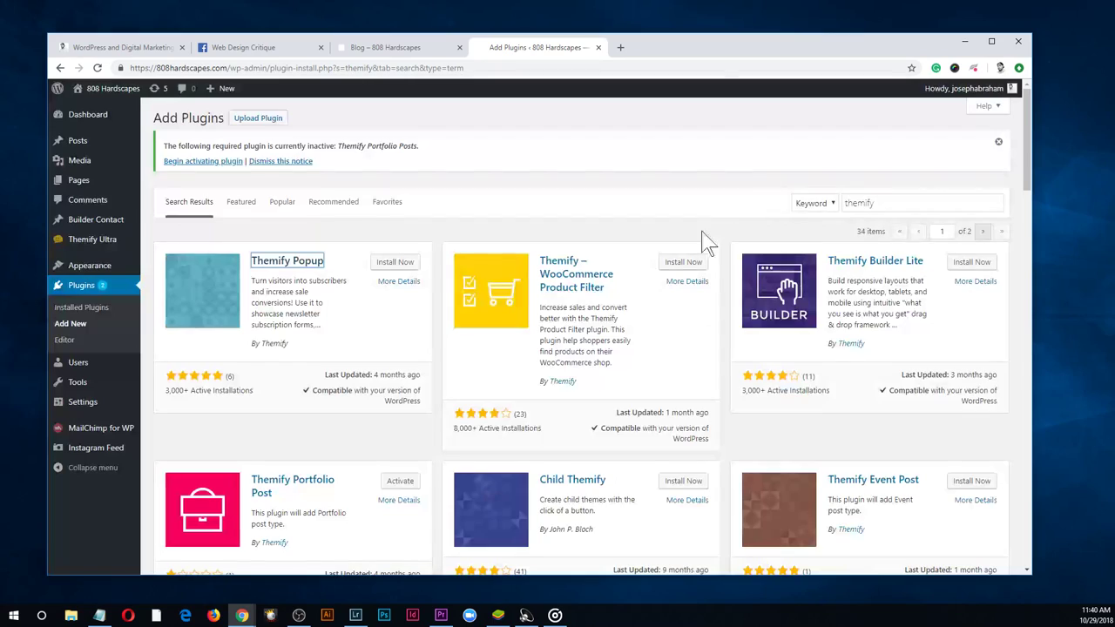
left_click(397, 264)
left_click_drag(398, 264, 204, 174)
left_click(116, 91)
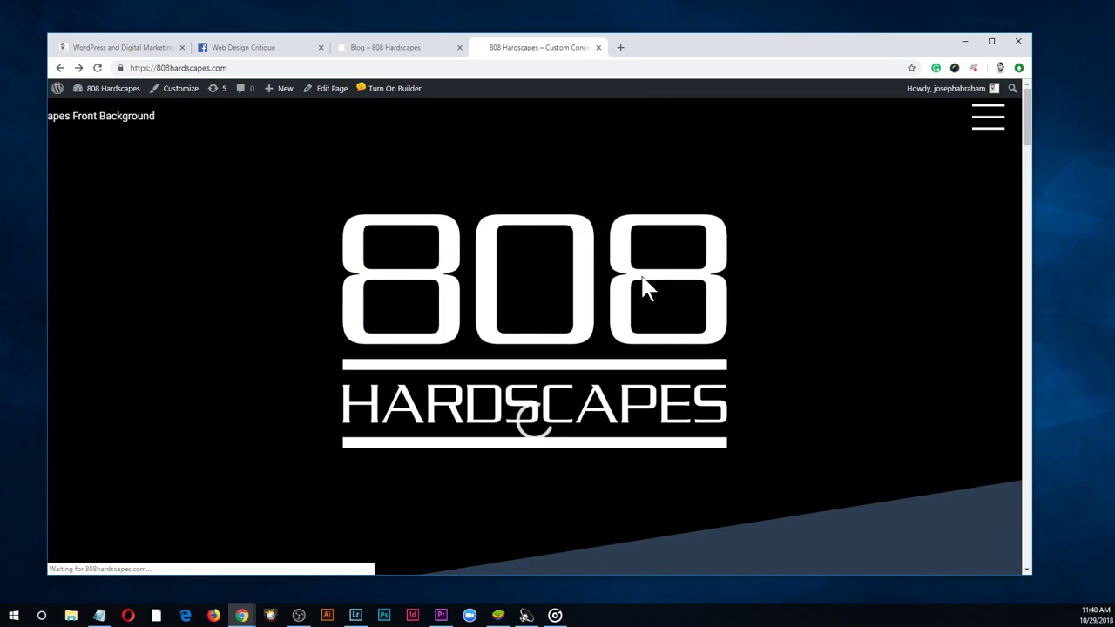
Go back to Plugins > Add New and search the directory for themify plugins
left_click(60, 68)
left_click(75, 113)
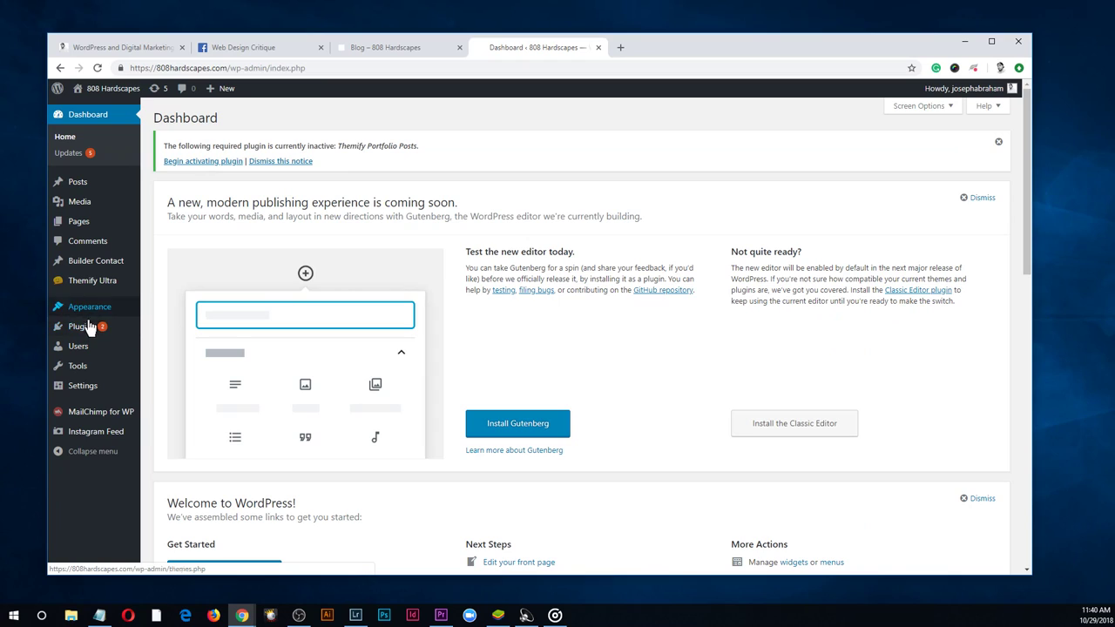
left_click(88, 326)
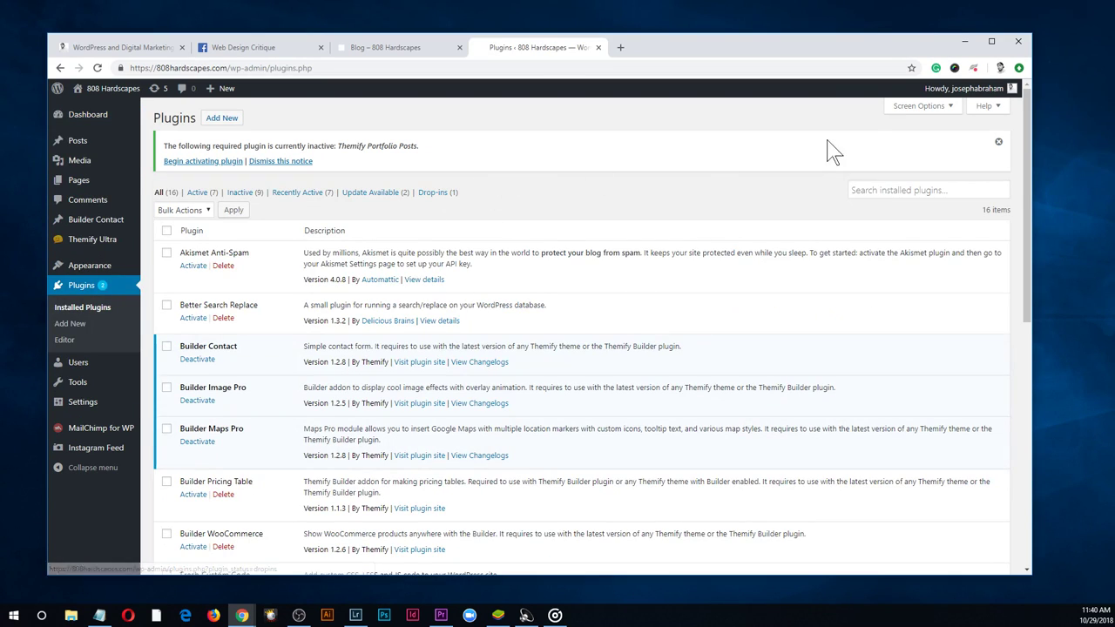
left_click(225, 122)
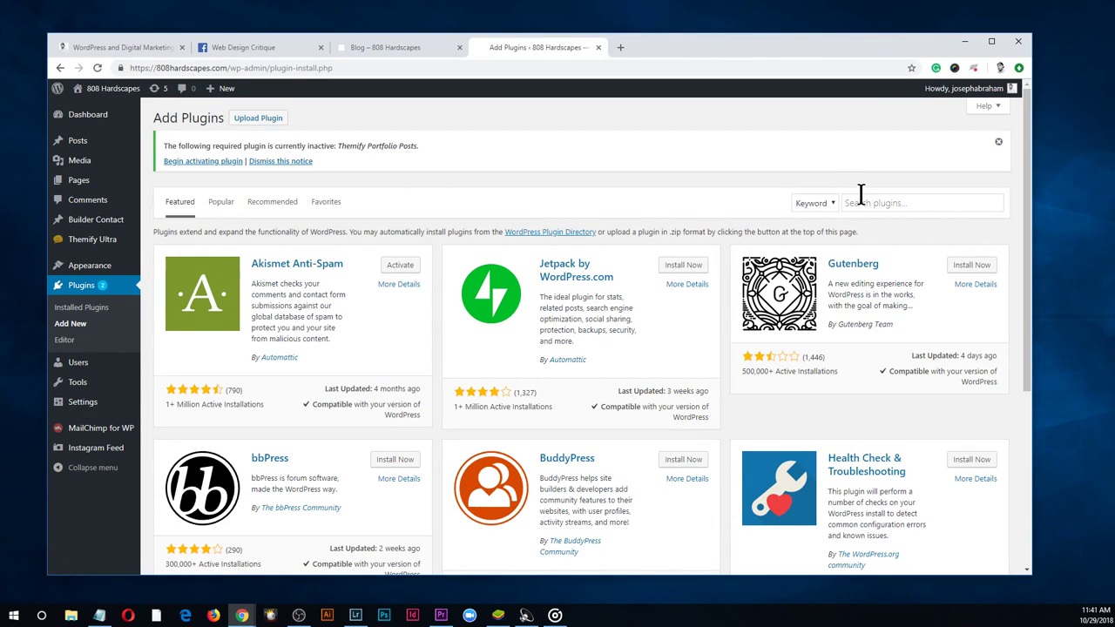
left_click(863, 200)
type("themify")
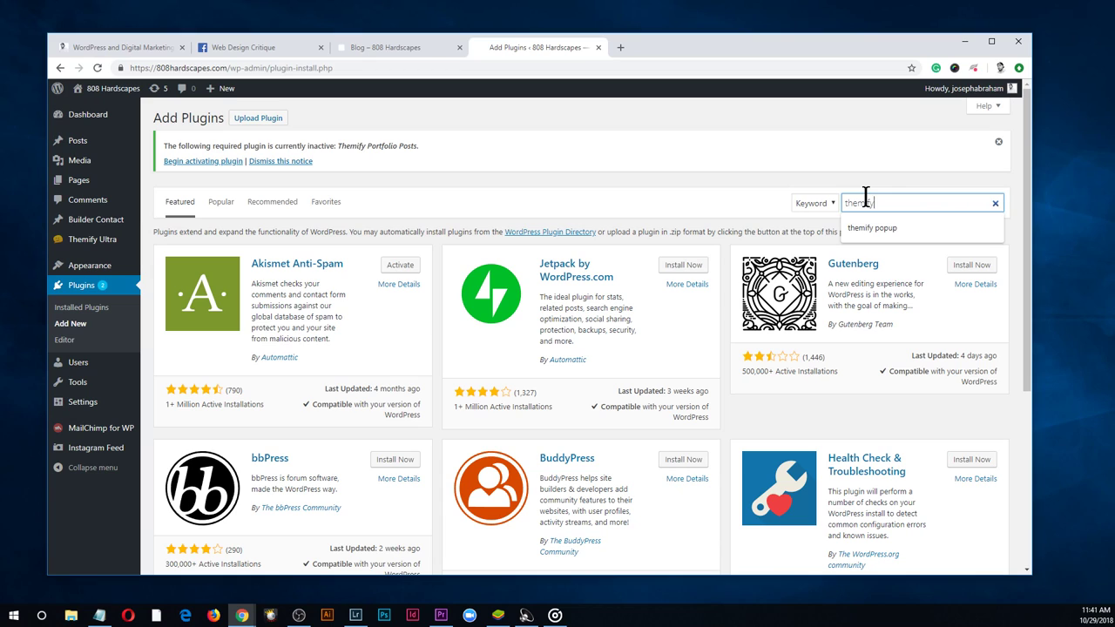
key("Return")
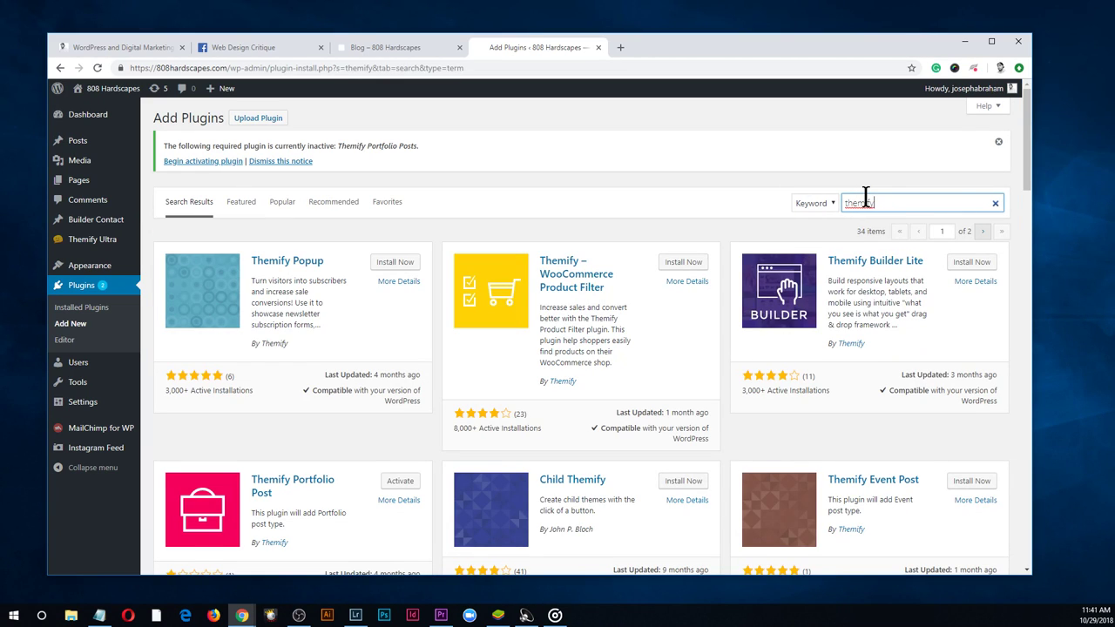
Highlight the Themify Popup card's rating, install count and compatibility details
left_click_drag(1030, 165, 1010, 126)
left_click(278, 402)
left_click_drag(278, 401, 218, 405)
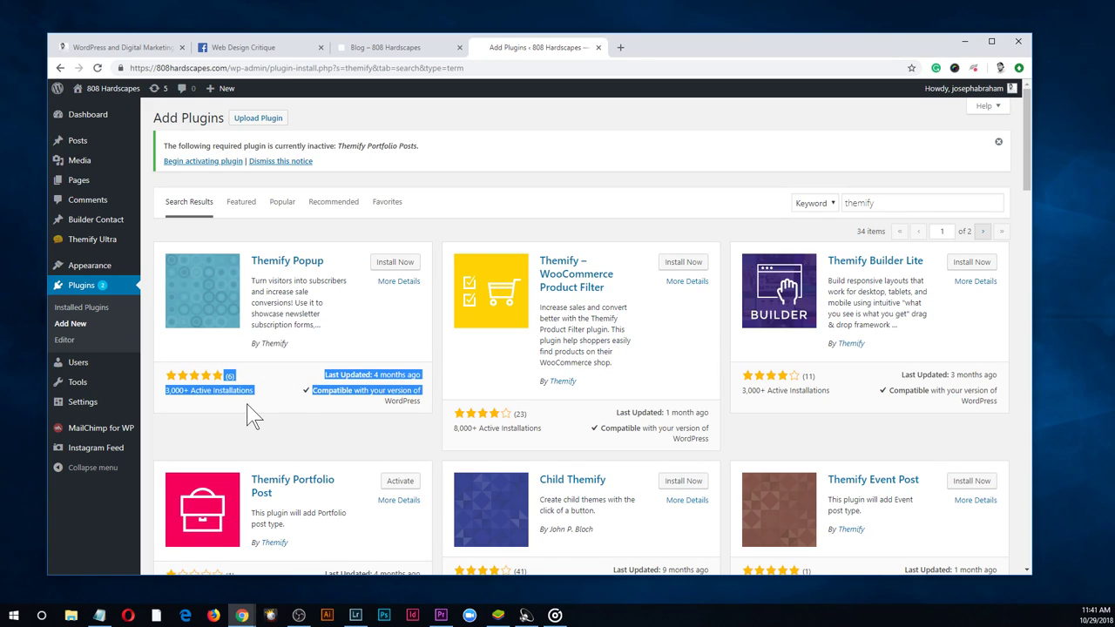
left_click(251, 416)
left_click_drag(224, 374, 419, 390)
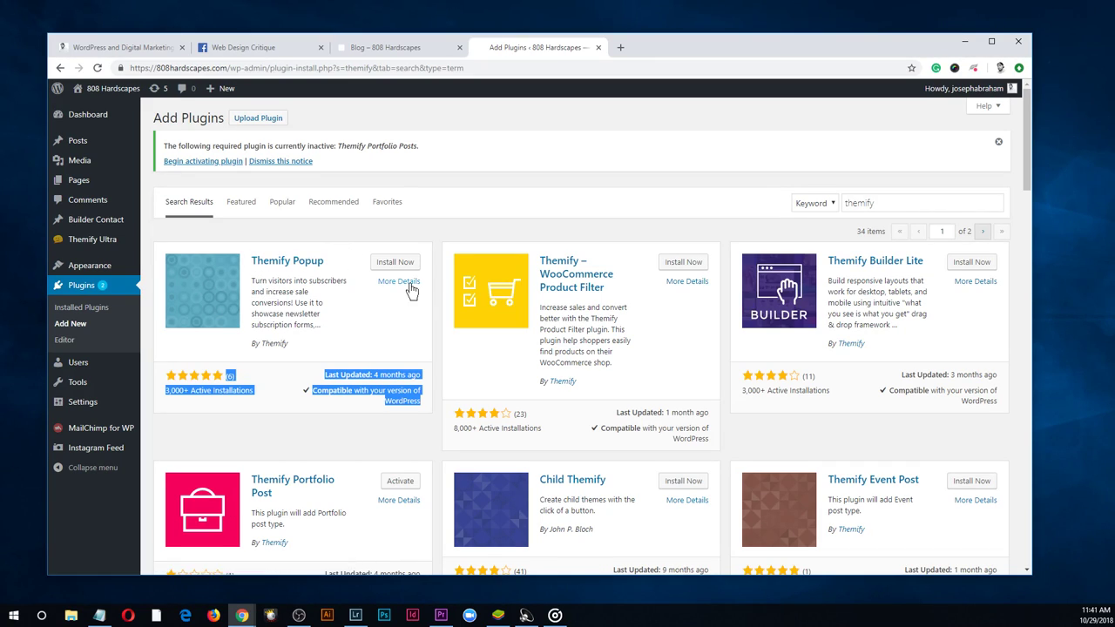
Install Themify Popup from its search-result card and activate it
left_click(361, 340)
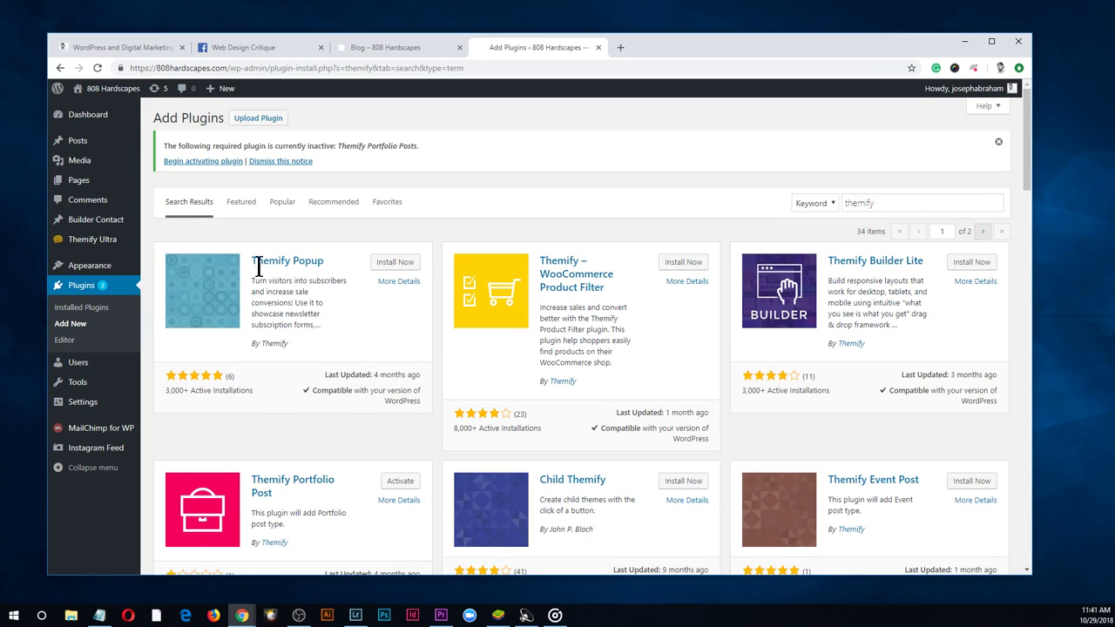
left_click_drag(296, 357, 255, 261)
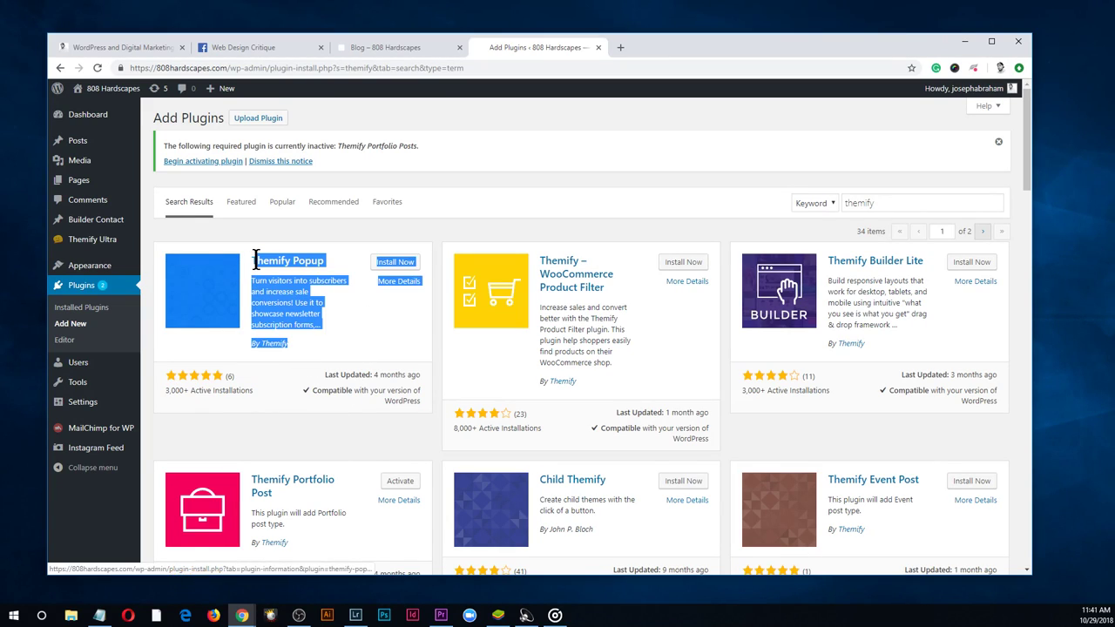
left_click(359, 307)
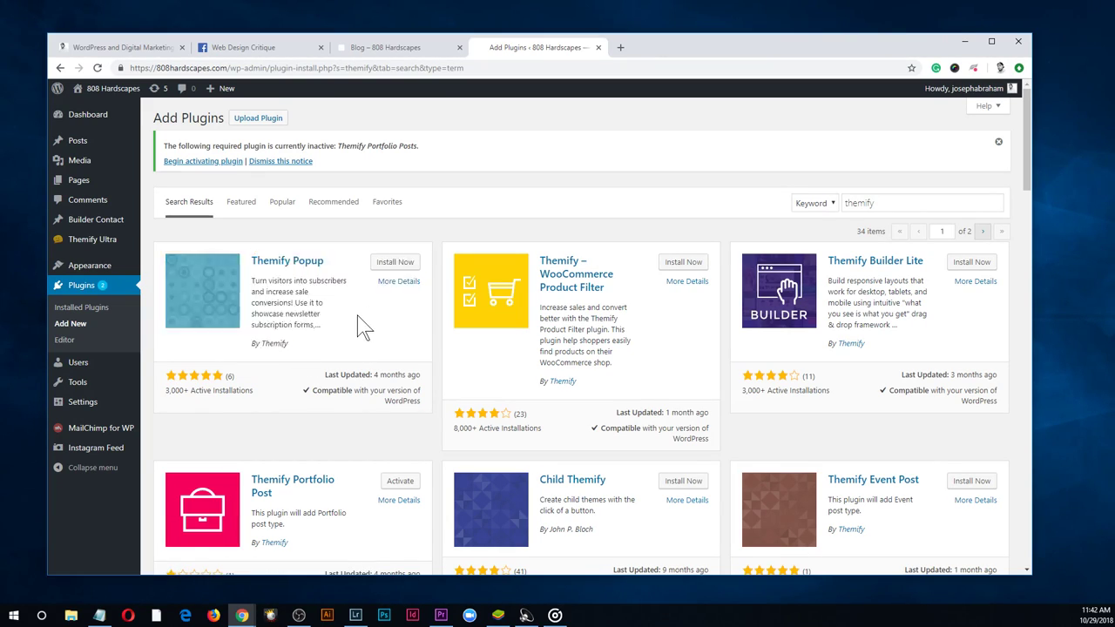
left_click(387, 264)
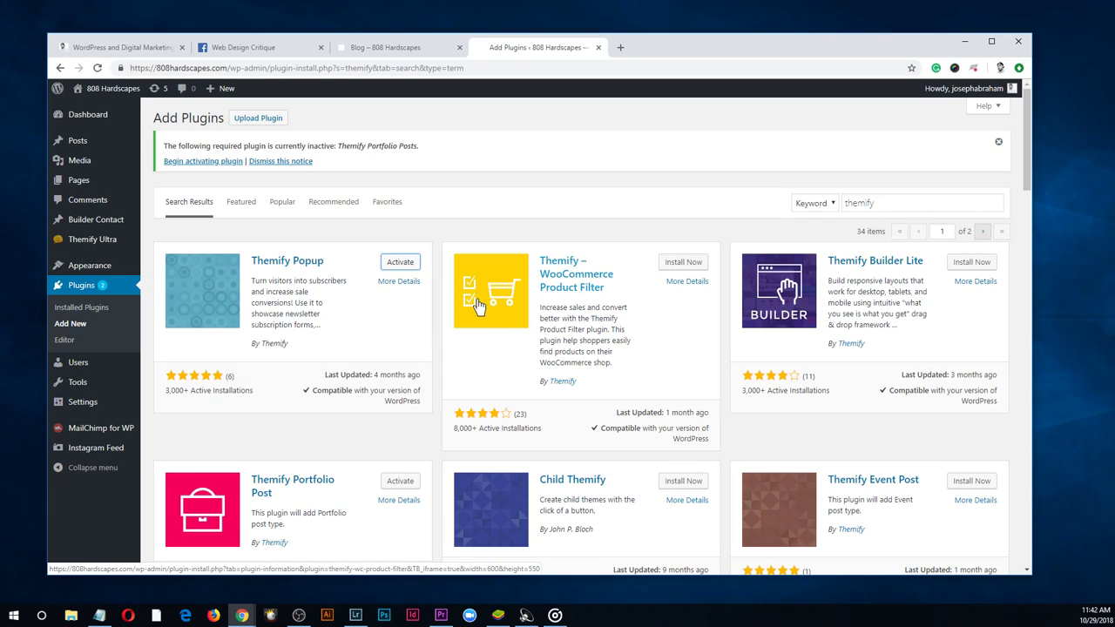
left_click(401, 264)
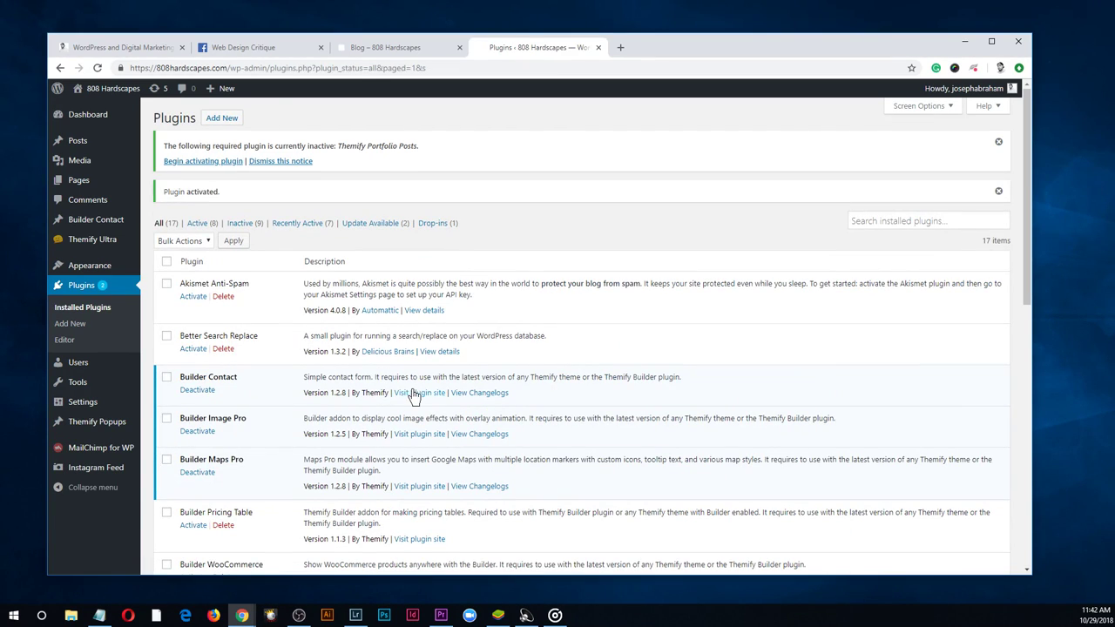
Filter plugins to Active, then trash the Sample popup from the Themify Popups list
left_click(199, 225)
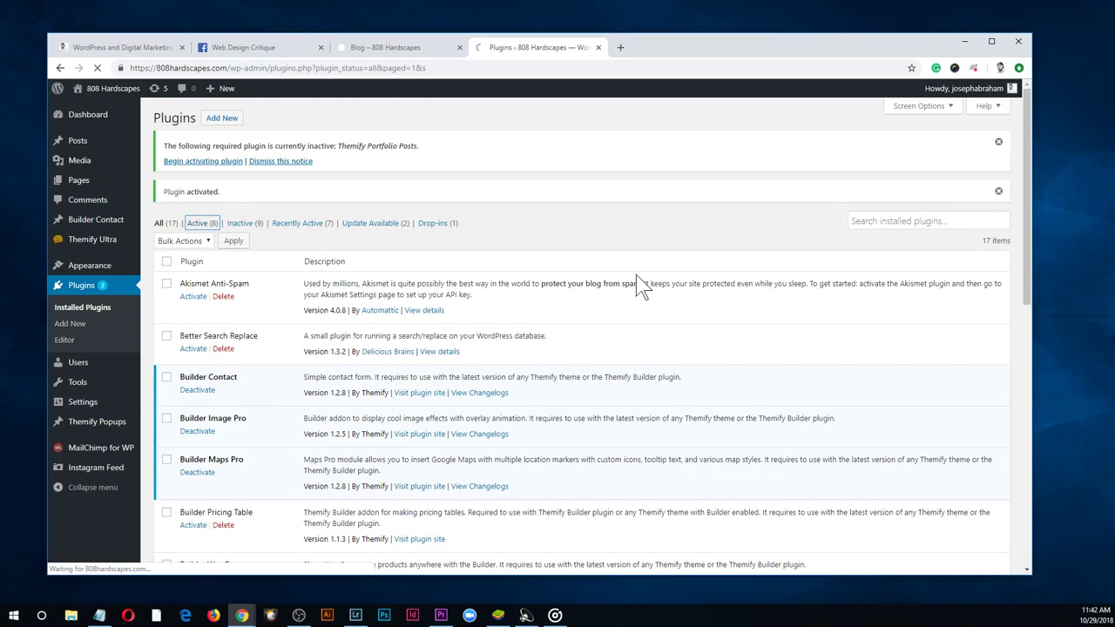
scroll(567, 407, "down", 3)
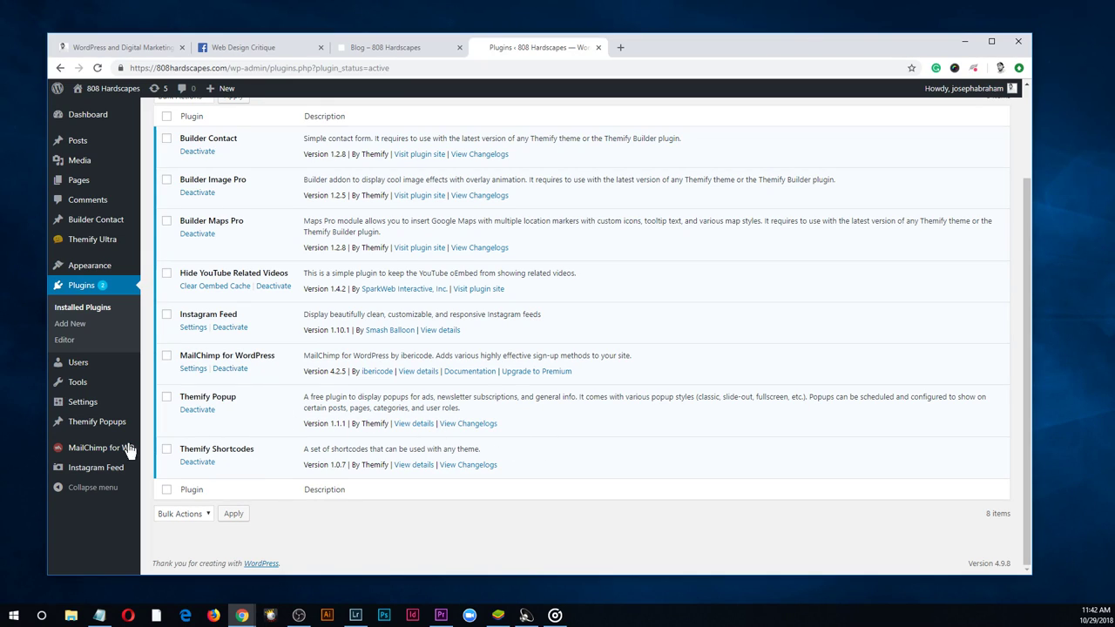
mouse_move(97, 430)
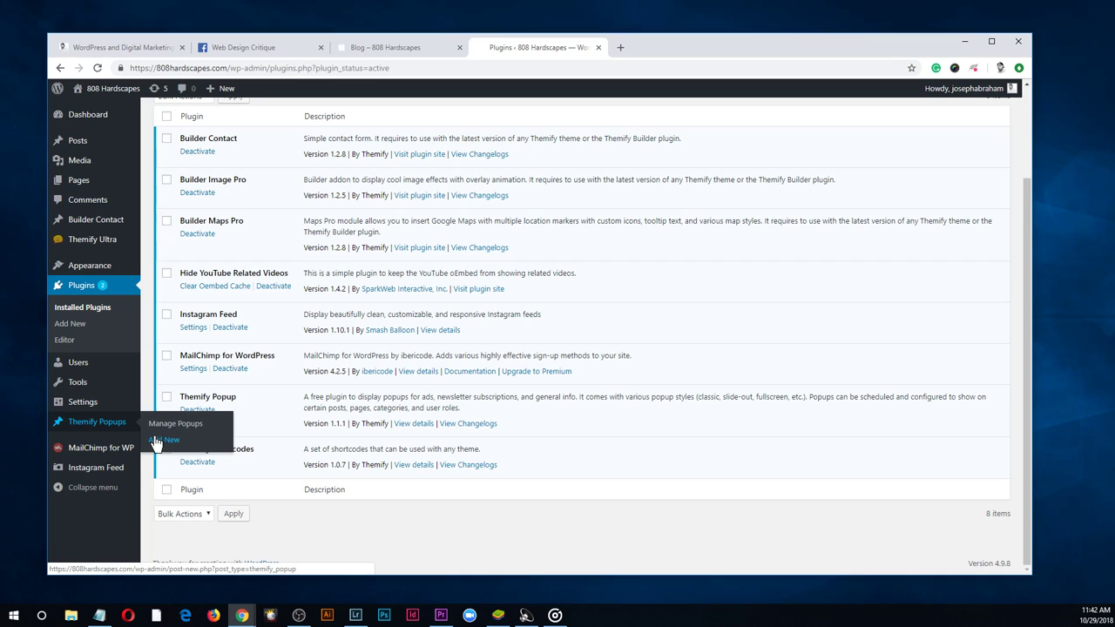
left_click(113, 433)
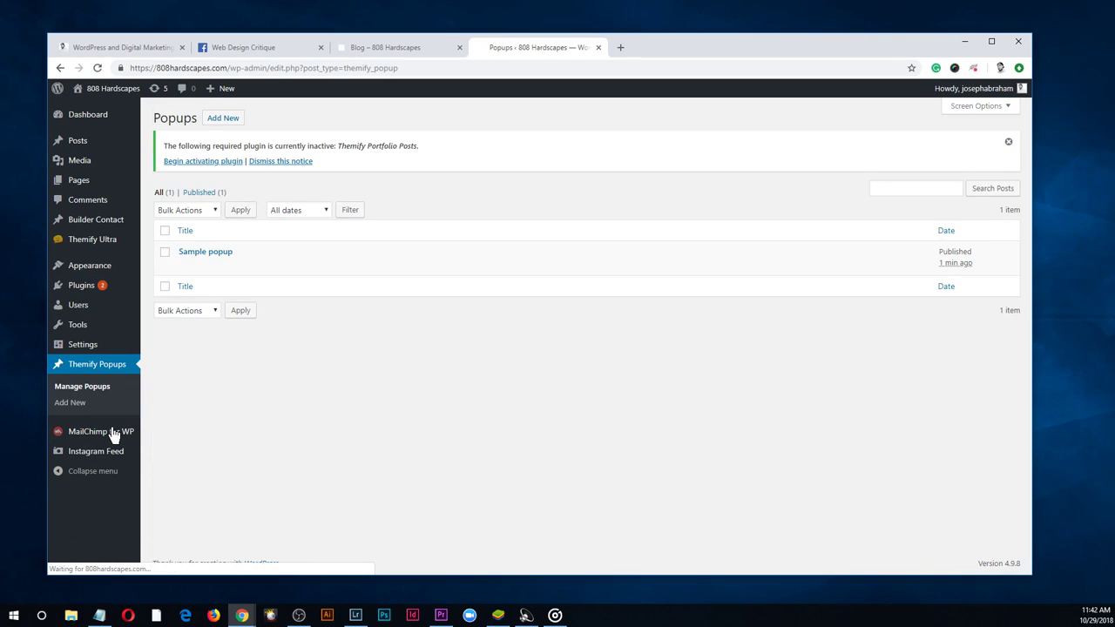
mouse_move(179, 277)
left_click(247, 267)
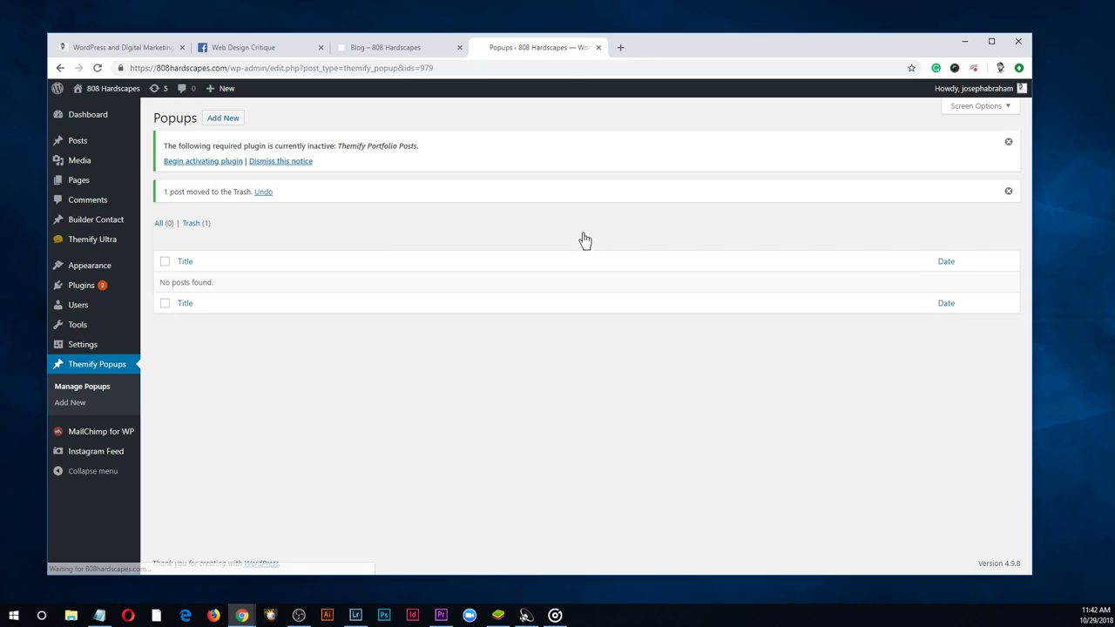
left_click_drag(218, 292, 165, 294)
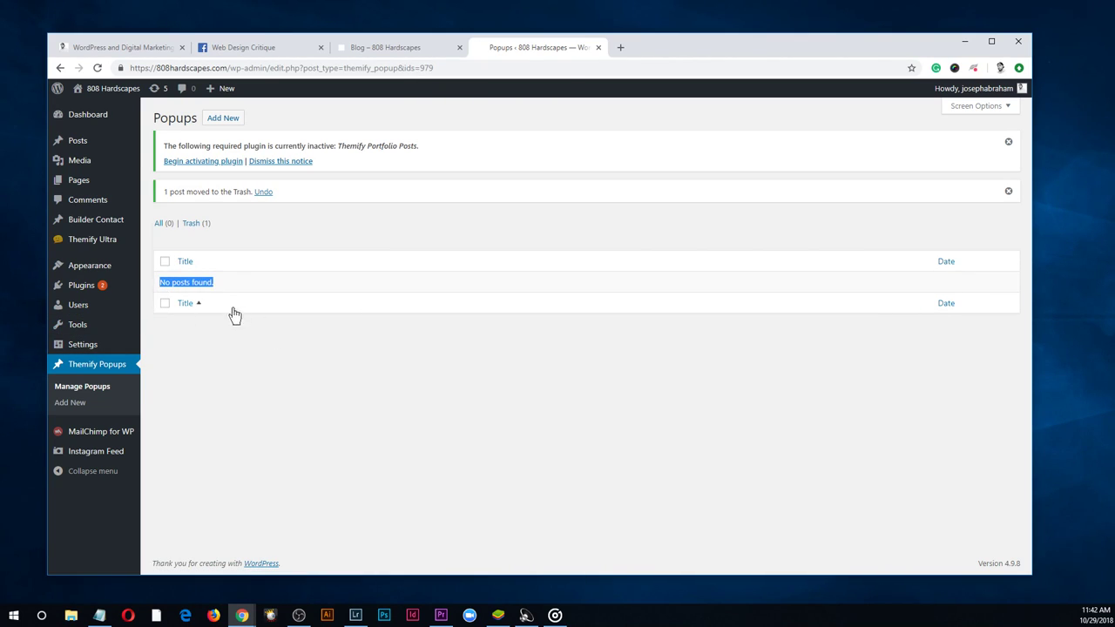
Create a new popup titled 'Blog Newsletter List SignUp' and let it autosave as a draft
left_click(84, 406)
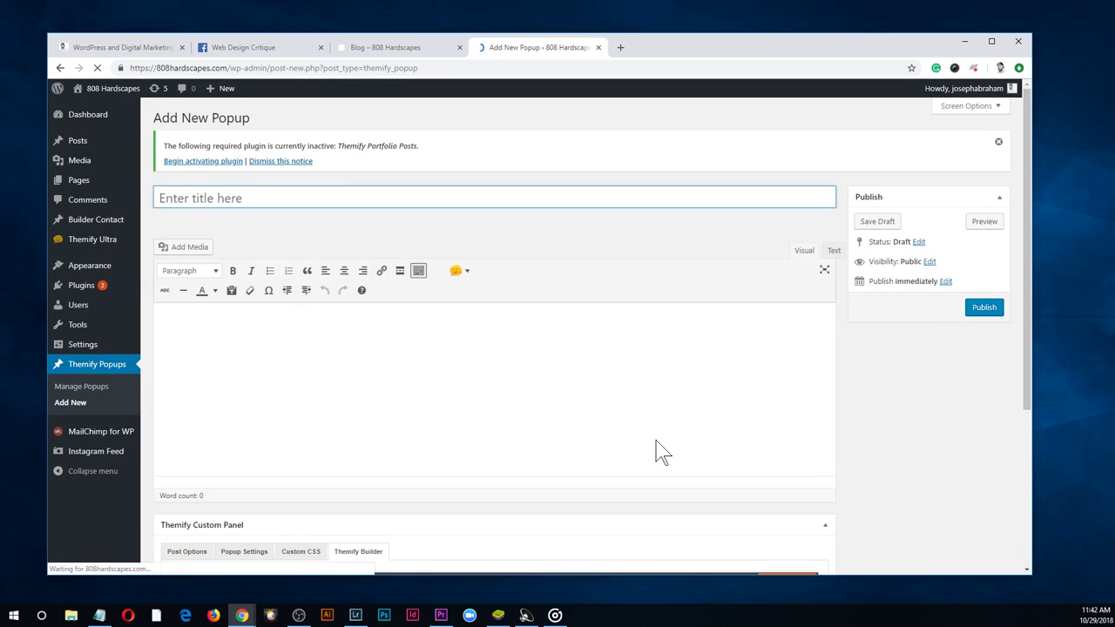
left_click(307, 392)
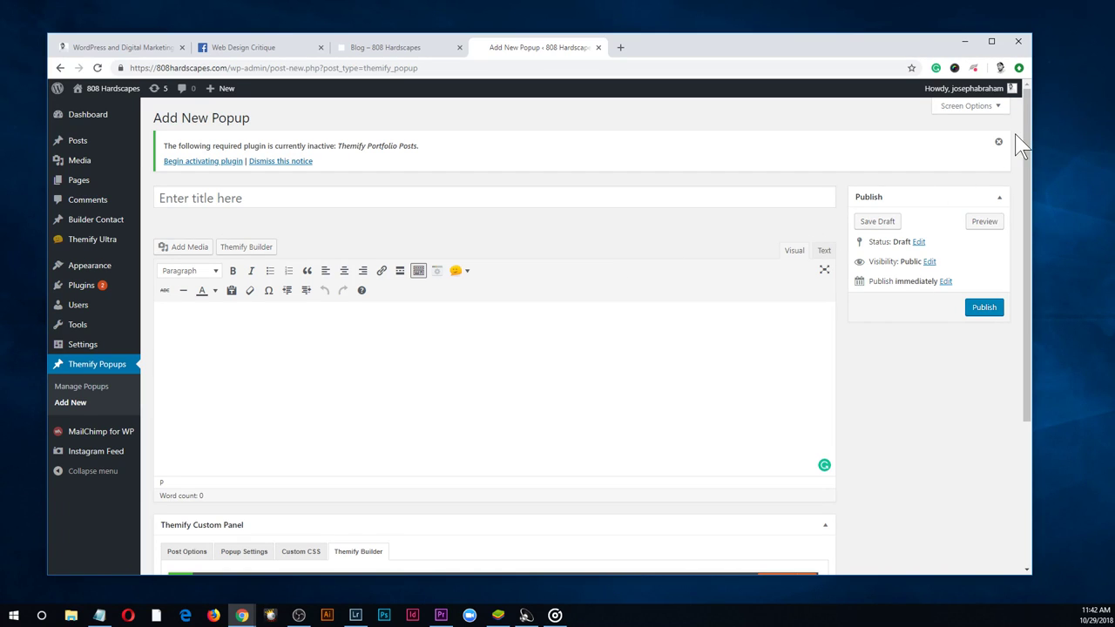
left_click_drag(1029, 150, 1021, 92)
left_click(508, 199)
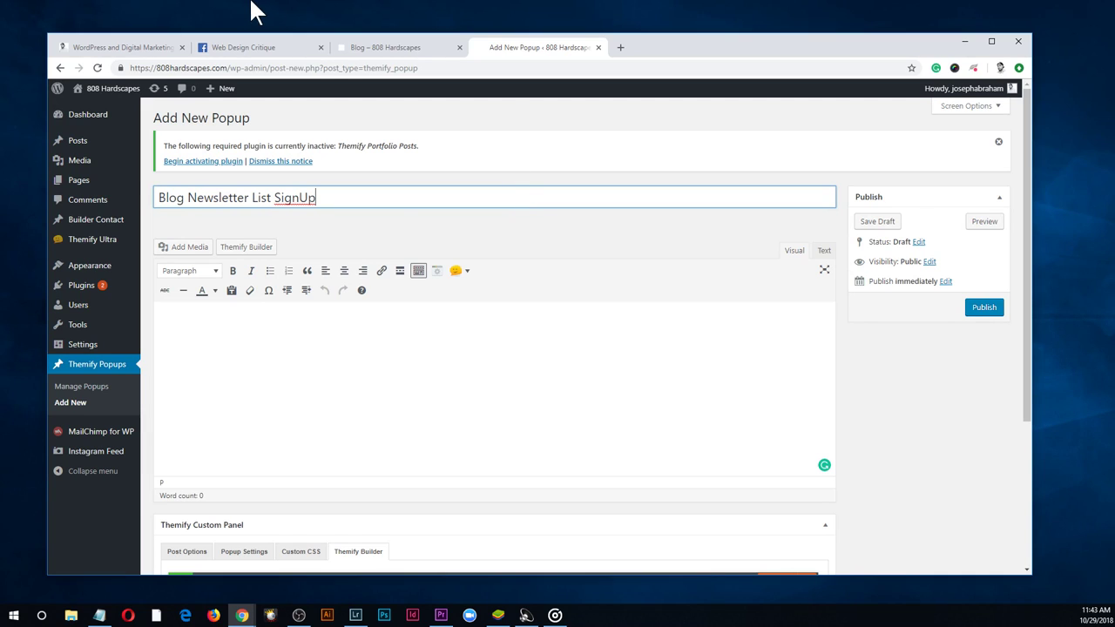
left_click(427, 332)
scroll(575, 319, "down", 3)
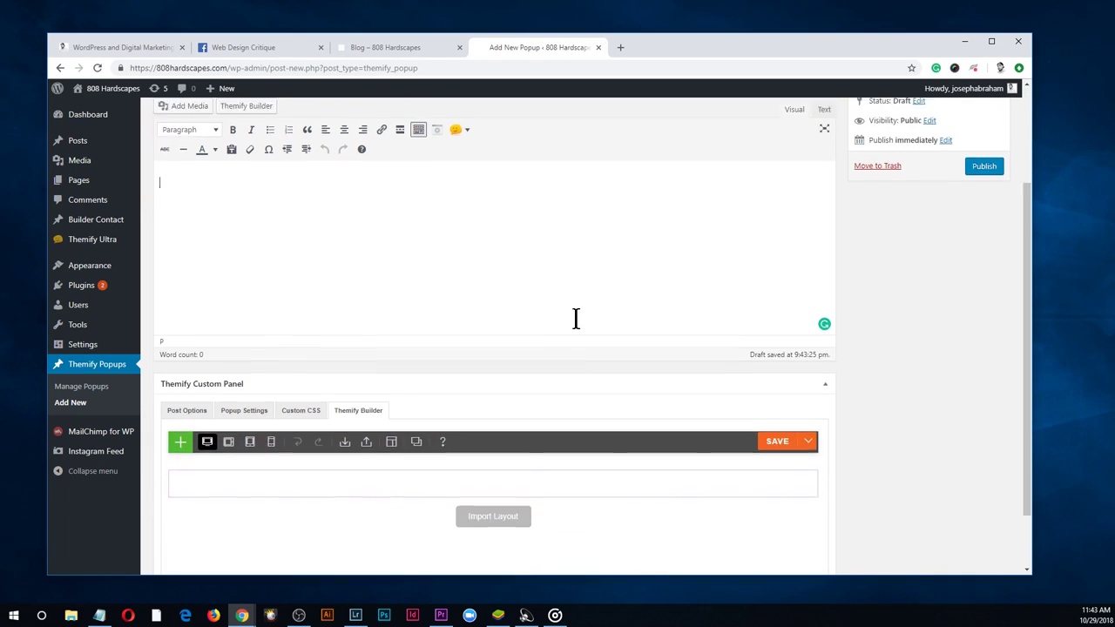
mouse_move(493, 427)
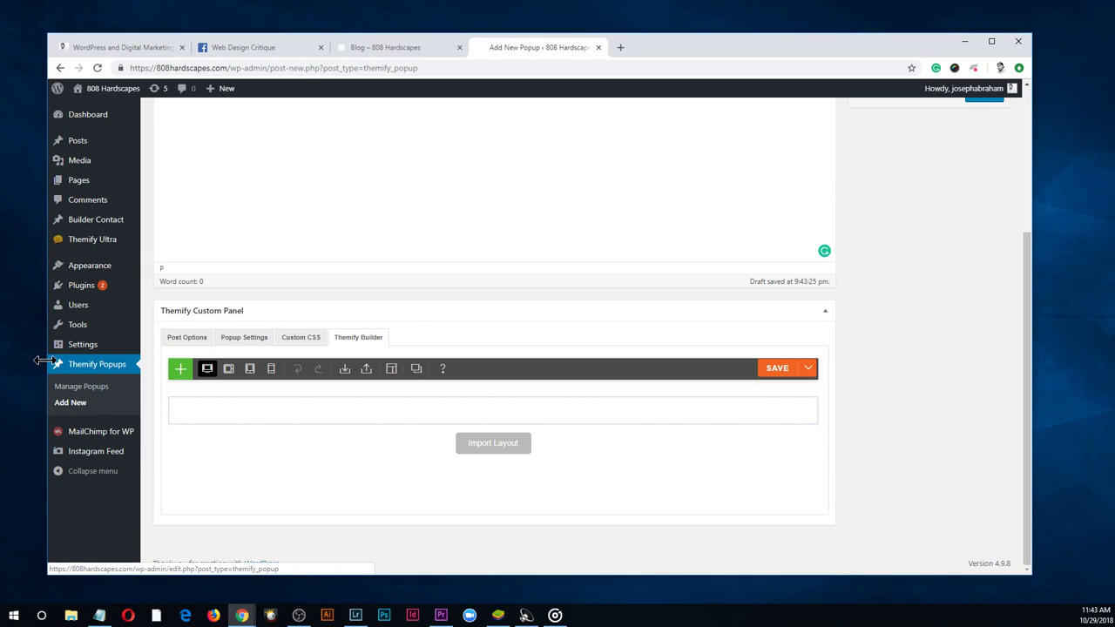
right_click(113, 433)
Copy the Mailchimp 'Main' form shortcode [mc4wp_form id="468"] from a new tab, then return to the popup
left_click(162, 439)
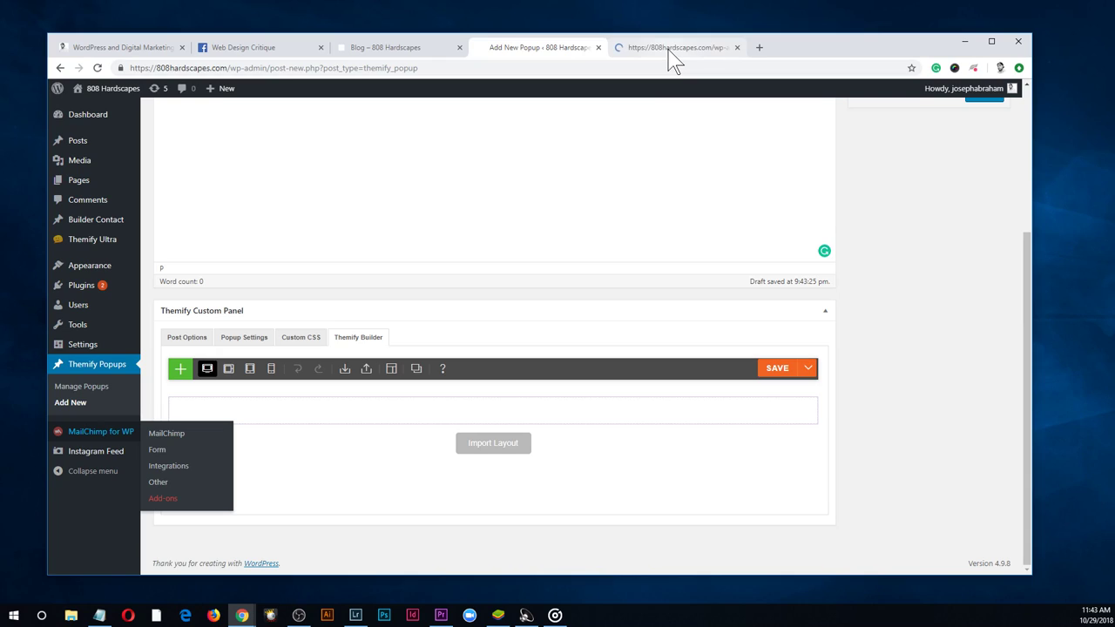
left_click(669, 50)
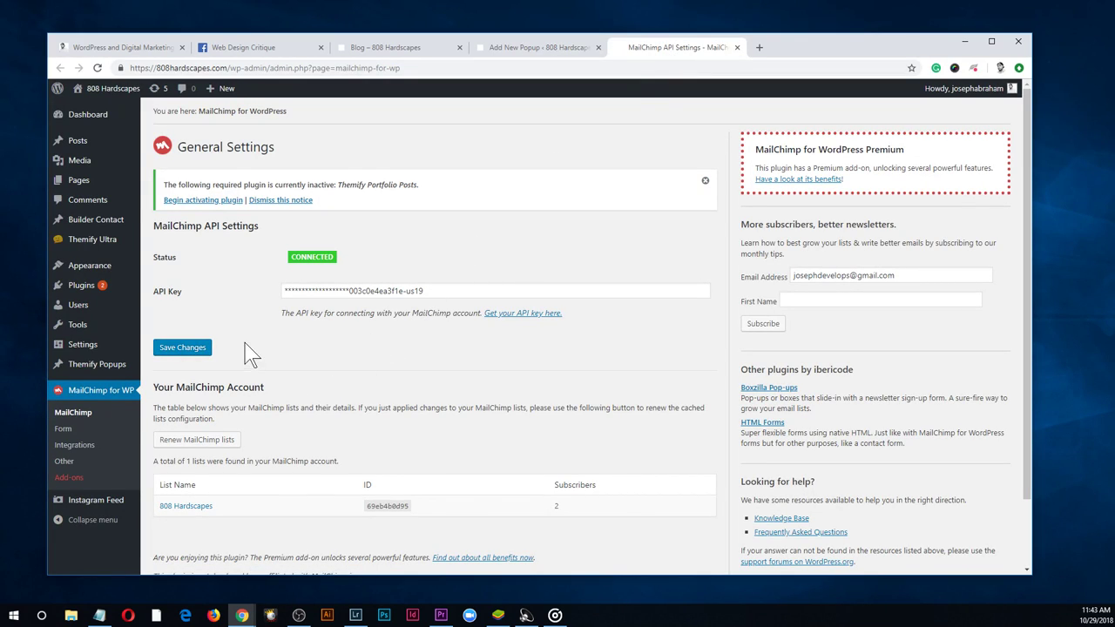
scroll(243, 352, "down", 2)
left_click(75, 436)
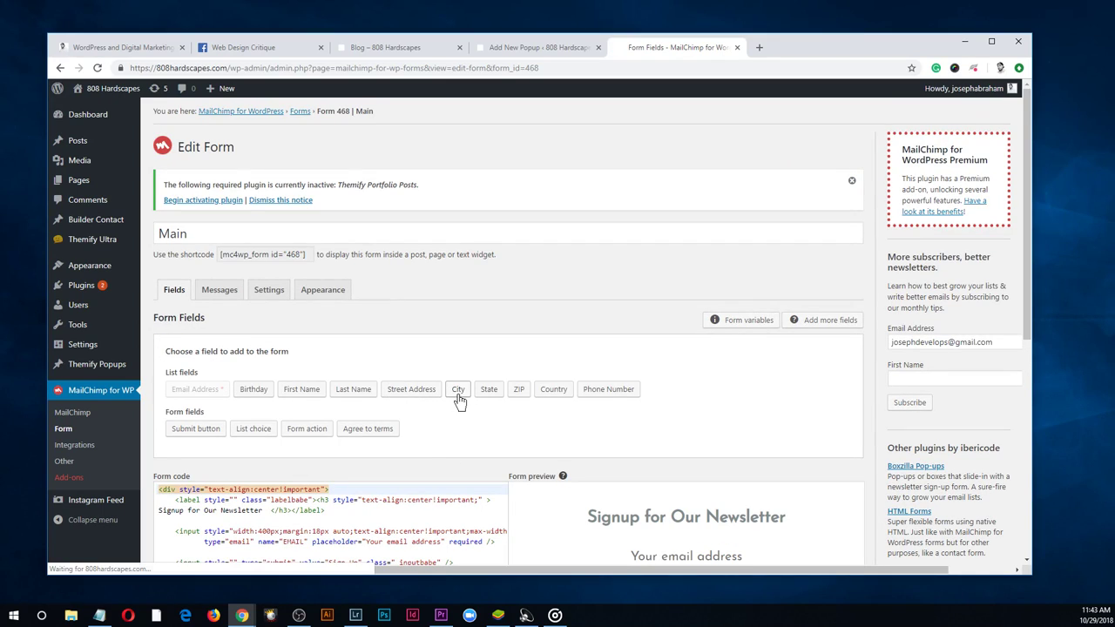
left_click(301, 254)
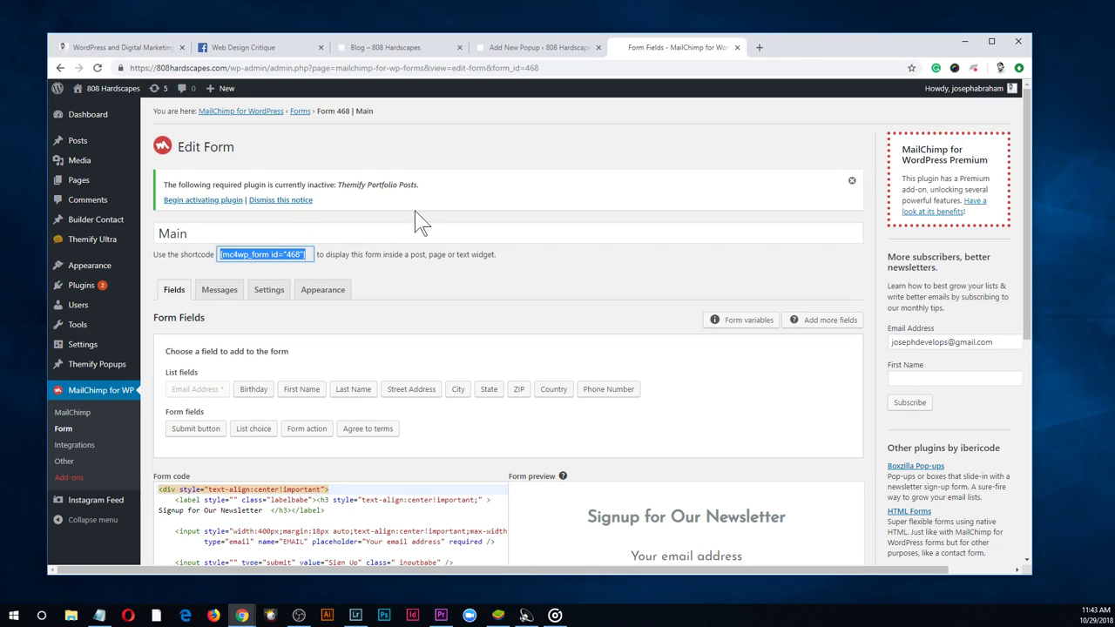
left_click(537, 48)
scroll(483, 181, "up", 3)
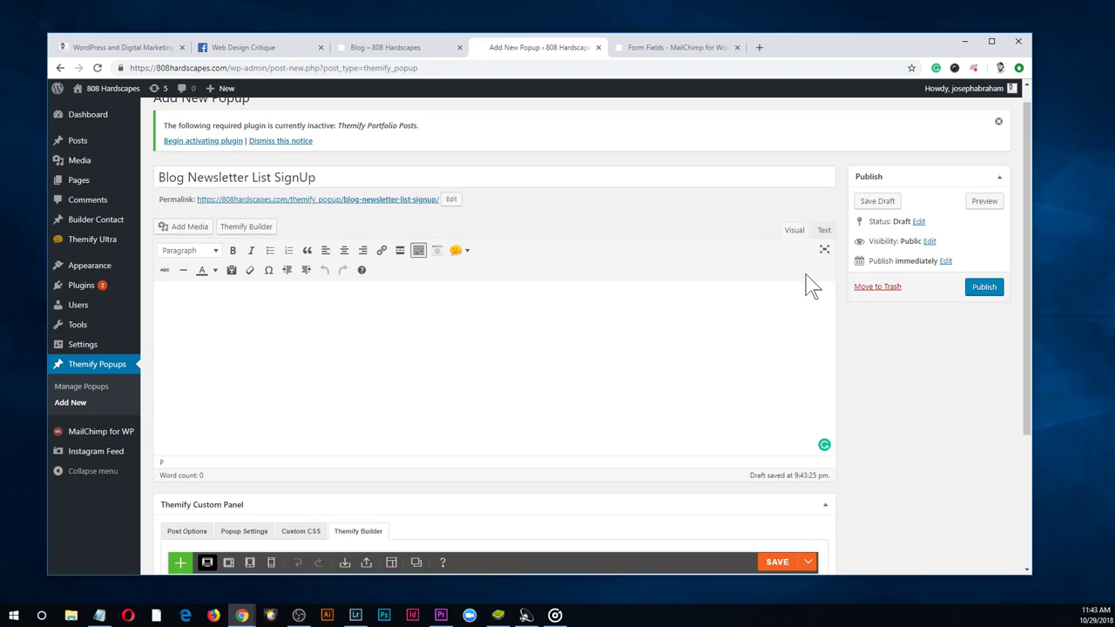
Paste the single shortcode [mc4wp_form id="468"] into the popup's Text editor
left_click(824, 232)
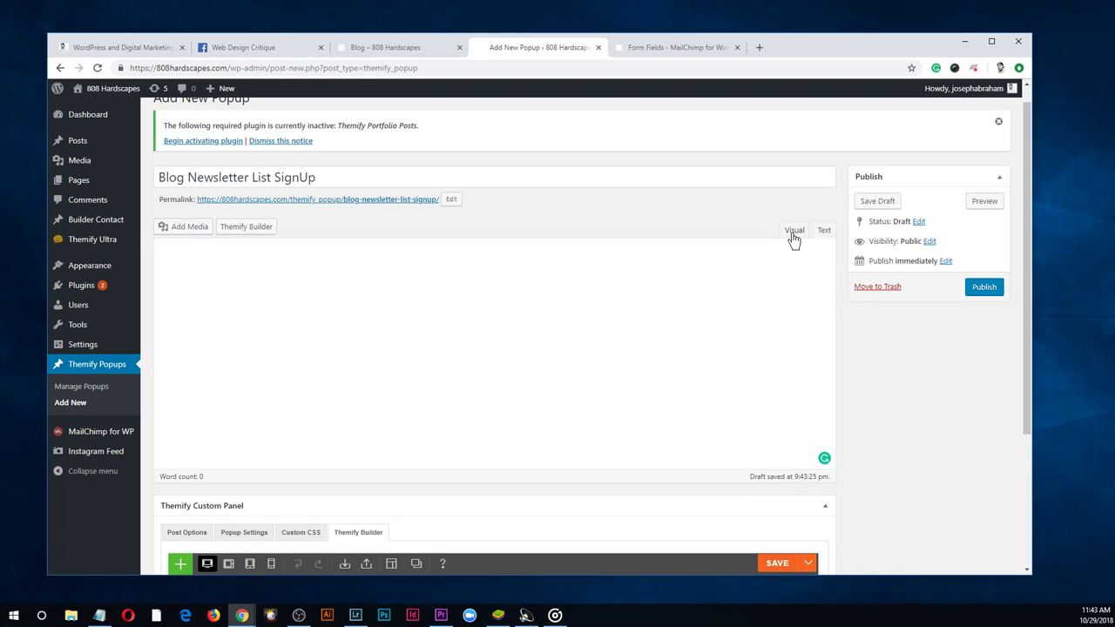
left_click(793, 234)
left_click(823, 234)
key("ctrl+v")
key("ctrl+v")
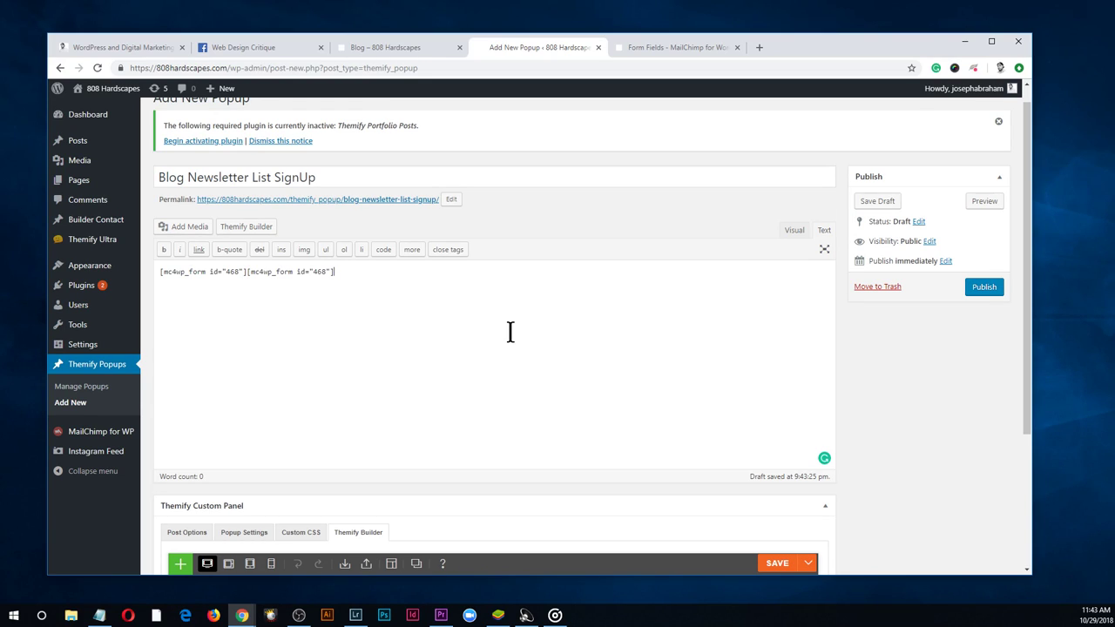
key("ctrl+z")
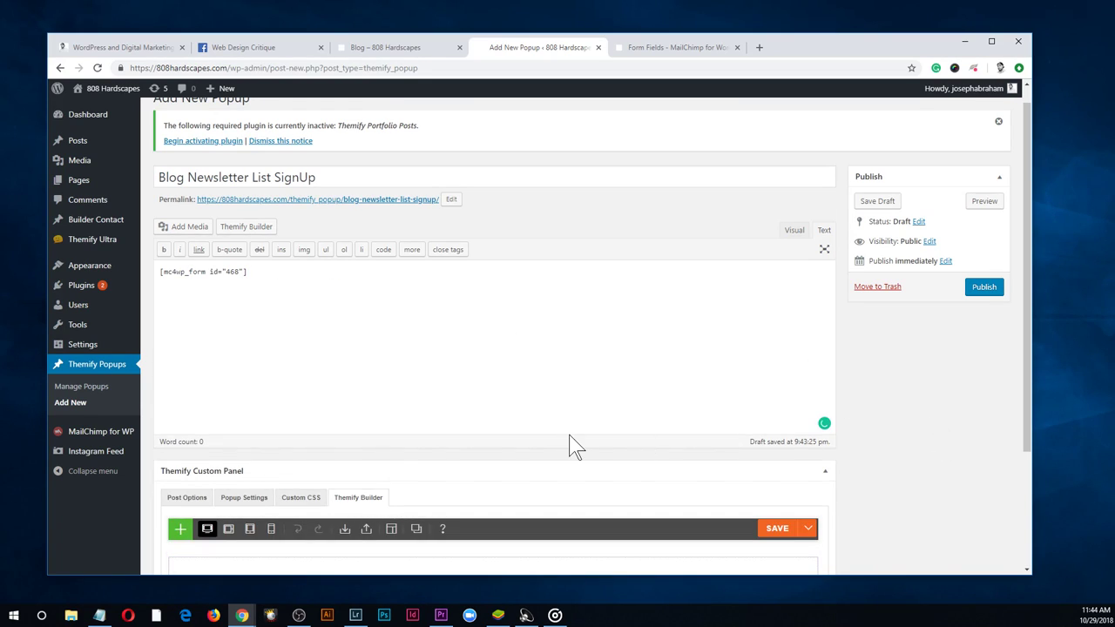
scroll(570, 433, "down", 2)
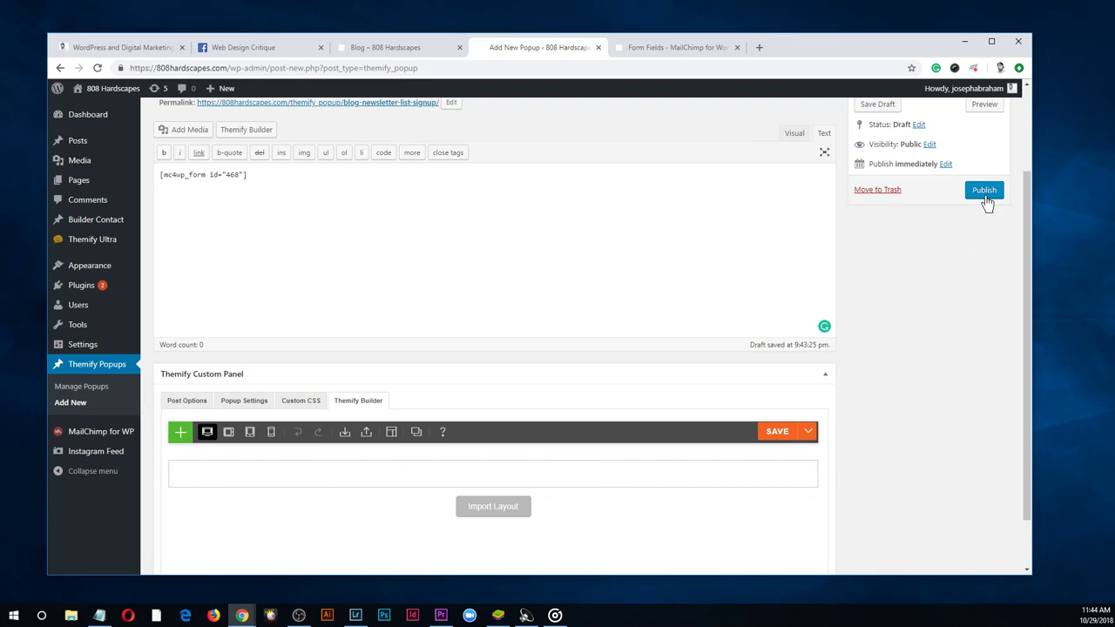
left_click(186, 401)
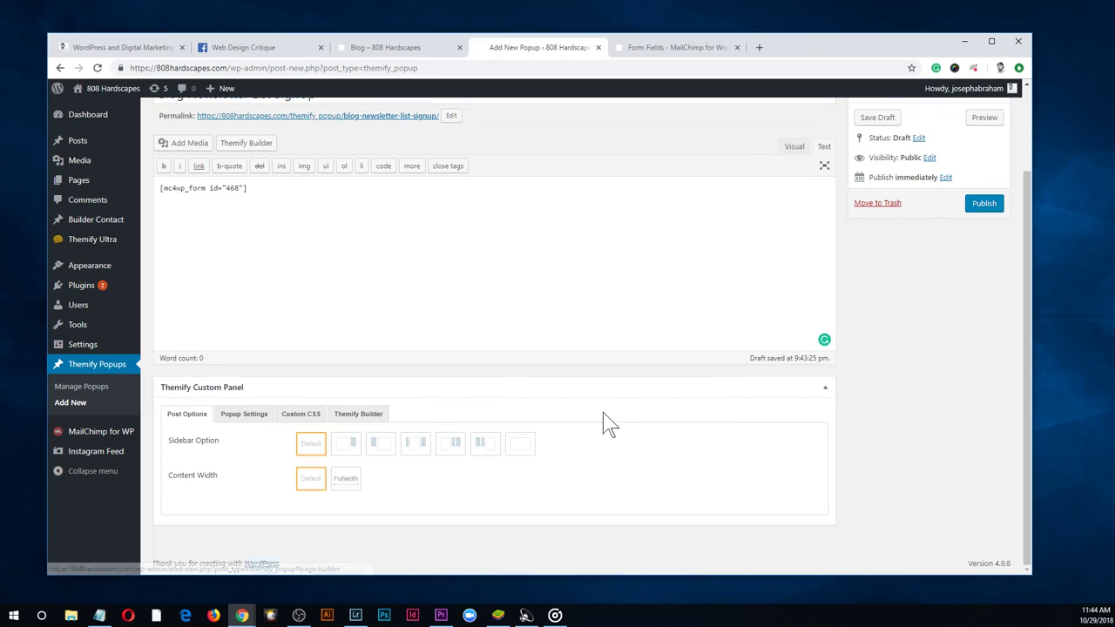
left_click(244, 415)
scroll(567, 419, "down", 1)
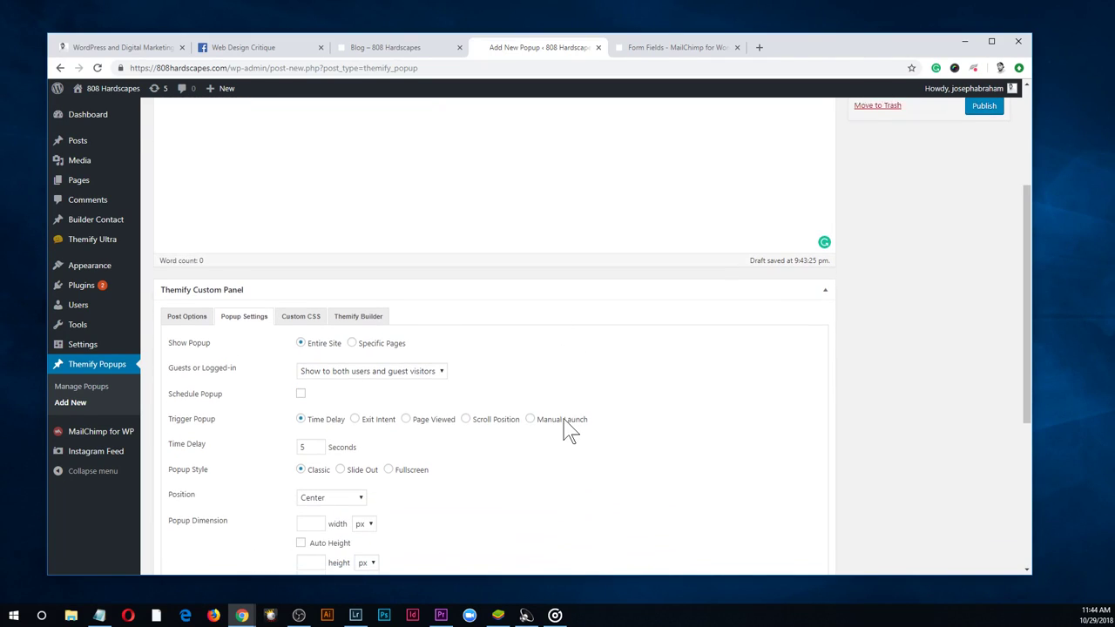
scroll(567, 431, "down", 2)
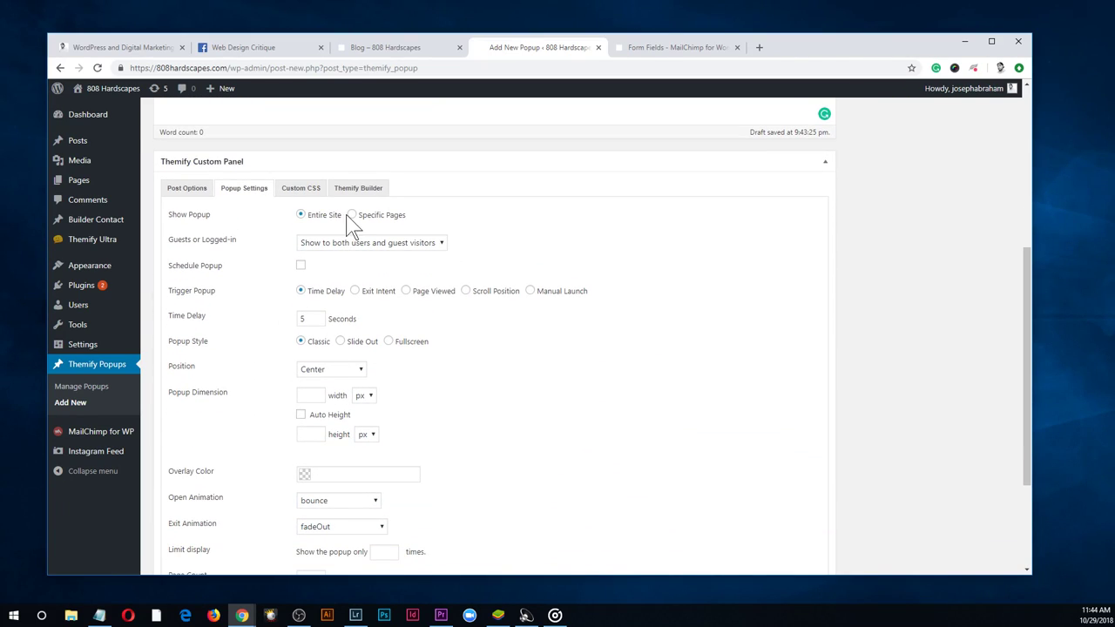
left_click(352, 215)
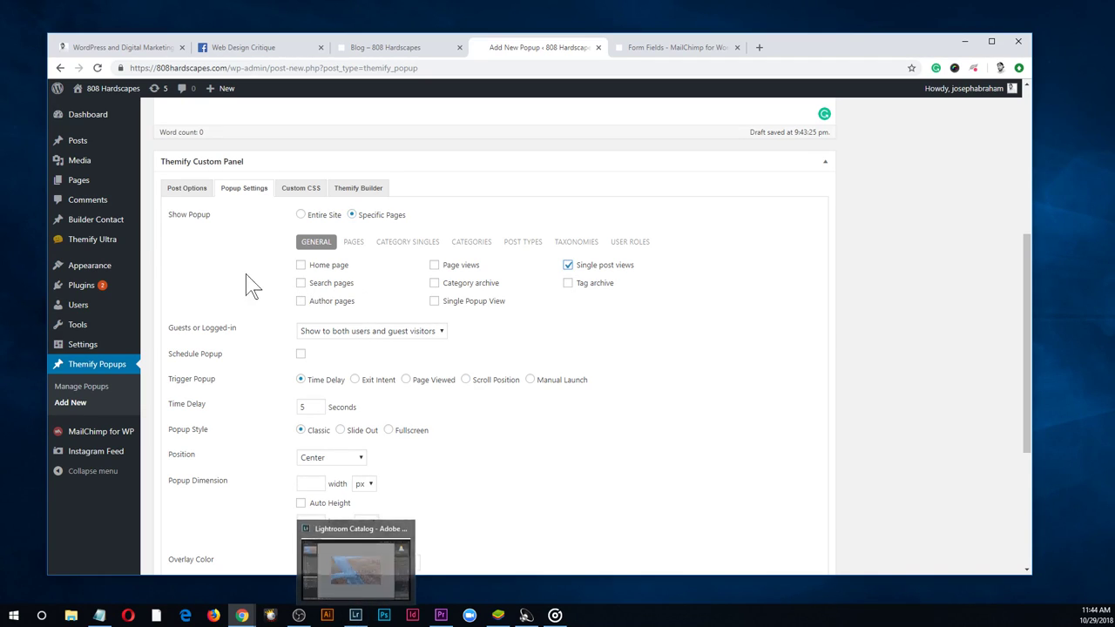
left_click(300, 215)
left_click(351, 215)
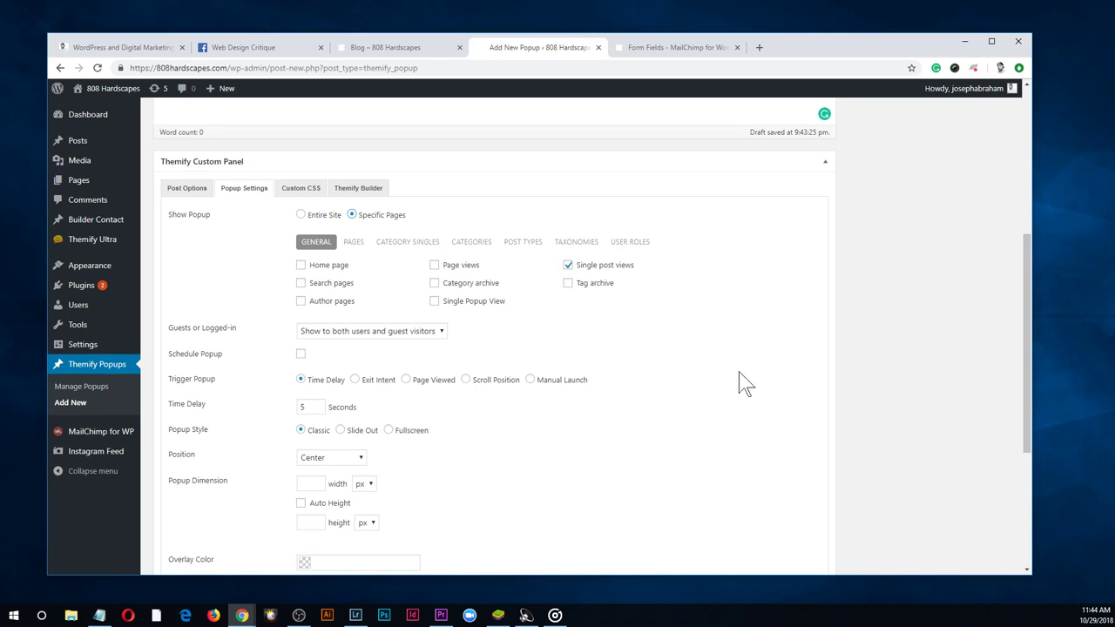
left_click(432, 346)
left_click(662, 338)
scroll(592, 401, "down", 1)
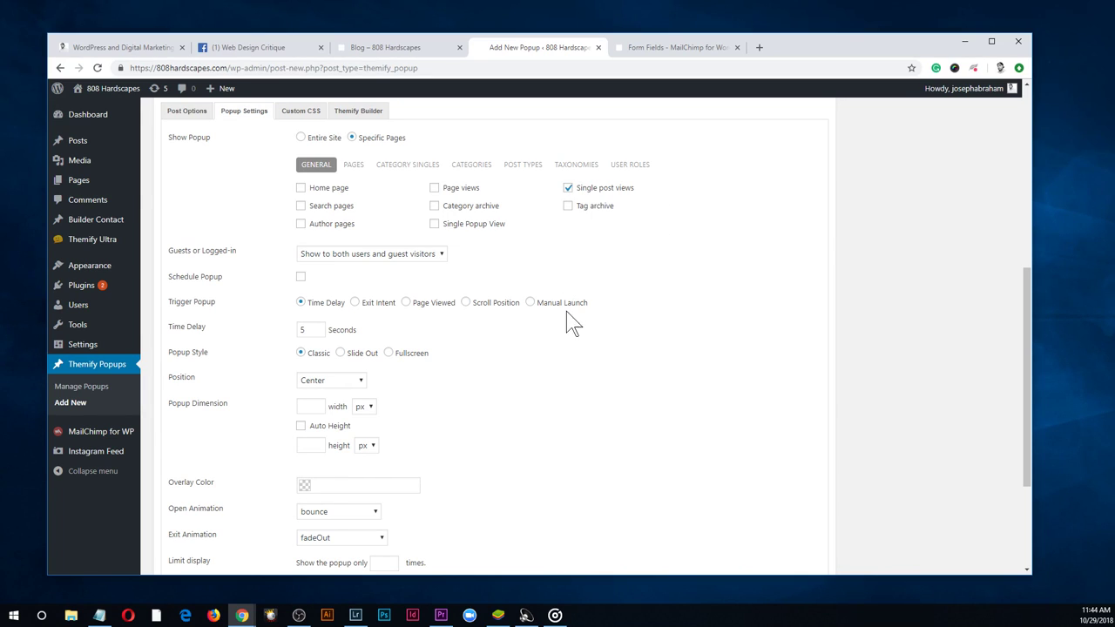
scroll(567, 319, "down", 2)
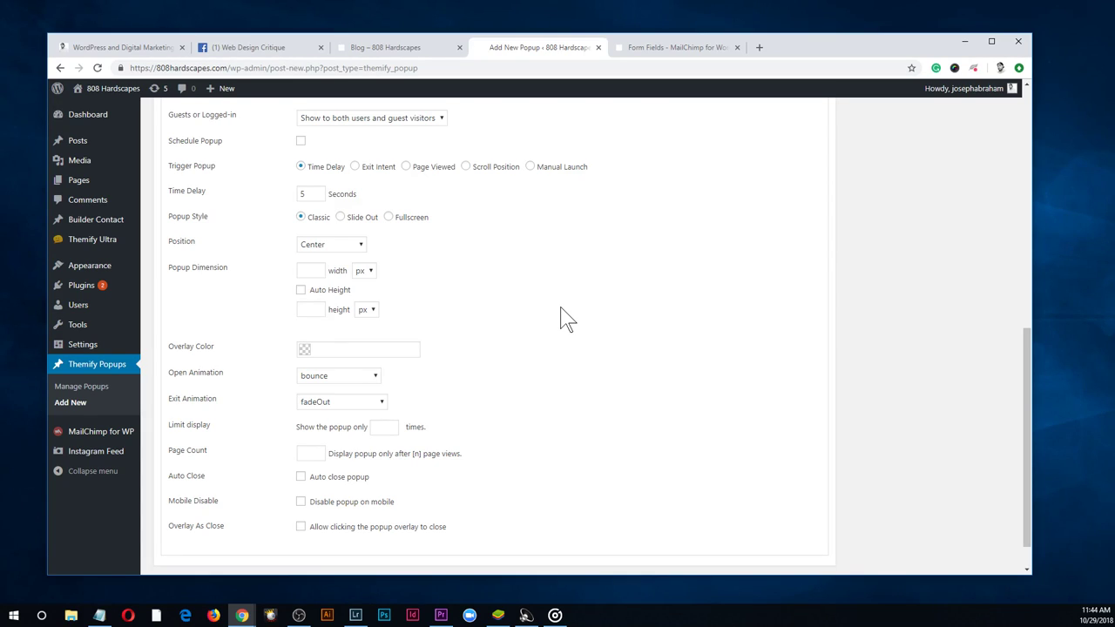
scroll(535, 293, "up", 3)
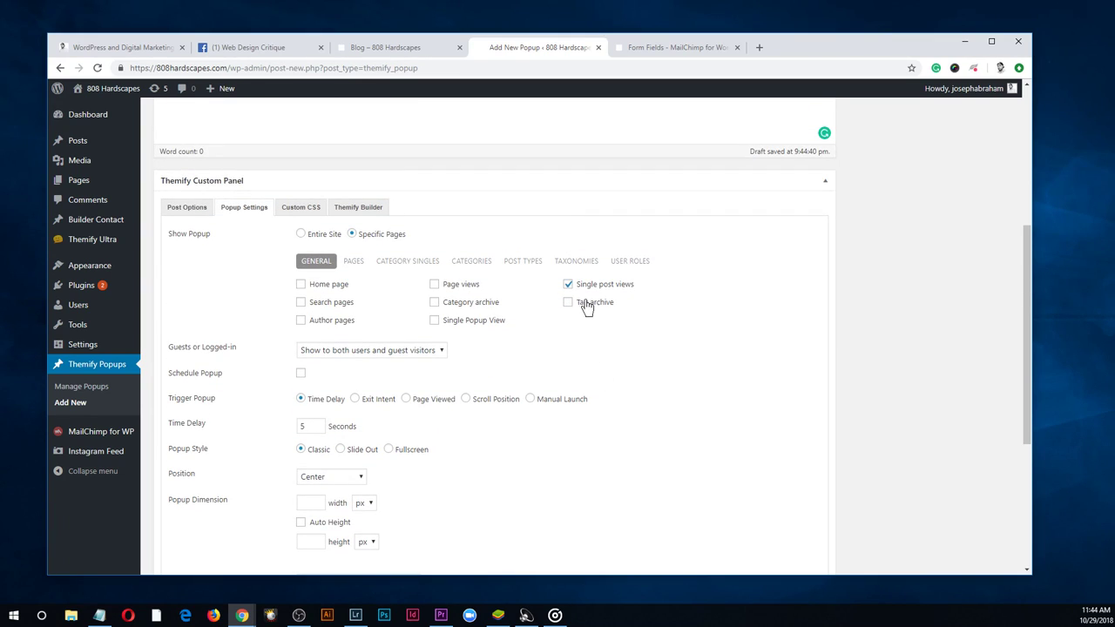
left_click(301, 235)
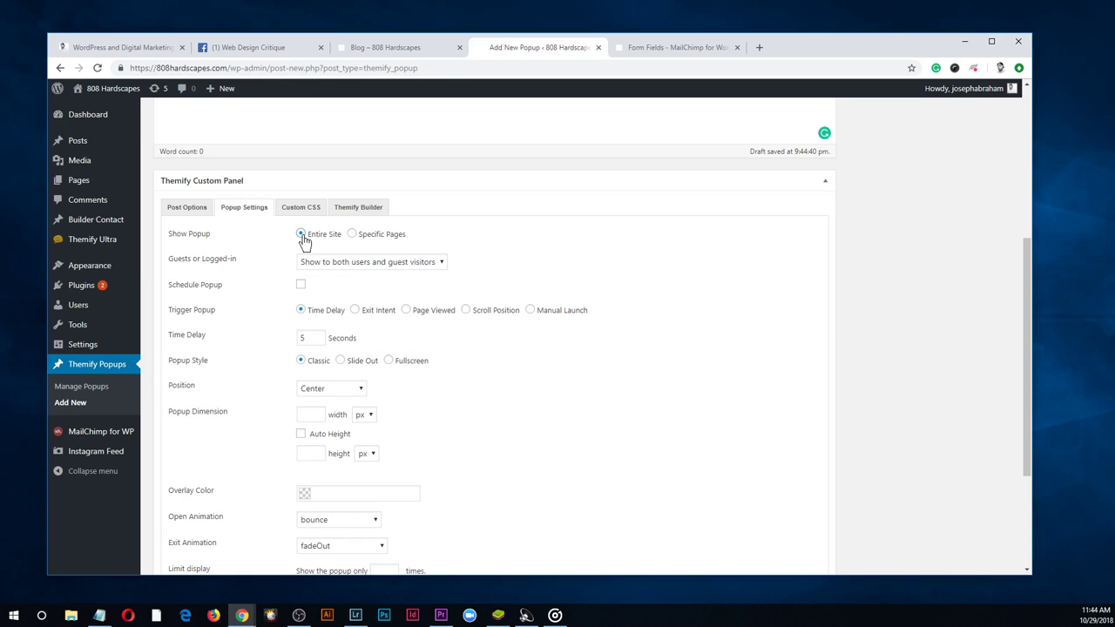
left_click(352, 235)
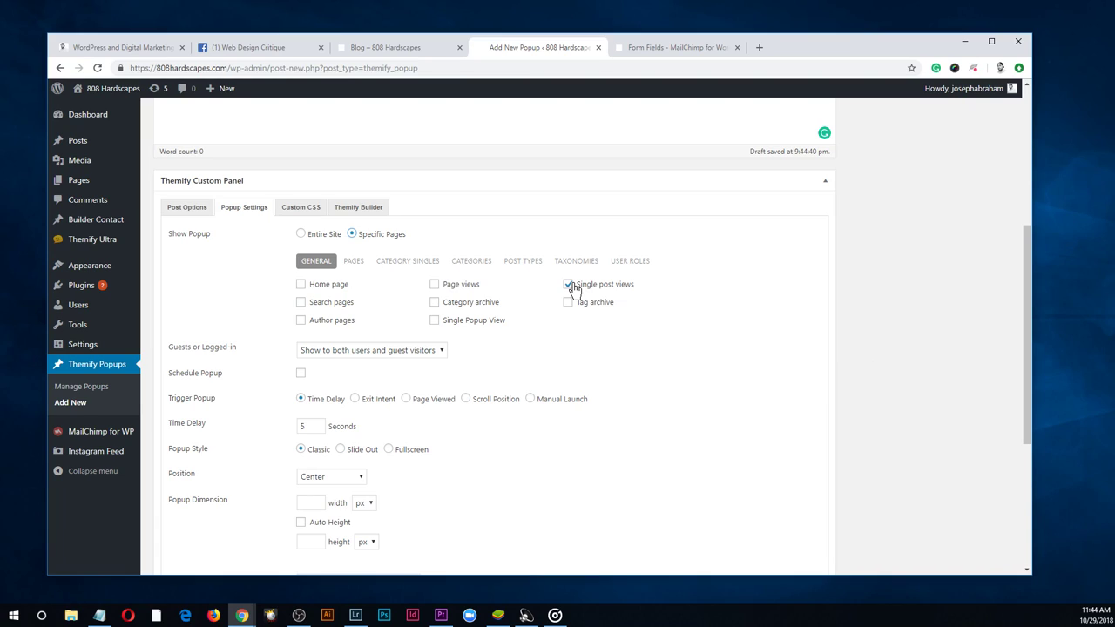
left_click_drag(643, 294, 563, 288)
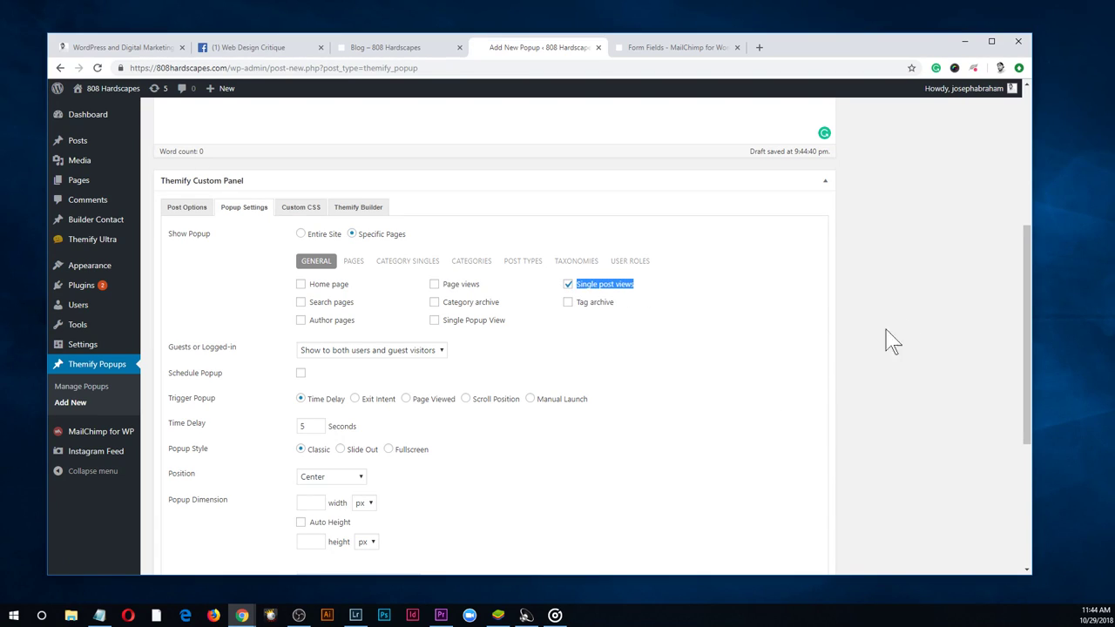
left_click_drag(1025, 272, 1025, 287)
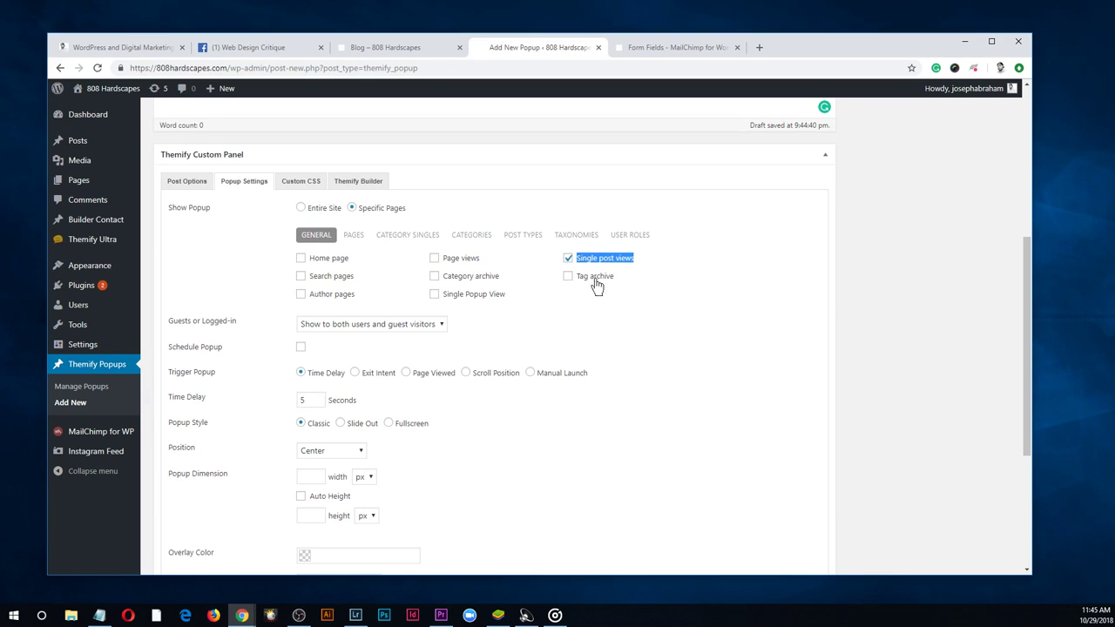
left_click_drag(1026, 253, 1041, 302)
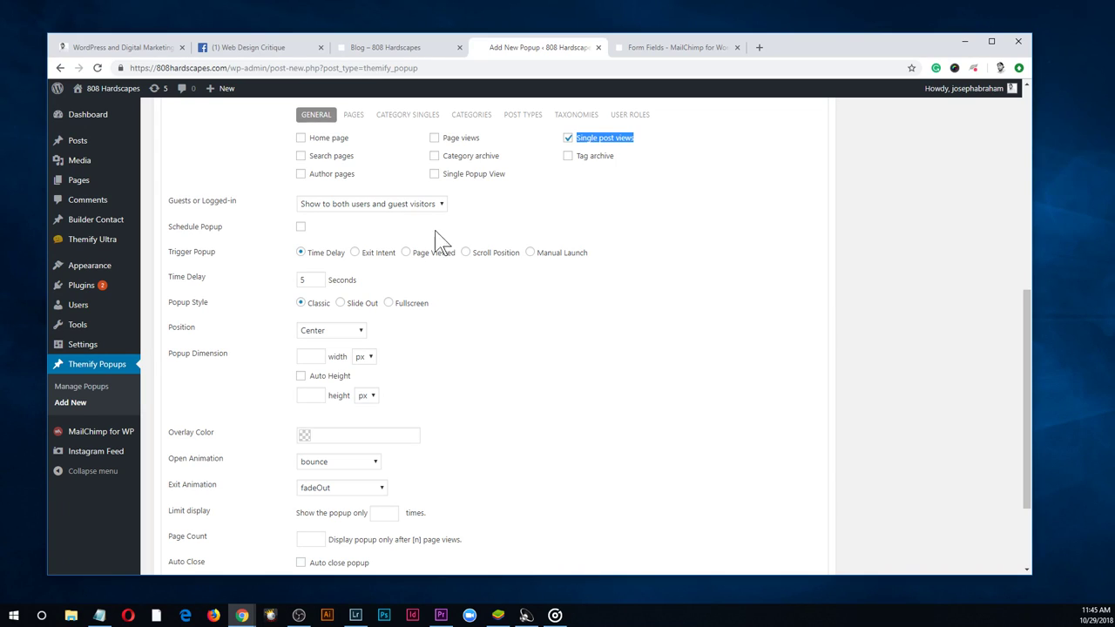
scroll(662, 259, "down", 1)
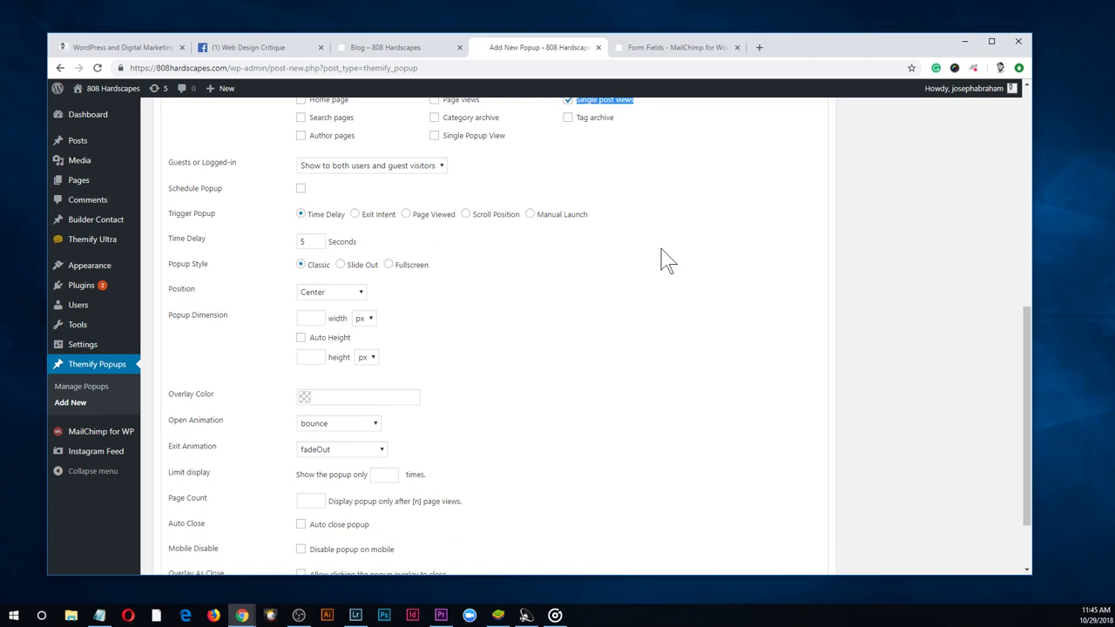
scroll(610, 244, "up", 1)
scroll(590, 331, "down", 2)
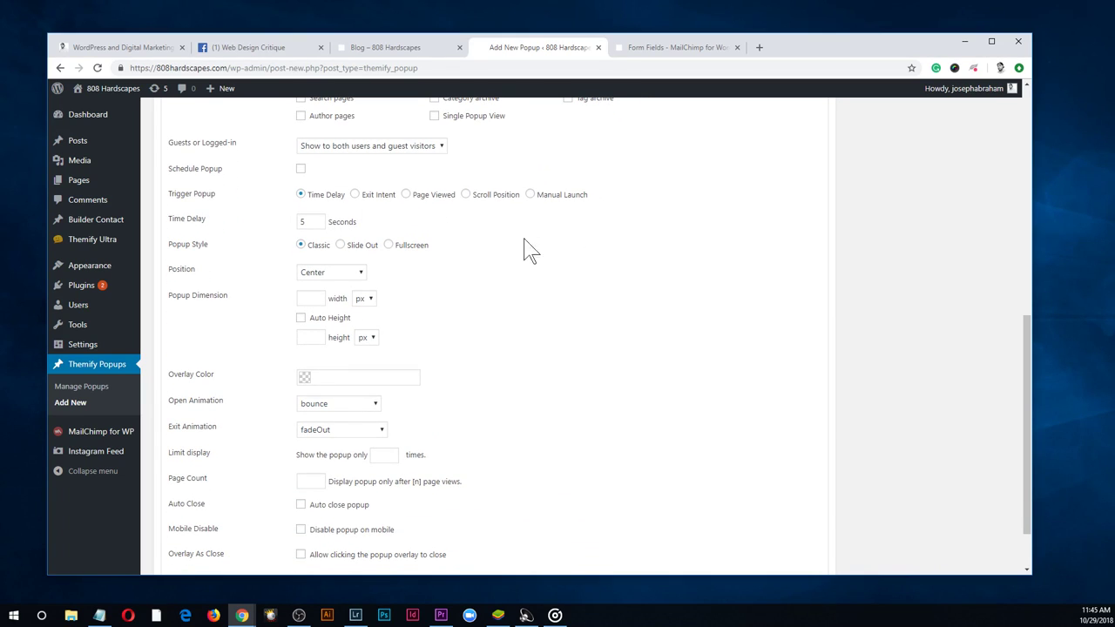
Change the popup trigger from the 5-second time delay to Manual Launch
double_click(302, 221)
left_click(354, 196)
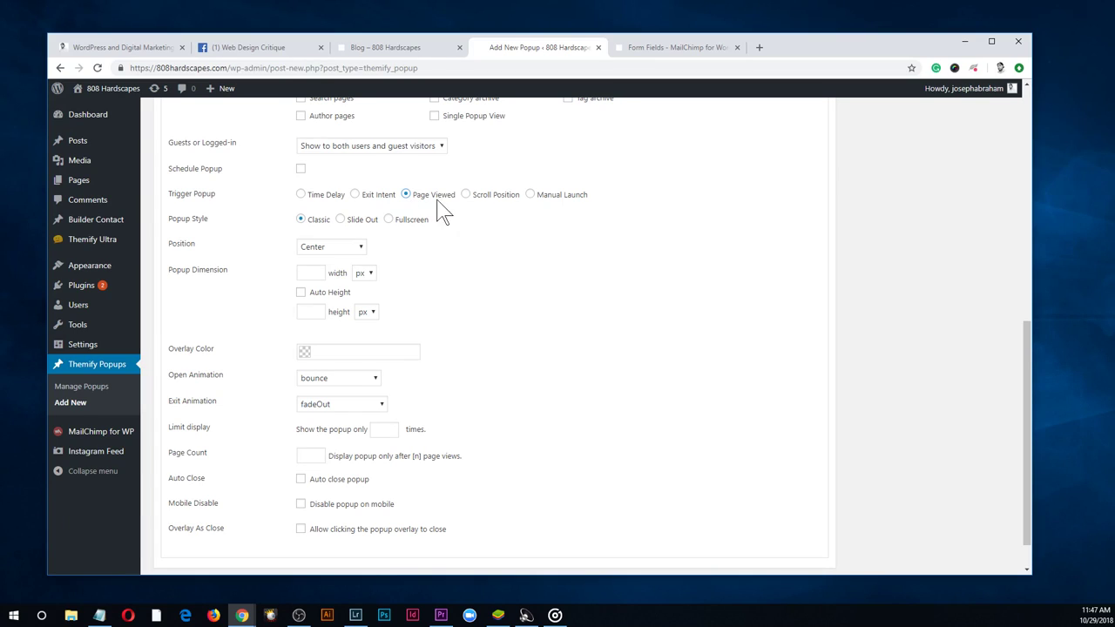
left_click(531, 195)
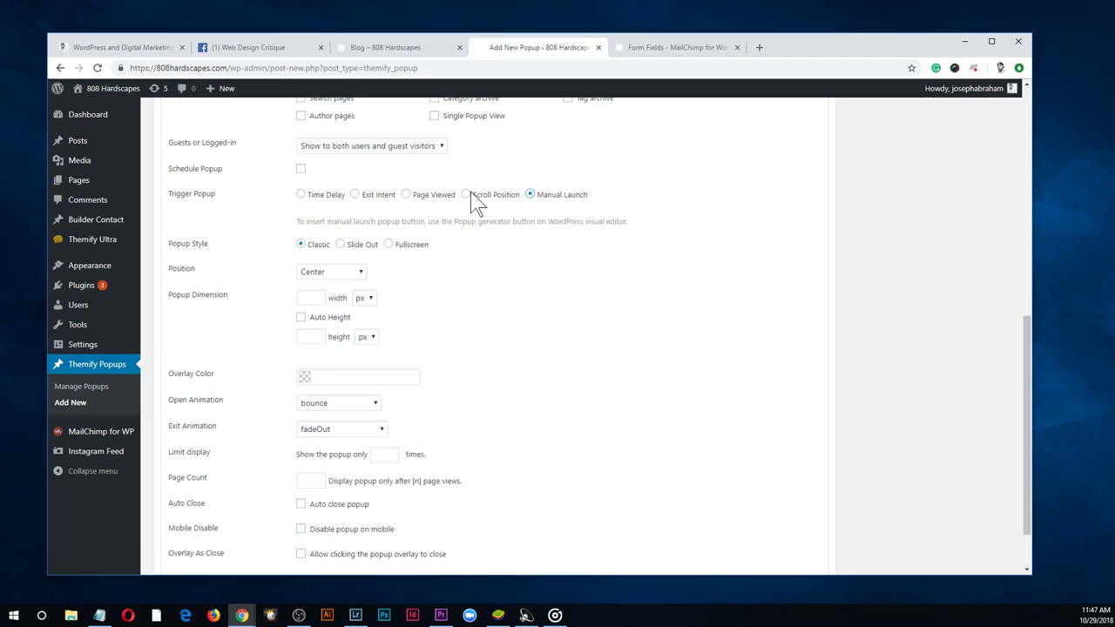
left_click(468, 195)
left_click(529, 195)
left_click(466, 195)
left_click(531, 195)
left_click(466, 195)
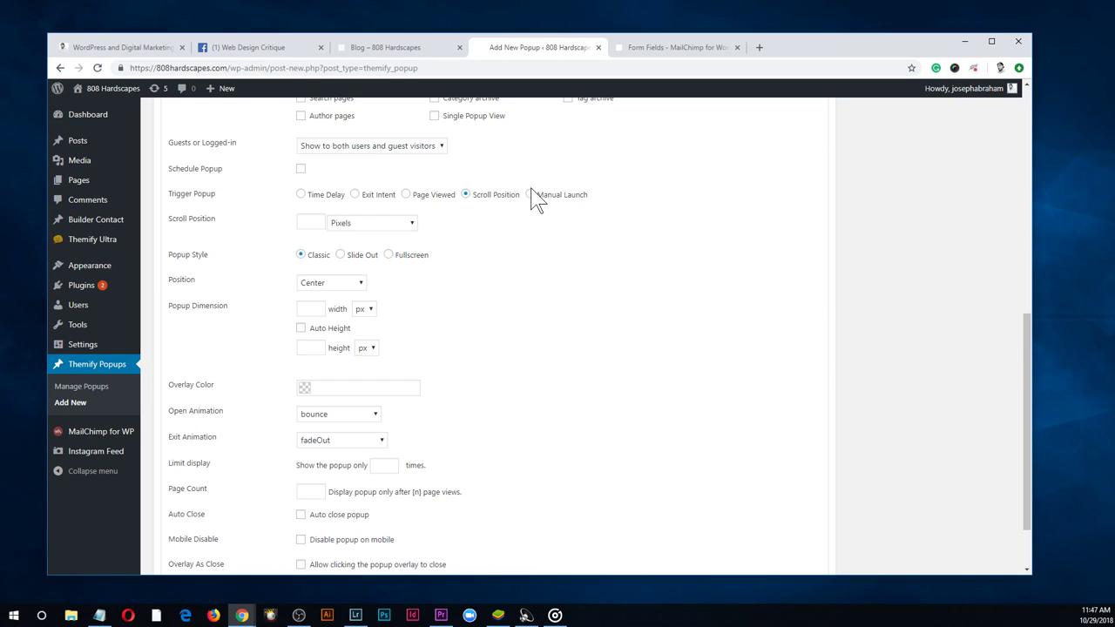
left_click(529, 195)
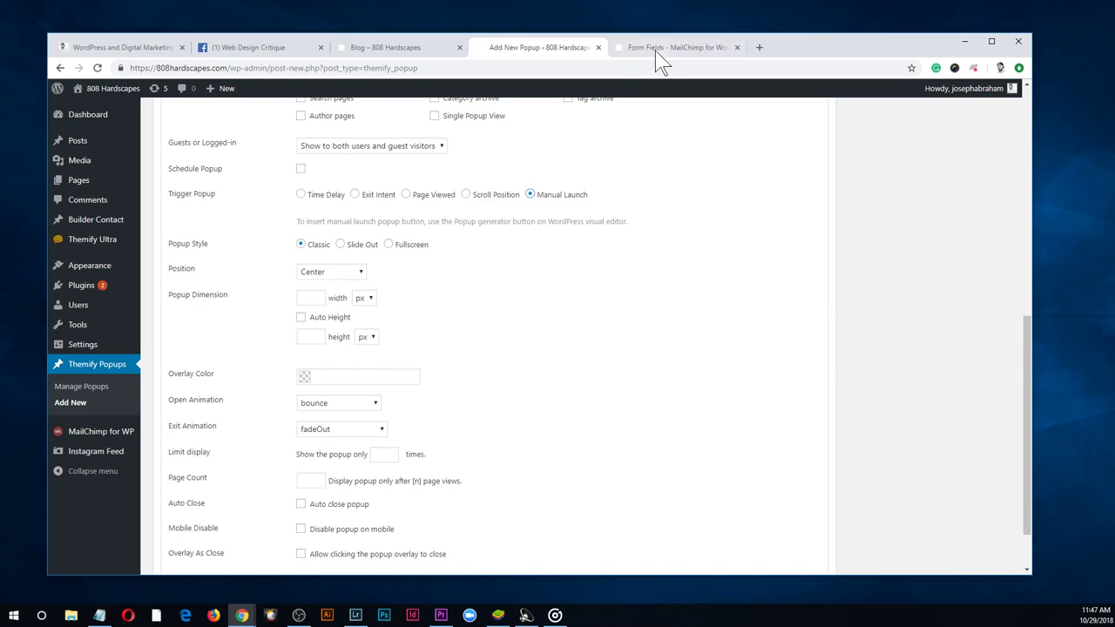
Load keuningmusic.com in a new browser tab
left_click(759, 48)
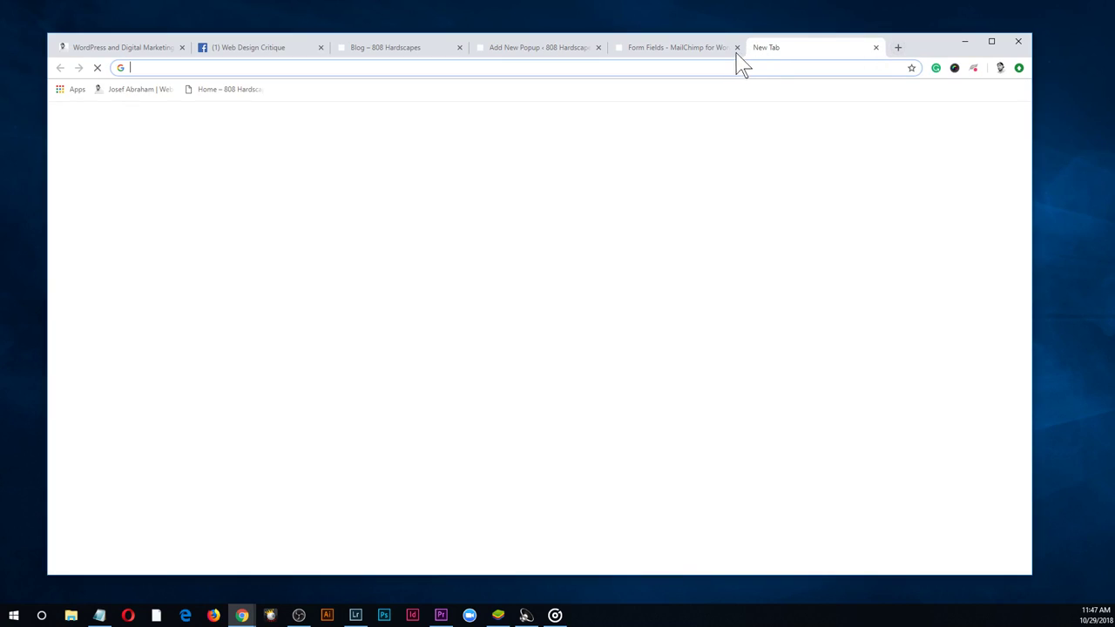
type("keu")
key("Return")
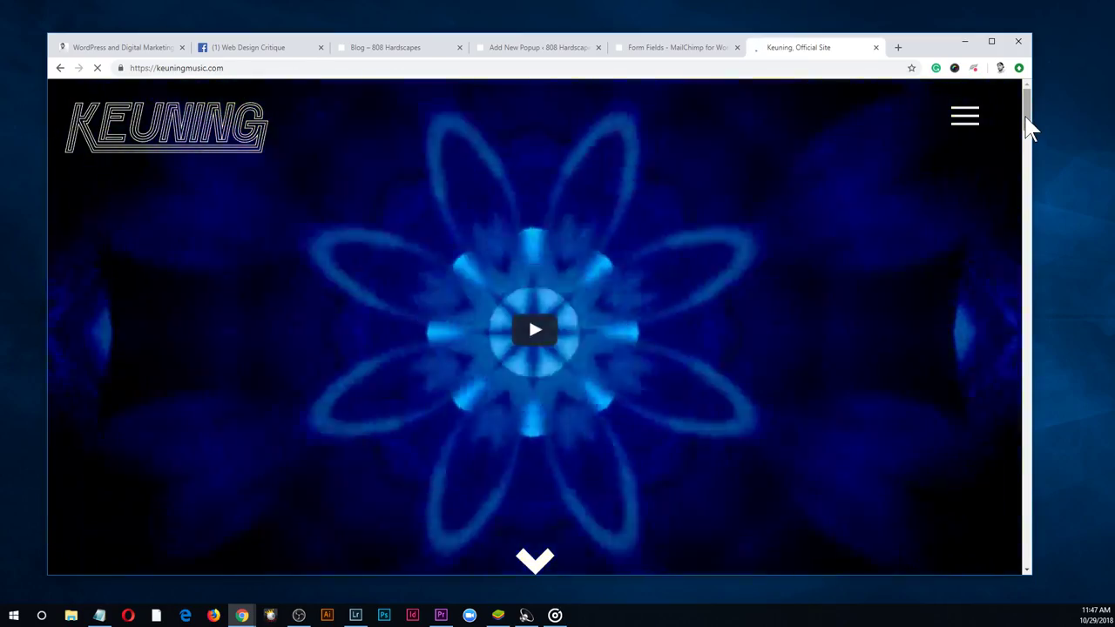
scroll(1031, 128, "down", 7)
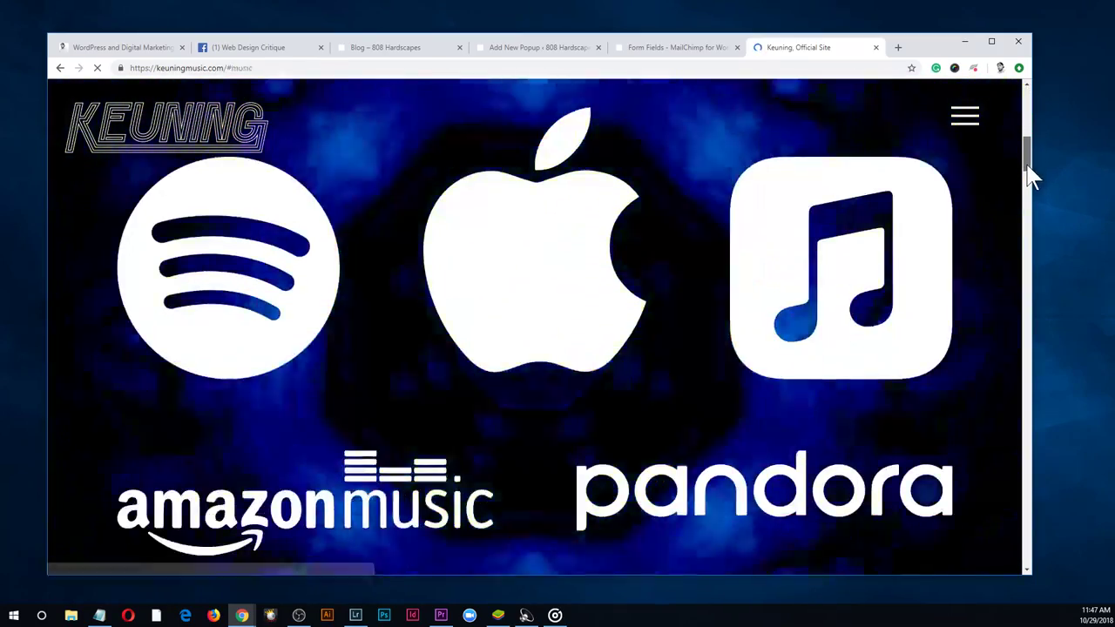
scroll(1033, 135, "up", 7)
left_click_drag(1043, 120, 336, 131)
left_click(96, 68)
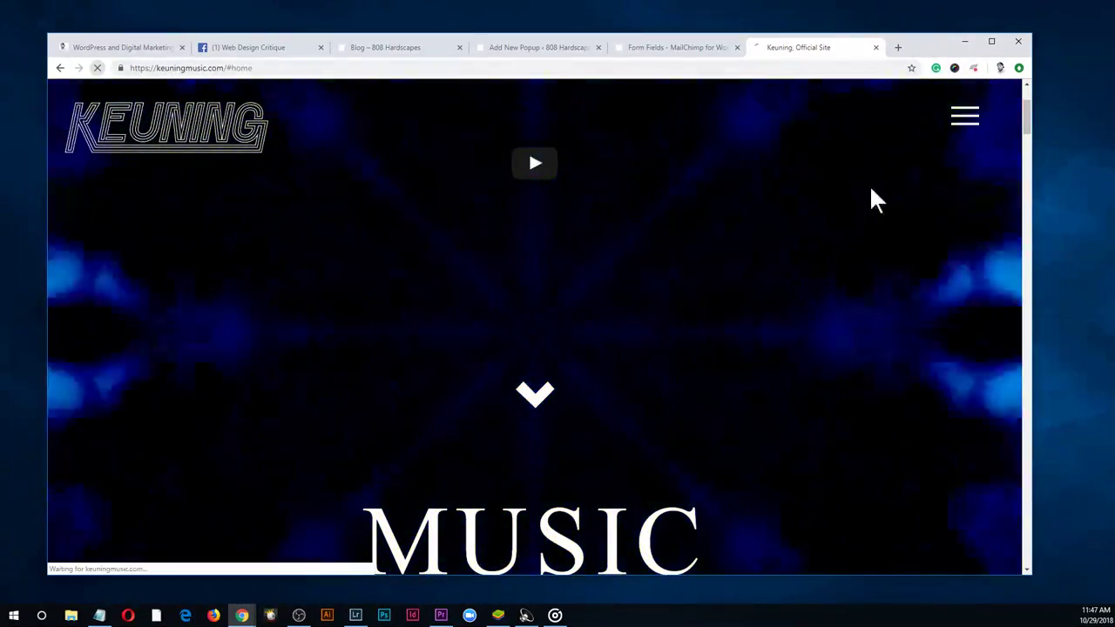
scroll(1011, 114, "up", 2)
left_click_drag(1030, 117, 1004, 470)
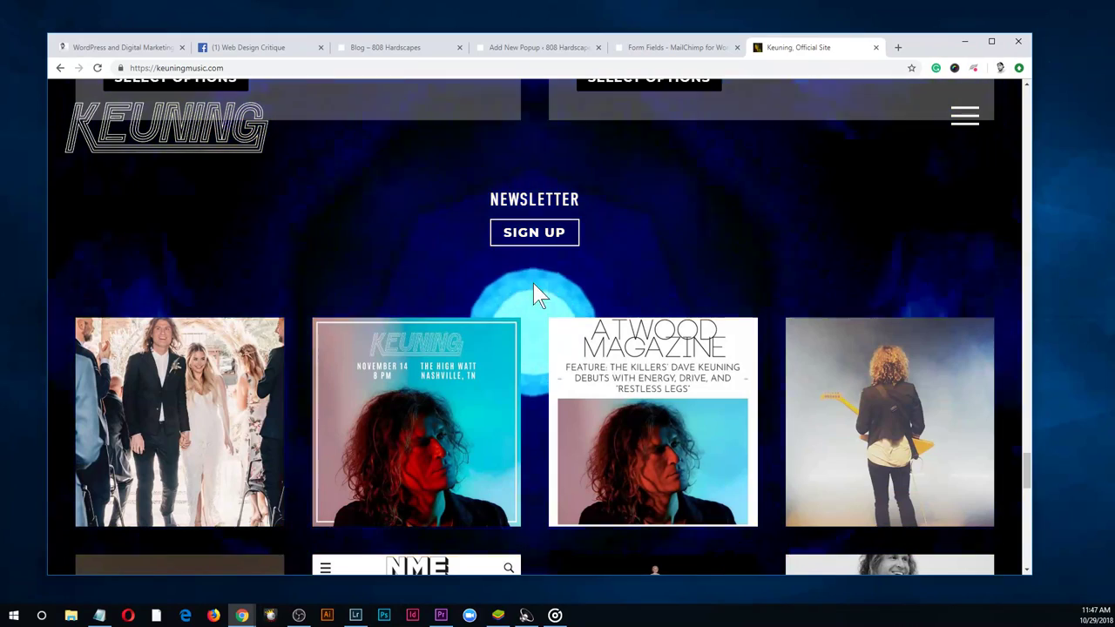
View Keuning's newsletter signup popup twice, checking the blog and popup settings tabs between views
left_click(558, 235)
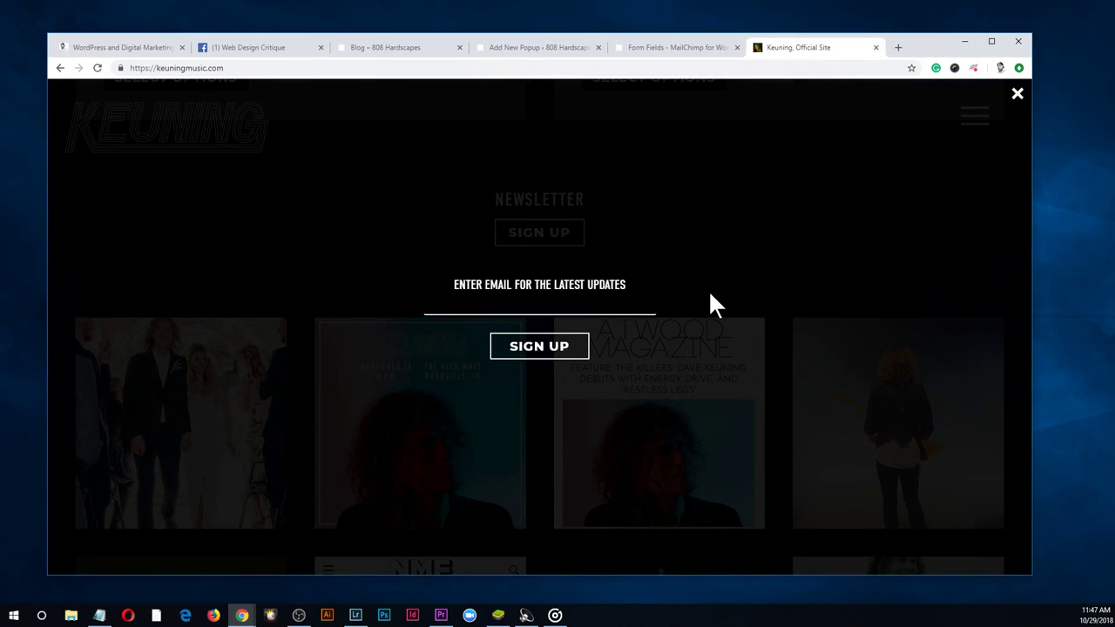
left_click(1020, 96)
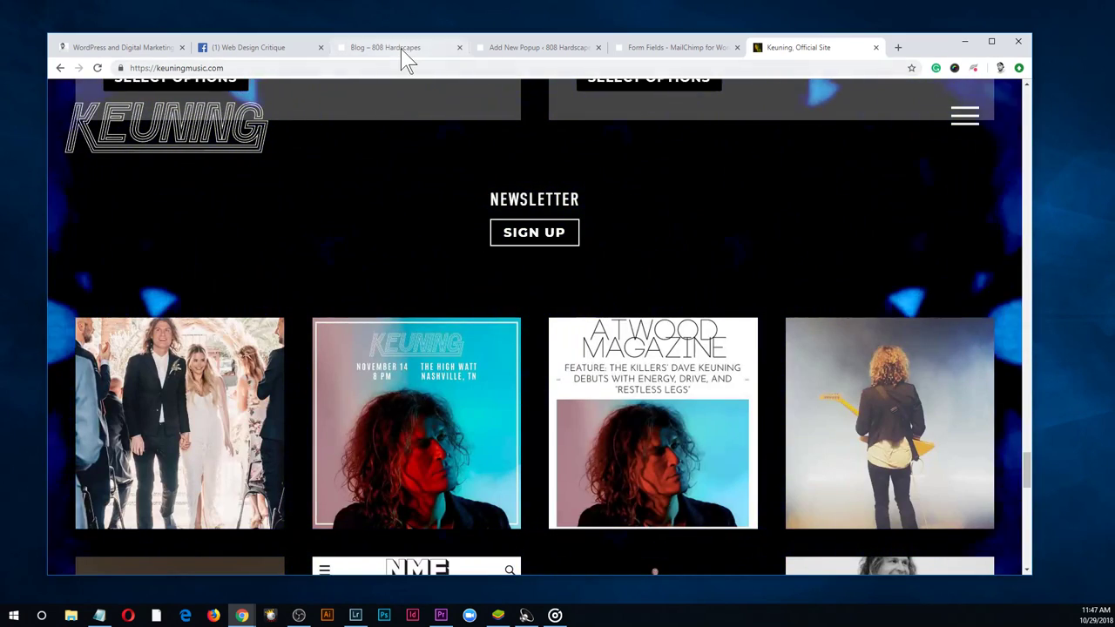
left_click(408, 54)
left_click(514, 49)
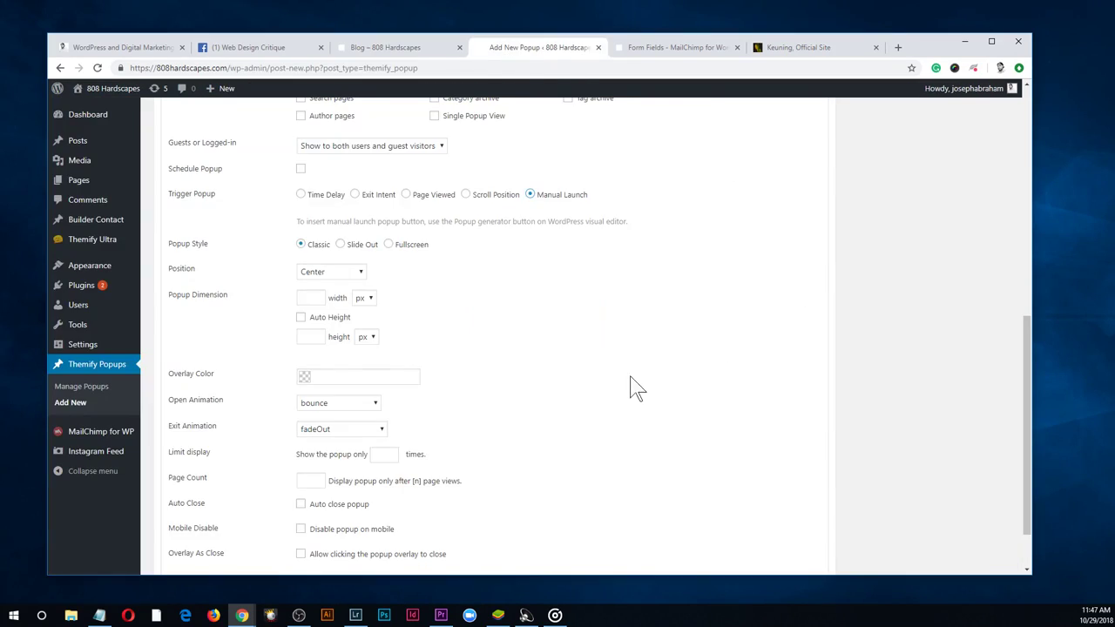
left_click(810, 49)
left_click(562, 235)
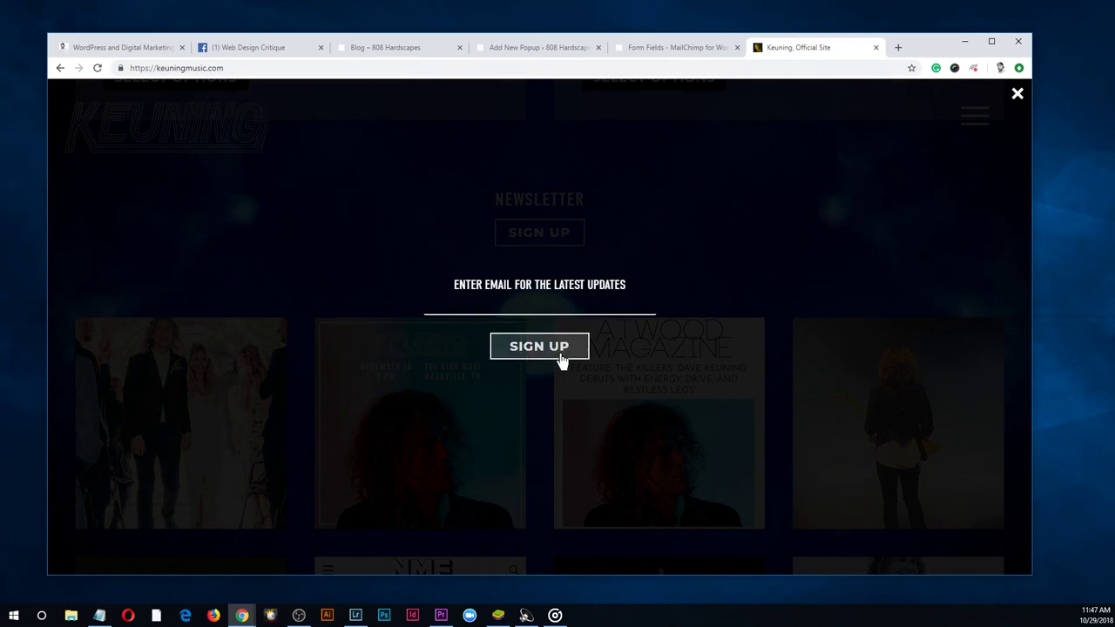
left_click(1017, 93)
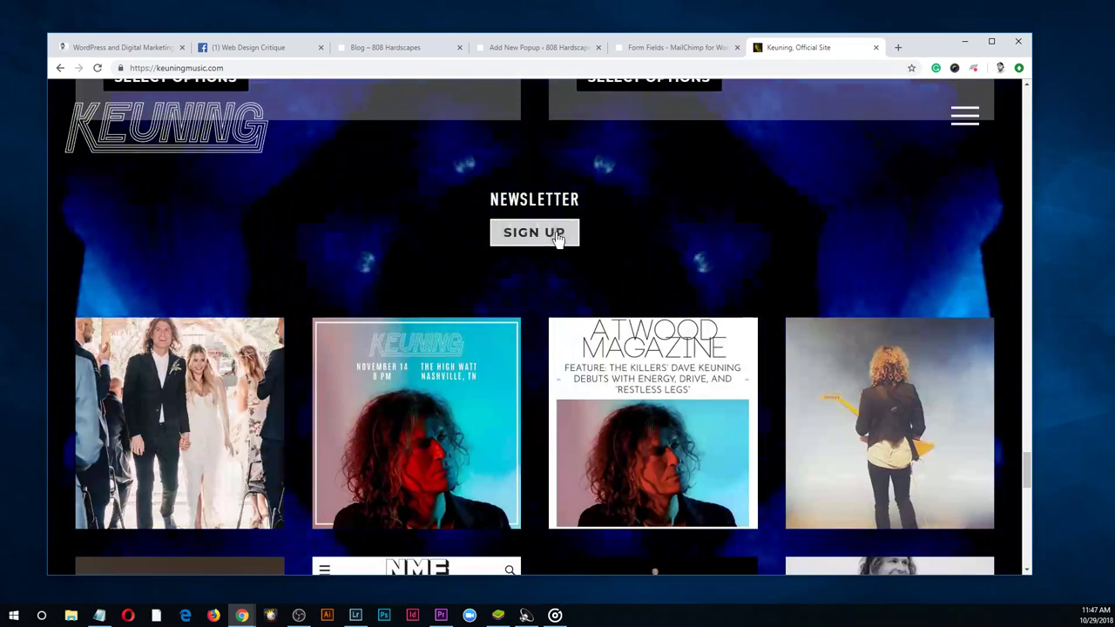
View the Contact panel from Keuning's full-screen menu, then close the menu
left_click(955, 122)
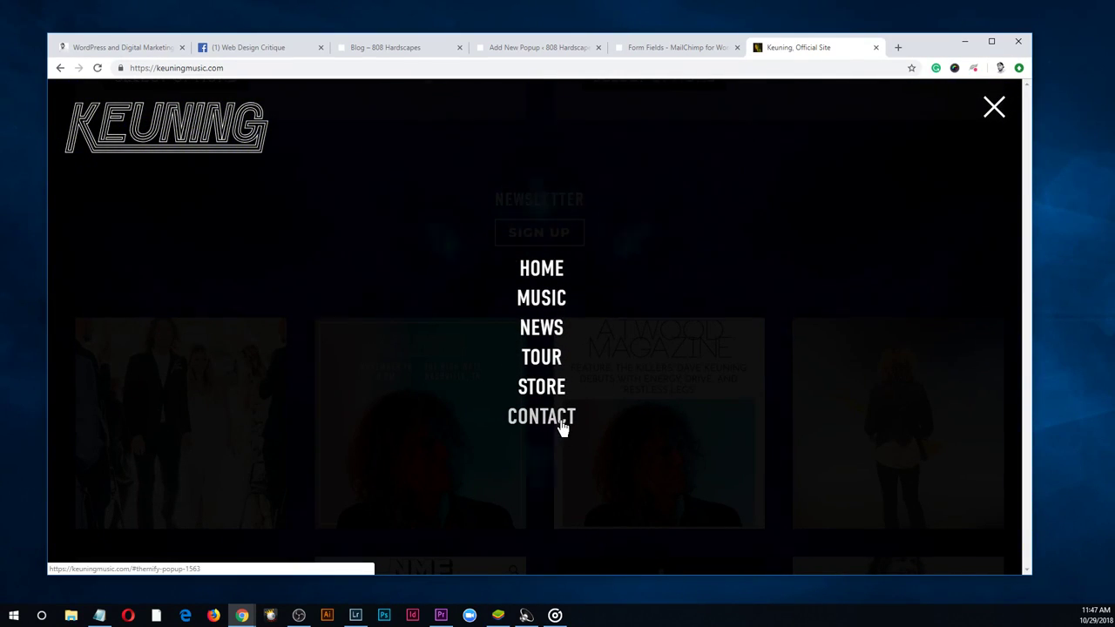
left_click(562, 427)
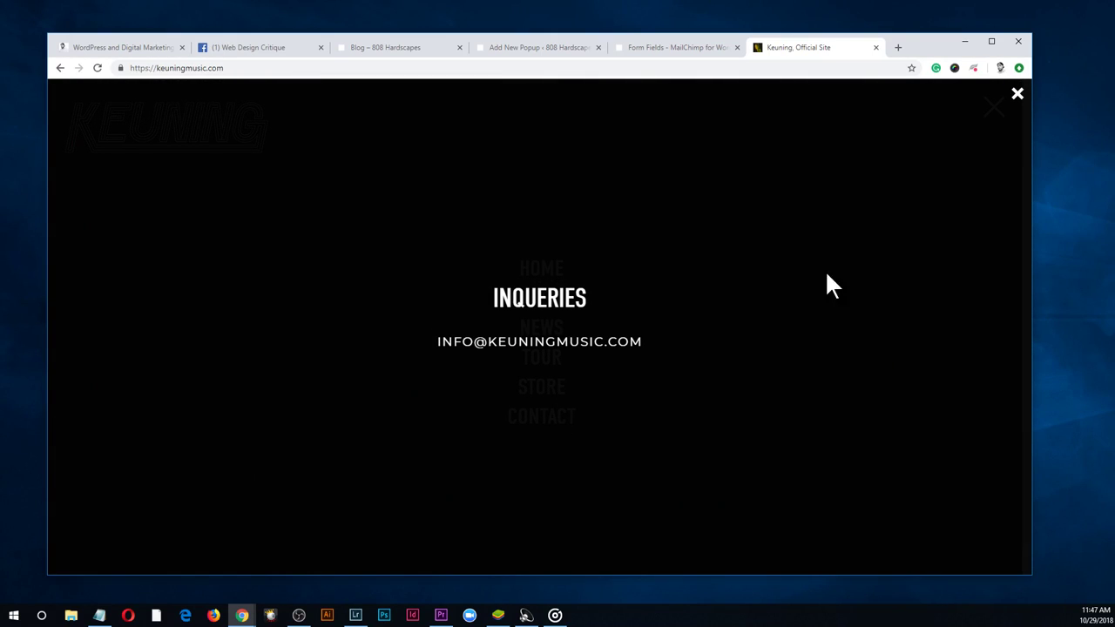
left_click(1016, 94)
left_click(548, 427)
left_click_drag(653, 349, 418, 341)
left_click(1016, 98)
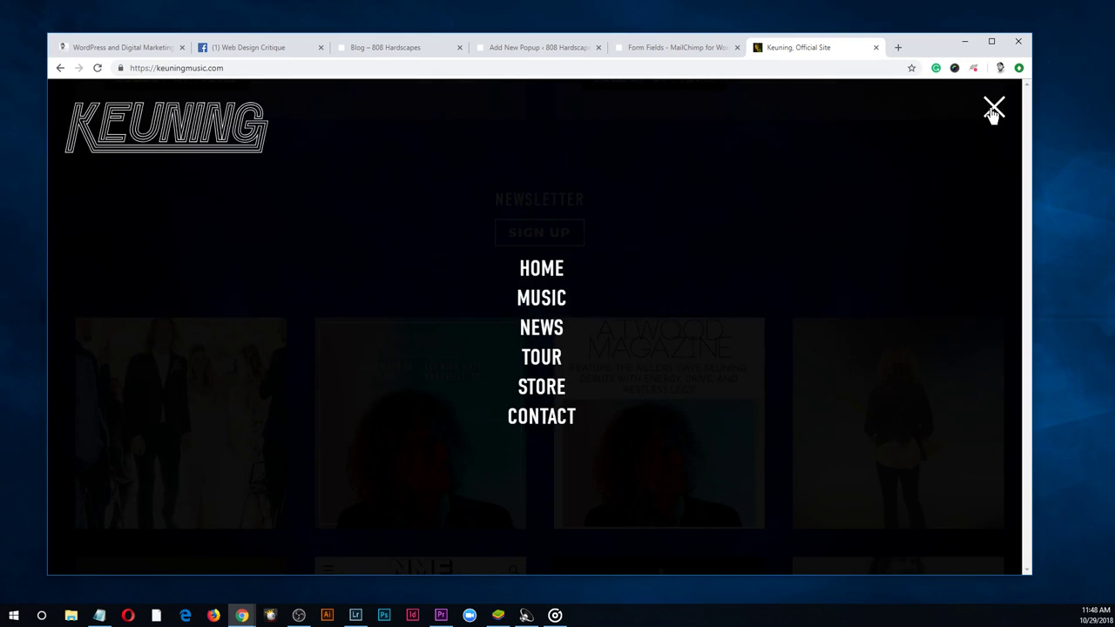
left_click(994, 110)
Set the popup trigger to Scroll Position, measured in Percentage of screen
left_click(383, 48)
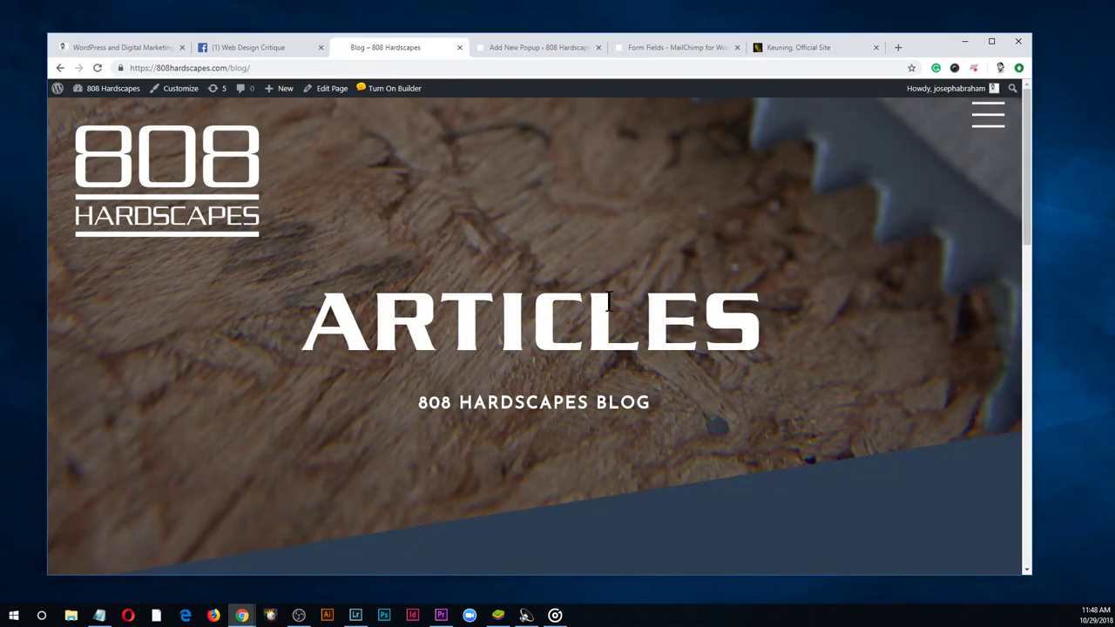
left_click(535, 48)
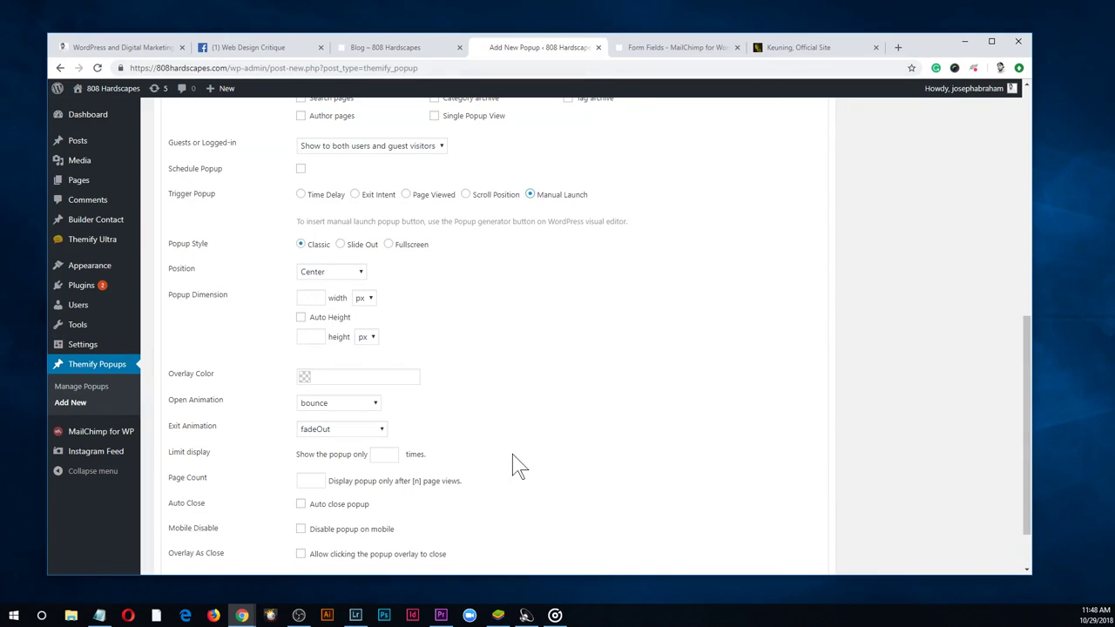
left_click(466, 194)
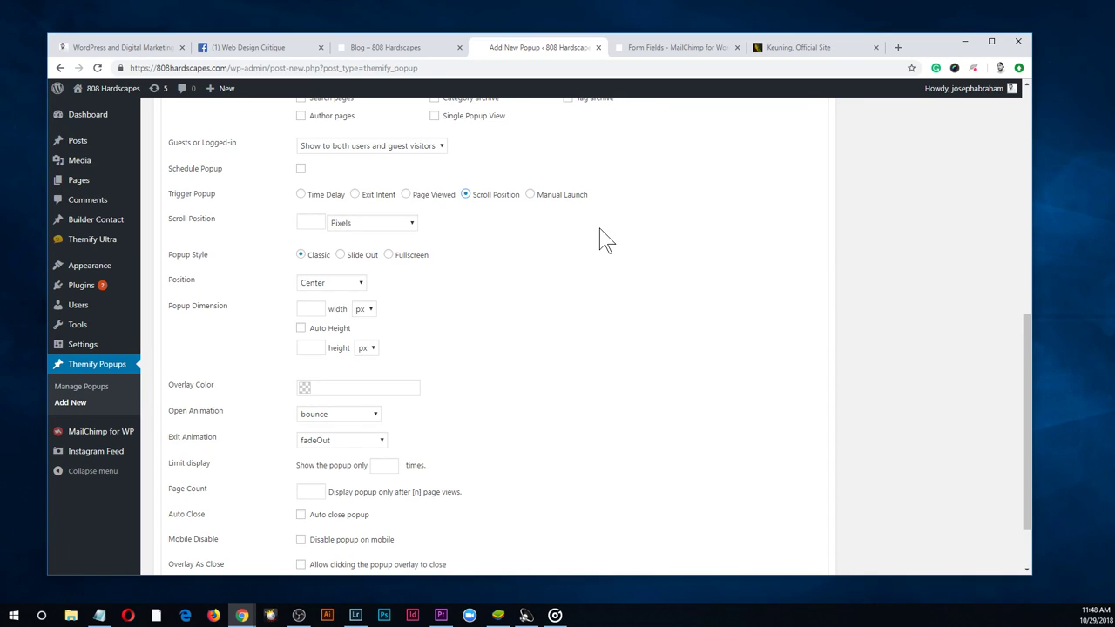
left_click(377, 225)
left_click(378, 228)
left_click(415, 228)
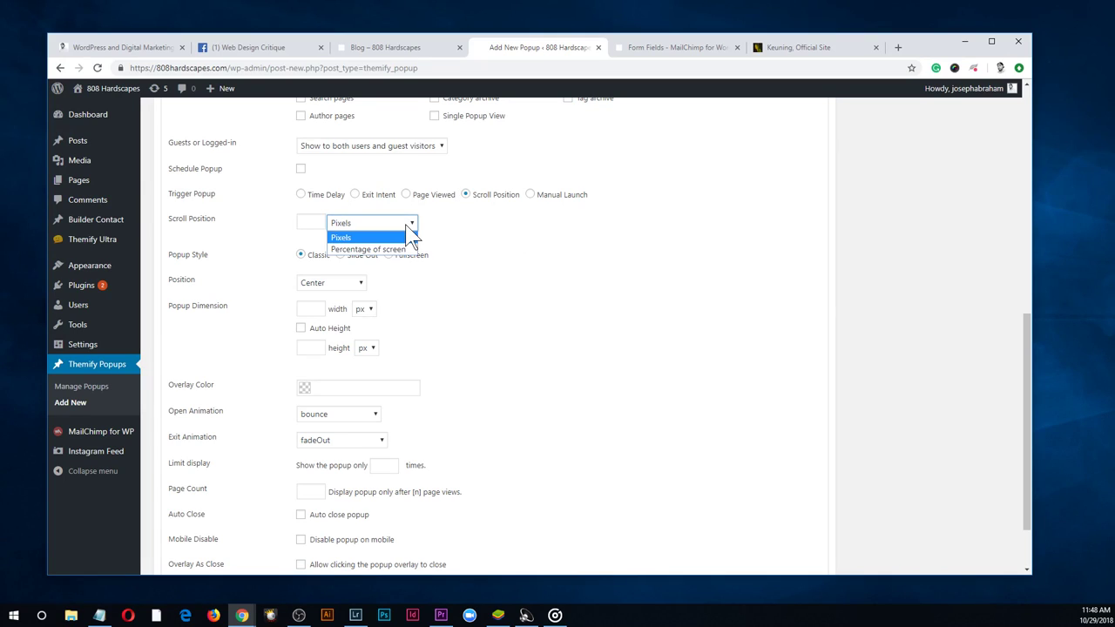
left_click(384, 251)
left_click(310, 223)
Enter 40 as the scroll position percentage
type("40")
left_click(651, 298)
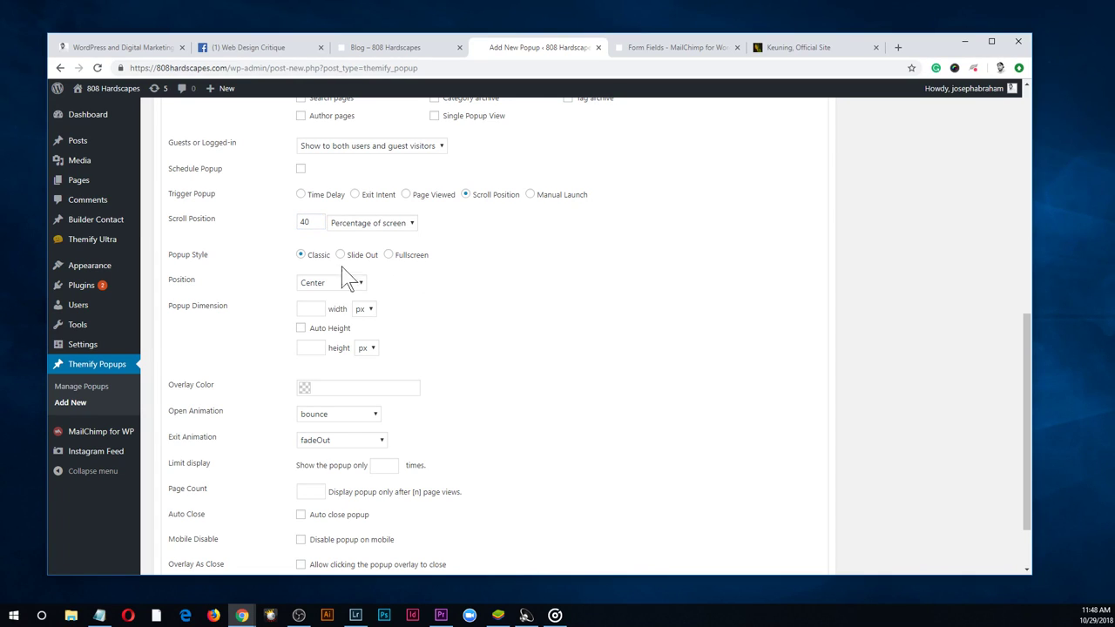
scroll(417, 279, "down", 1)
Set the Popup Style to Slide Out, positioned Bottom Right
left_click(340, 219)
left_click(299, 224)
left_click(341, 216)
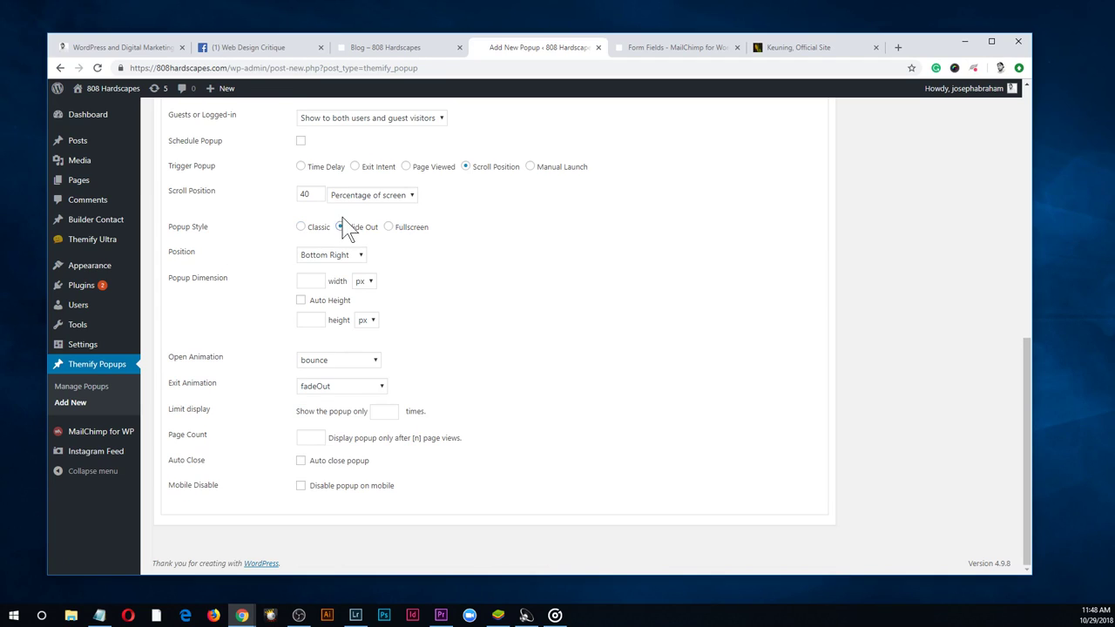
left_click(389, 228)
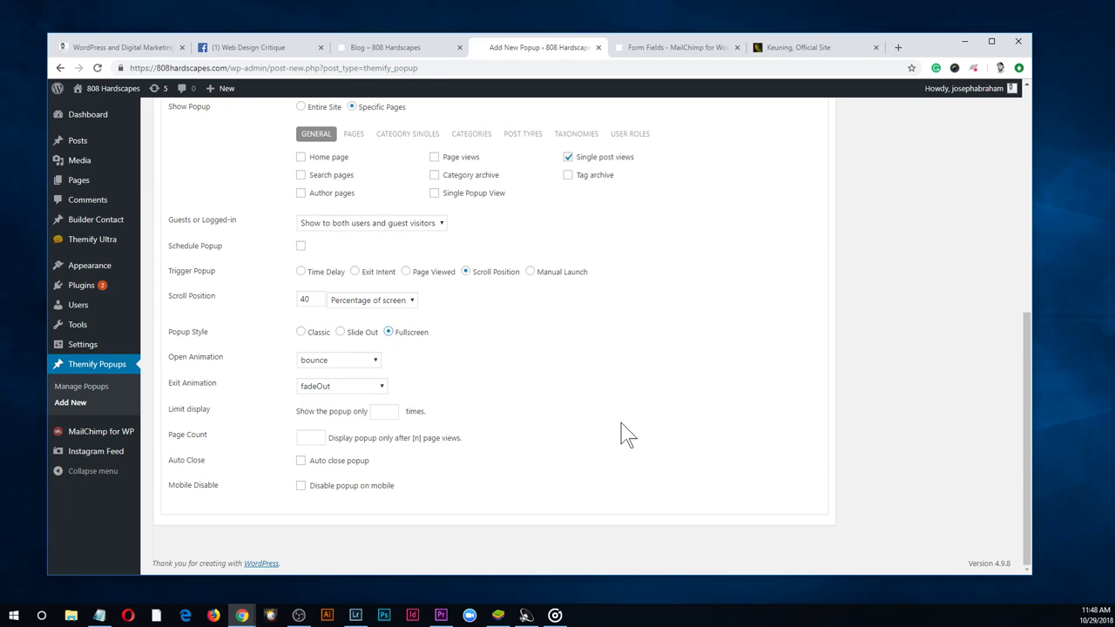
left_click(341, 333)
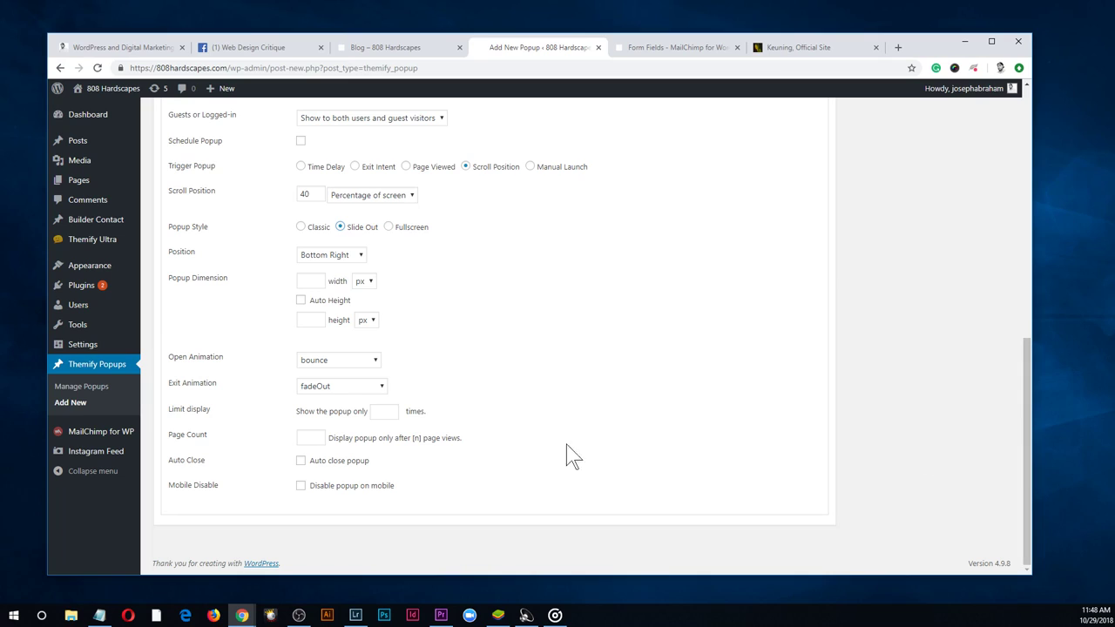
left_click(345, 363)
scroll(373, 536, "down", 4)
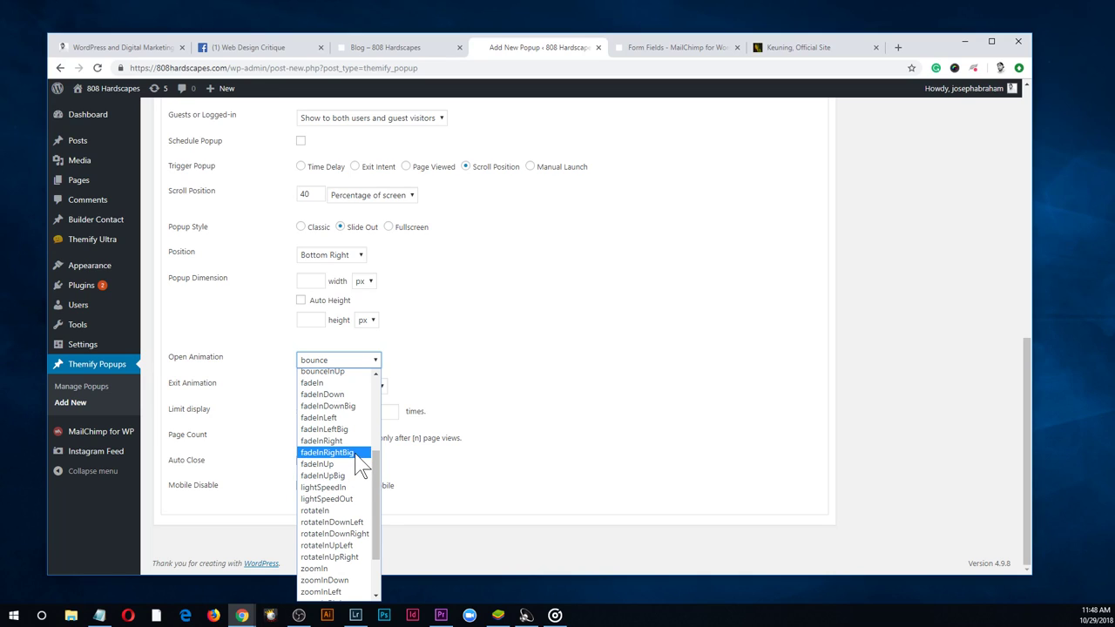
Set the Open Animation to fadeInRightBig and the Exit Animation to fadeOutRightBig
left_click(360, 454)
left_click(360, 392)
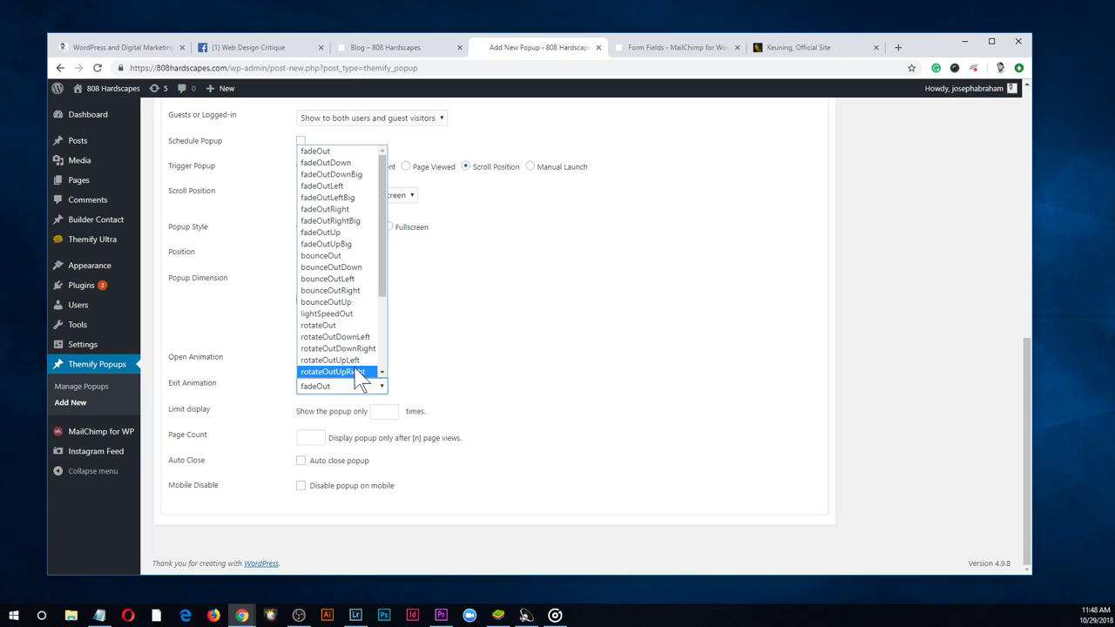
scroll(354, 369, "down", 2)
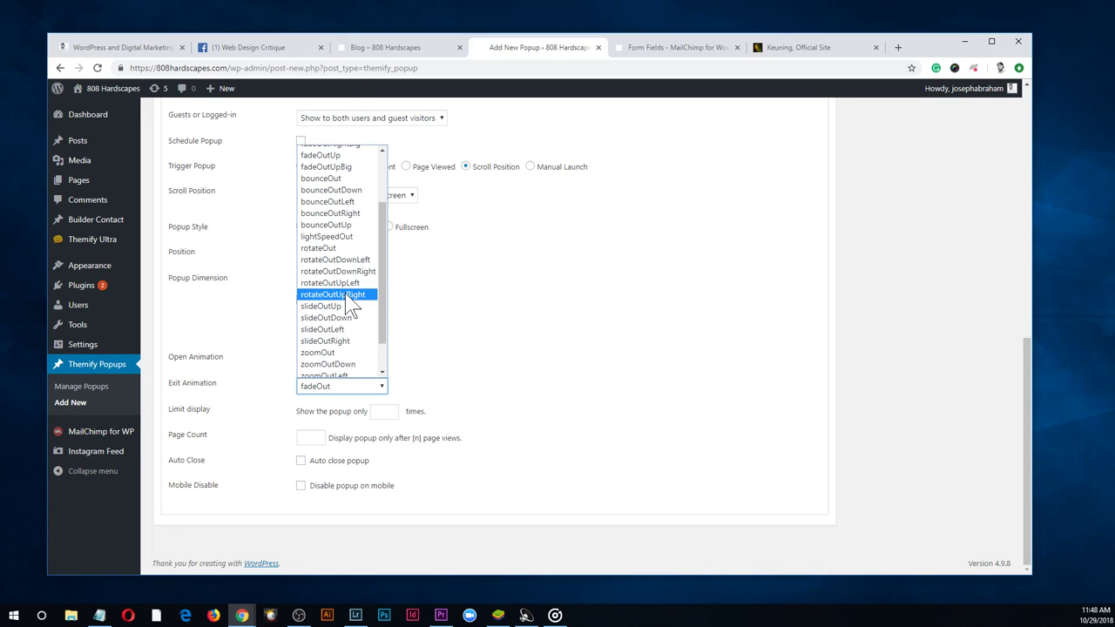
scroll(366, 300, "up", 2)
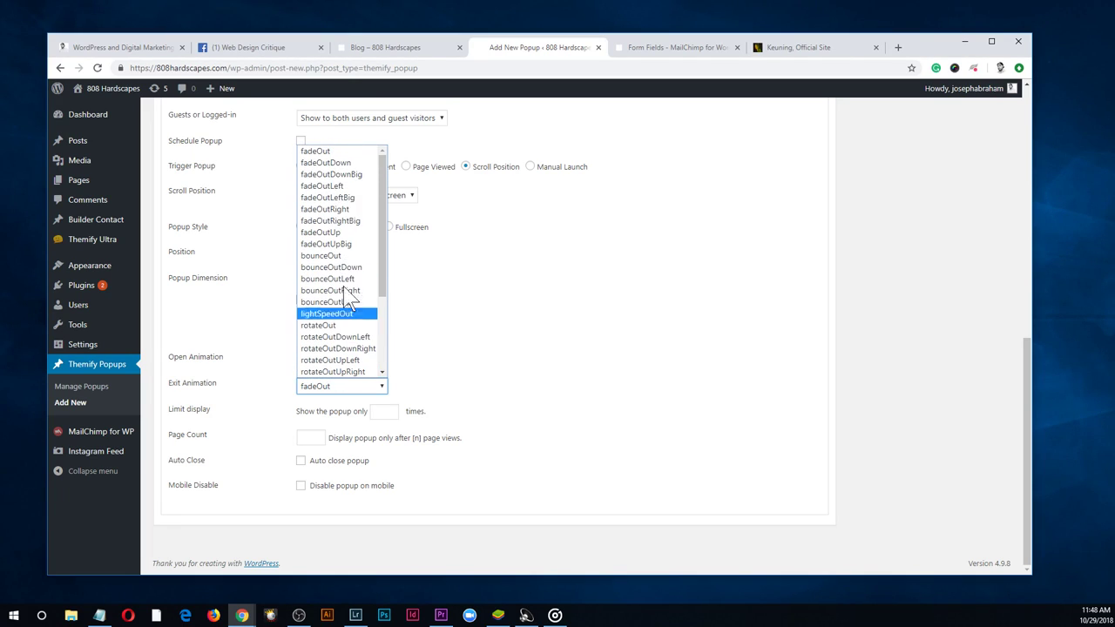
left_click(364, 224)
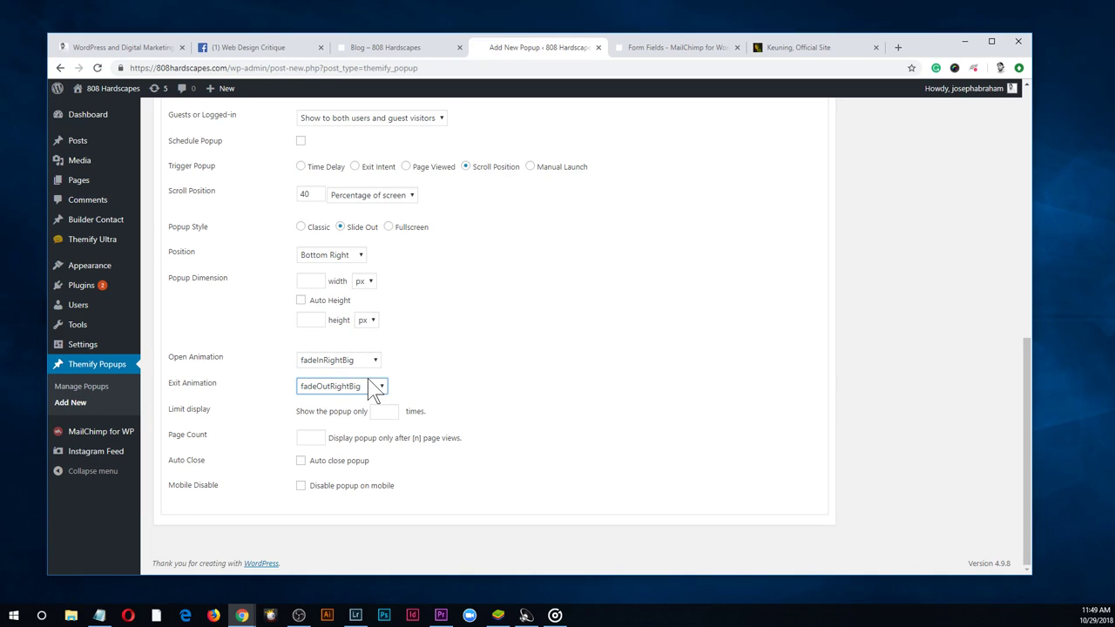
left_click(388, 413)
left_click(579, 440)
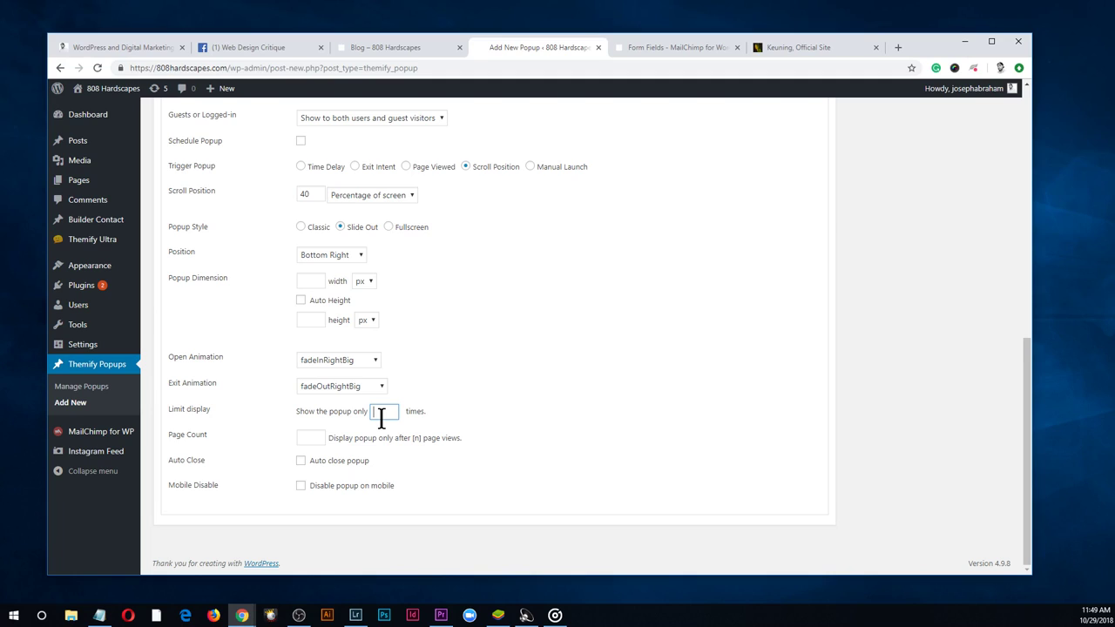
type("1")
left_click(565, 446)
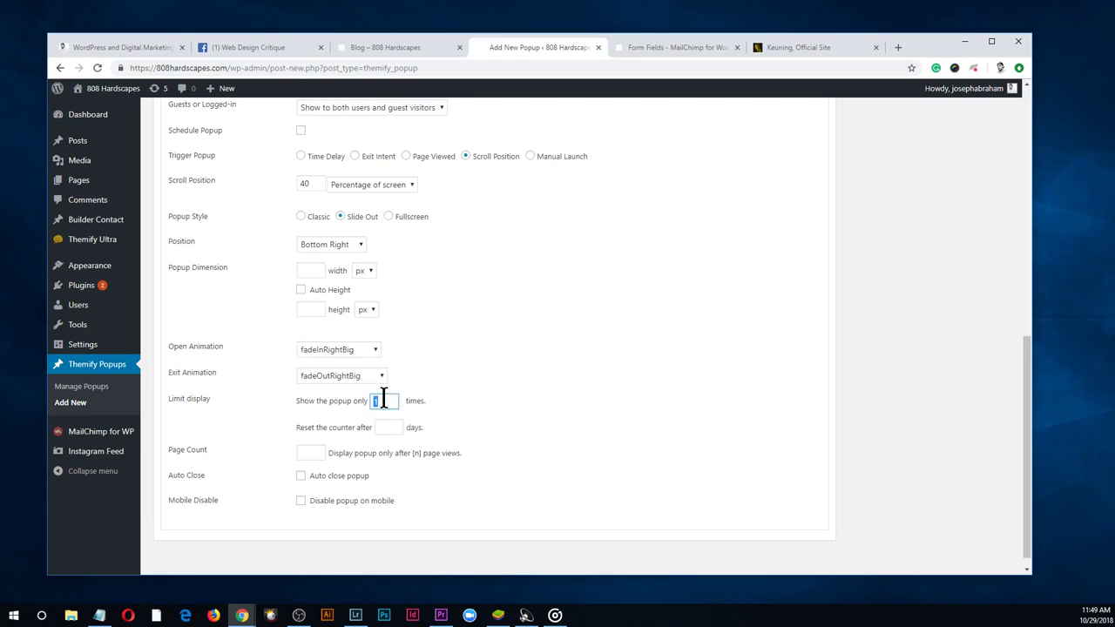
key("BackSpace")
left_click(617, 453)
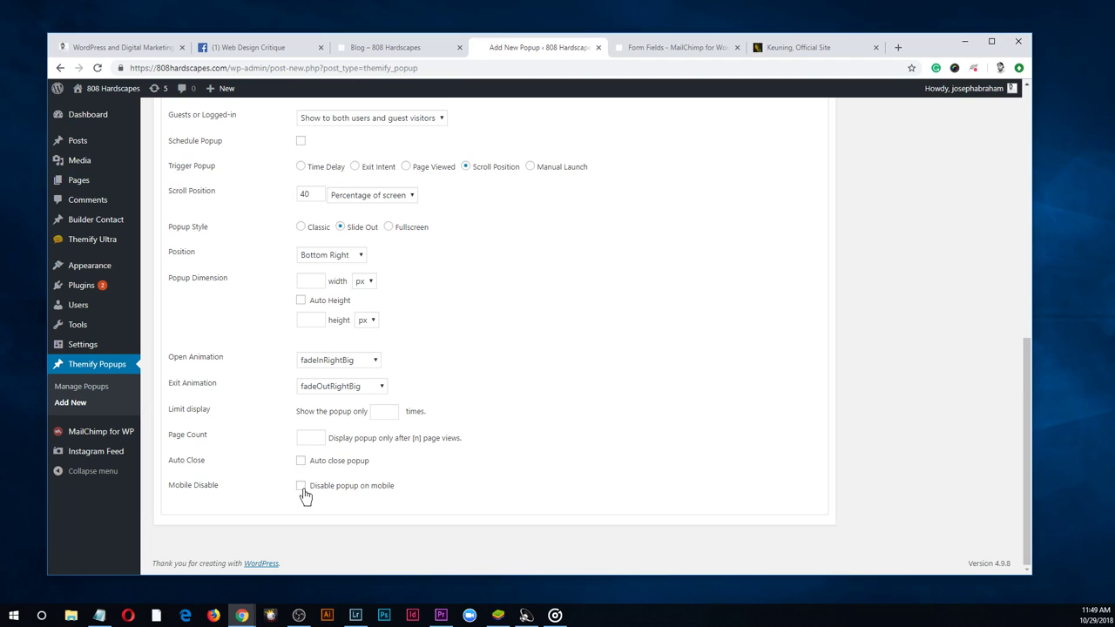
left_click_drag(1028, 518, 680, 585)
left_click(302, 462)
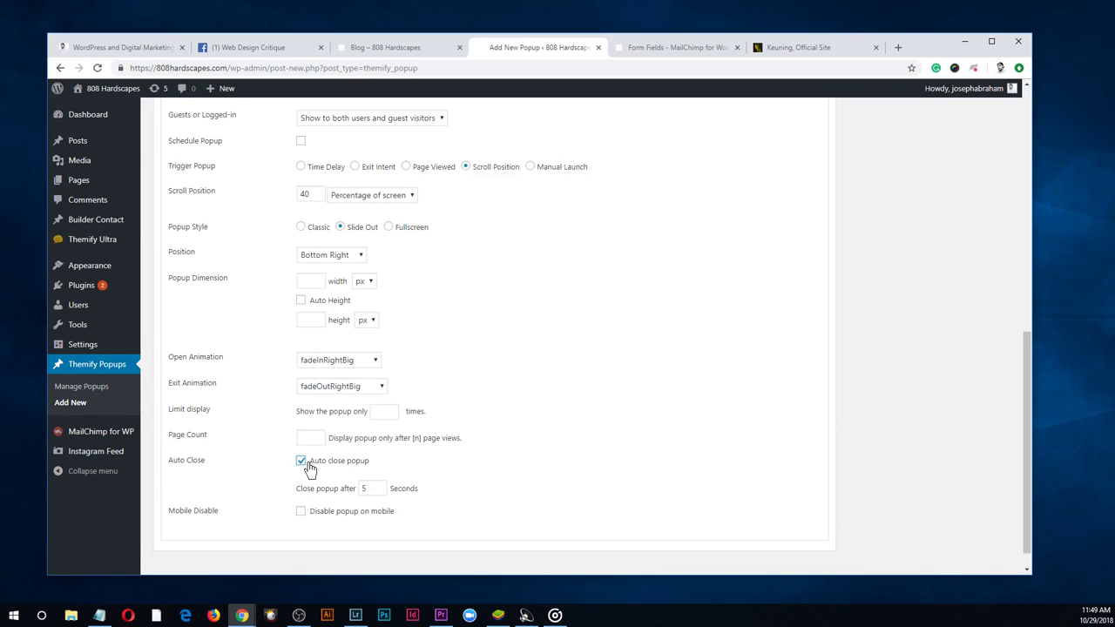
double_click(373, 490)
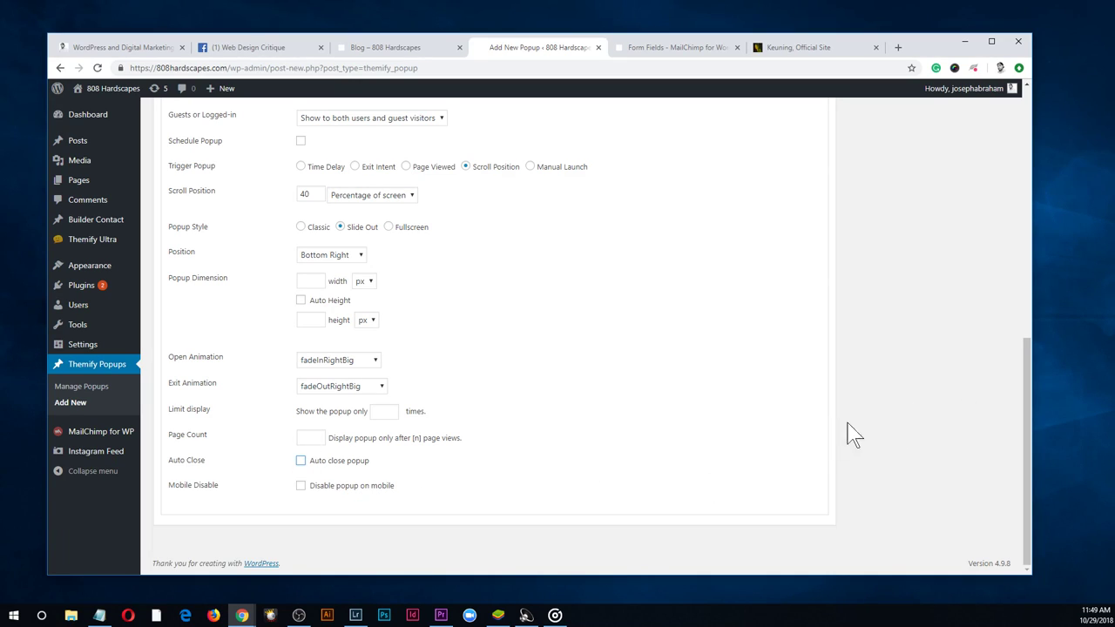
left_click_drag(1027, 411, 1008, 208)
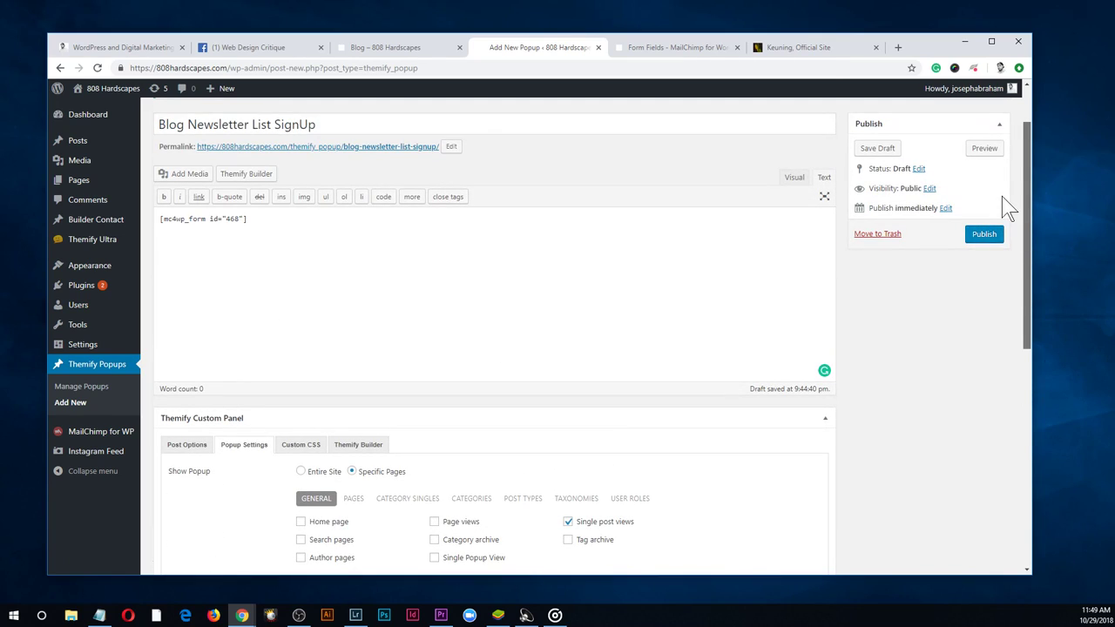
Publish the Blog Newsletter List SignUp popup and view the Test Blog post from Posts
left_click(993, 235)
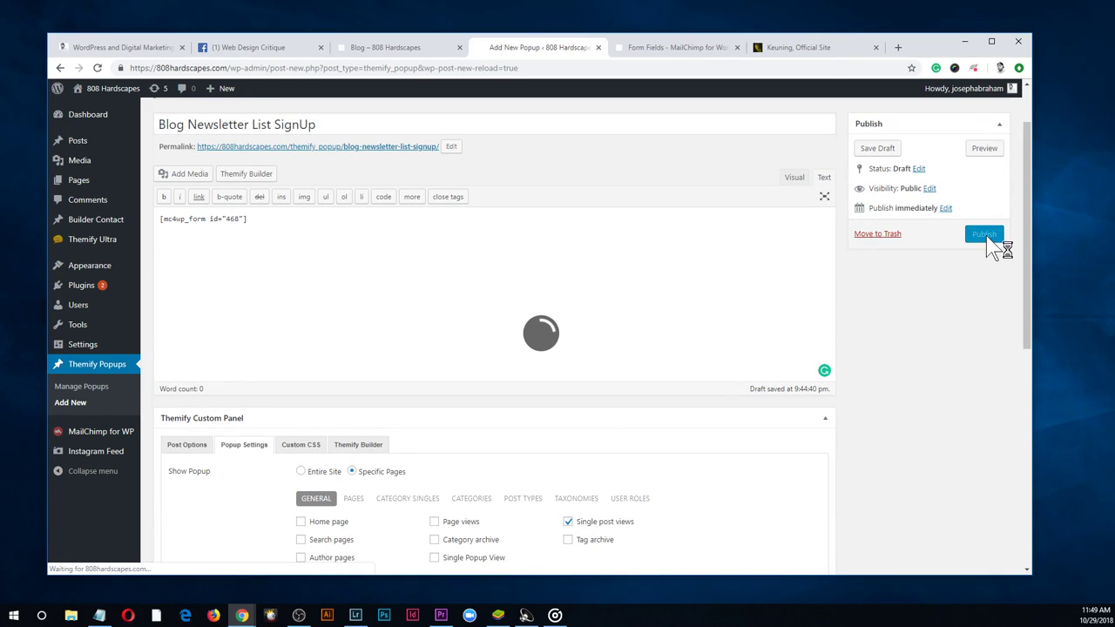
left_click(656, 48)
left_click(75, 143)
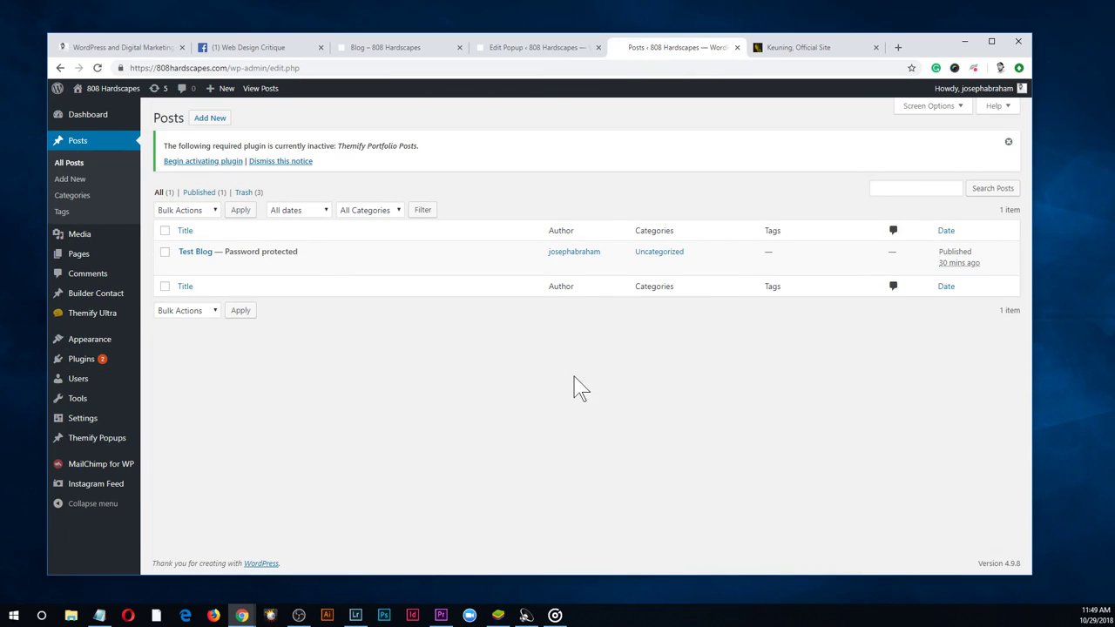
left_click(544, 54)
left_click(653, 54)
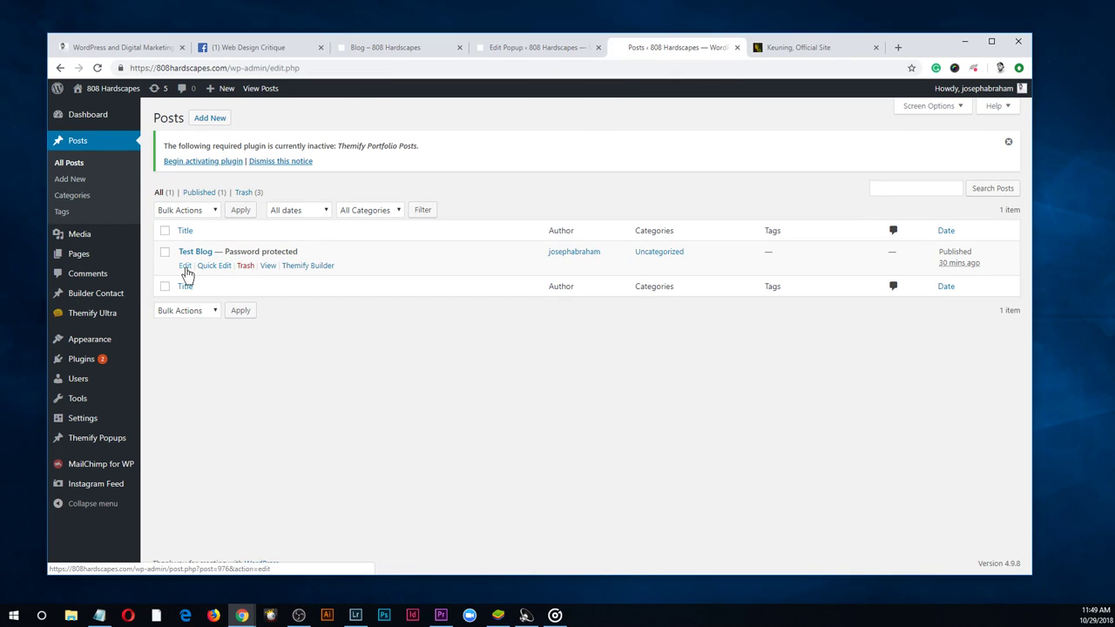
left_click(268, 267)
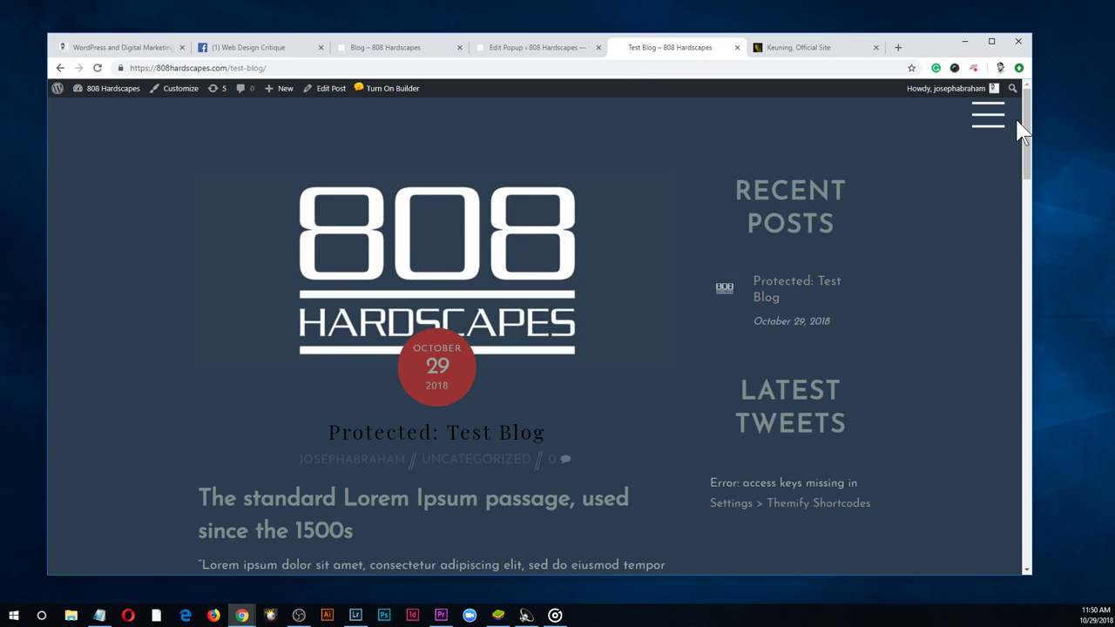
On the Test Blog post, enter a test email address in the slide-out form and sign up
left_click_drag(1027, 131, 1046, 491)
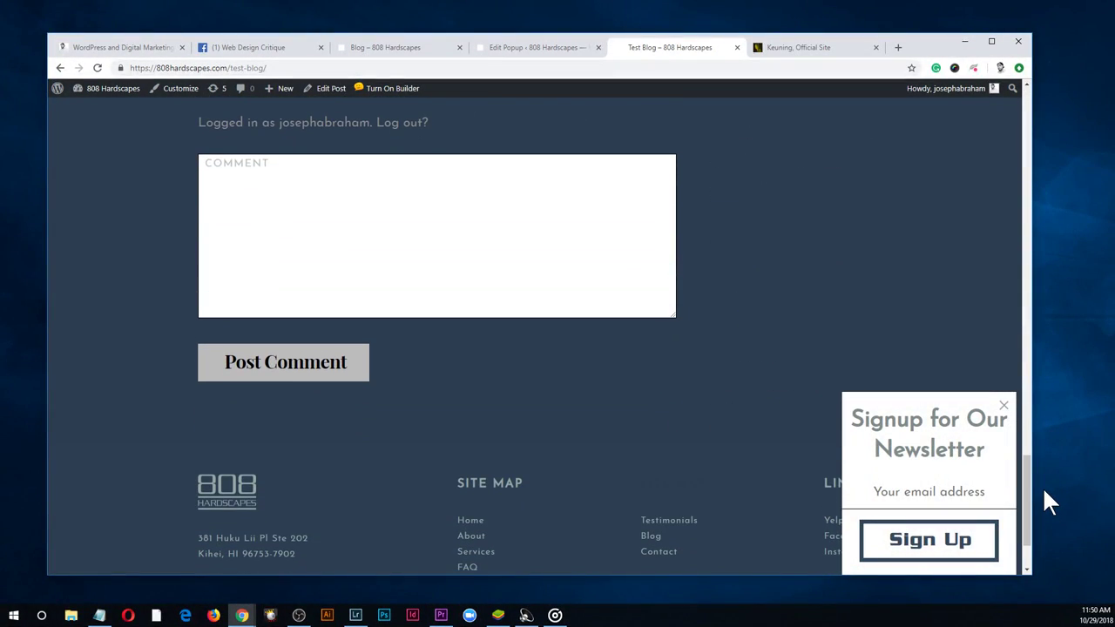
left_click(958, 497)
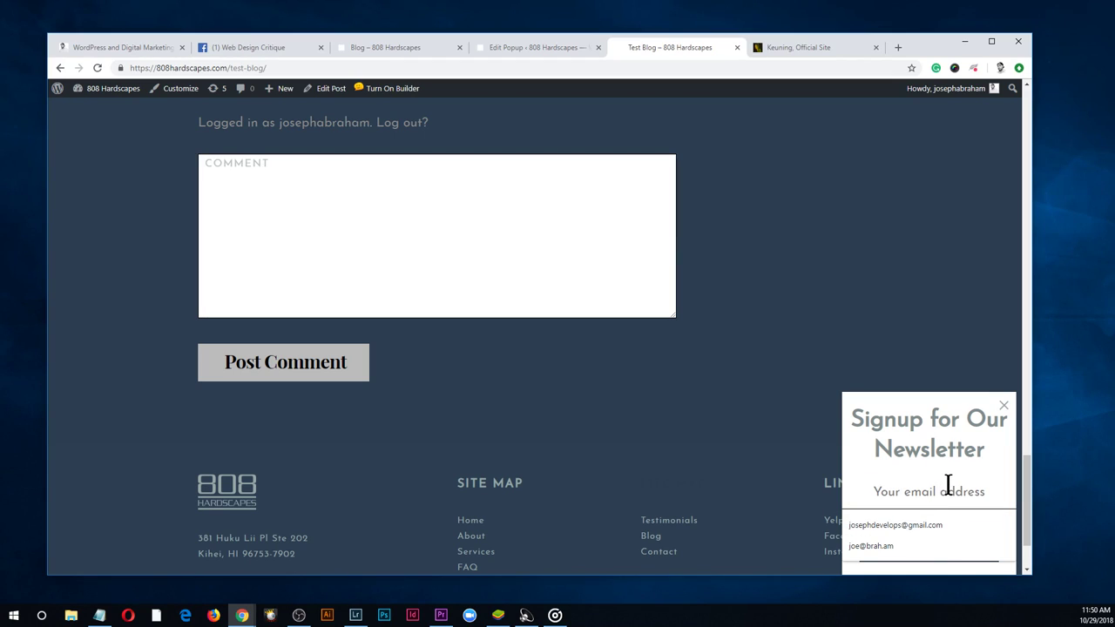
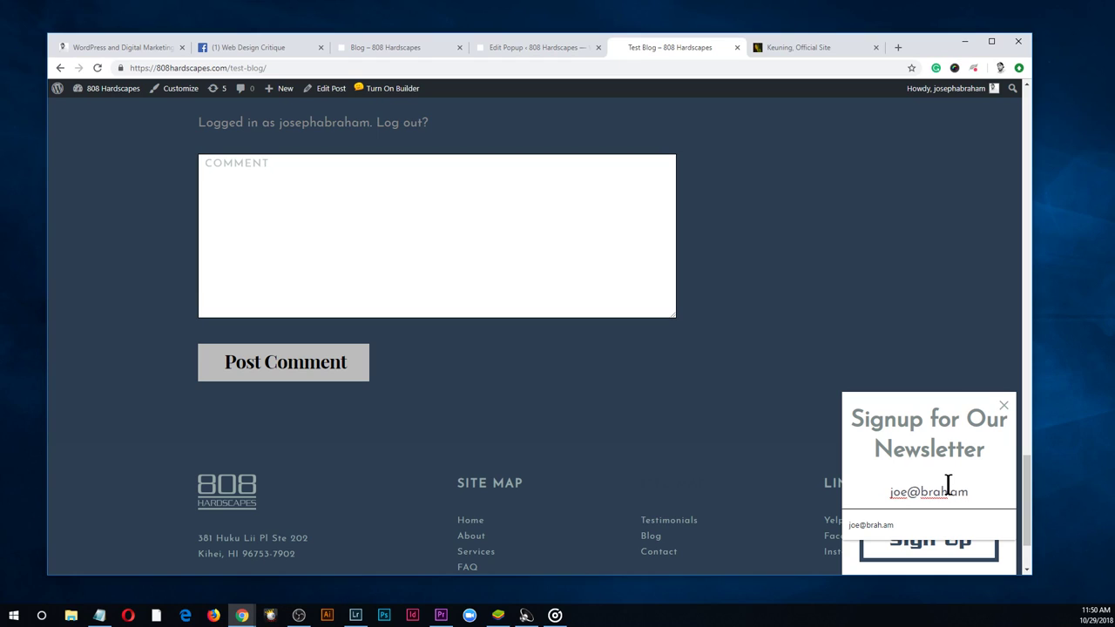
left_click(904, 539)
left_click(944, 544)
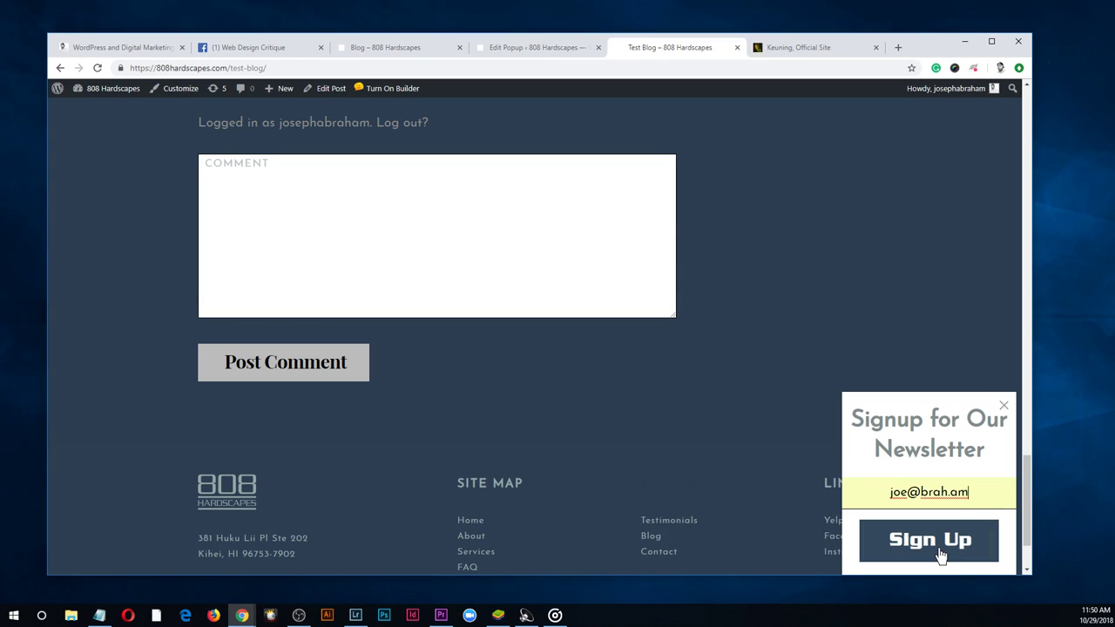
left_click(945, 556)
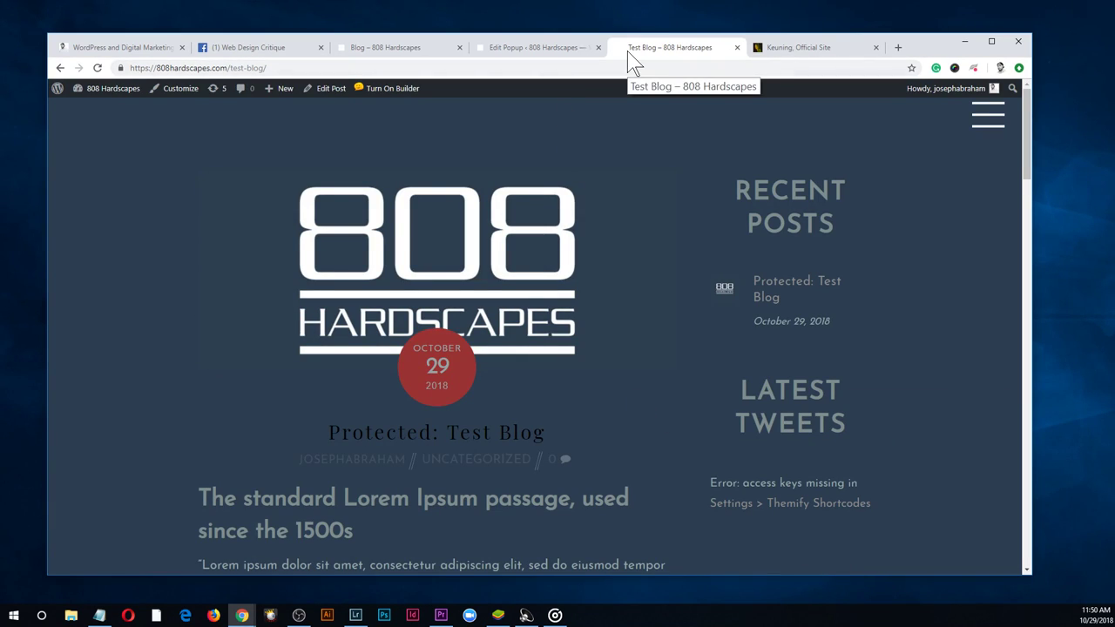
Go to mailchimp.com in a spare tab and log back in to the 808 Hardscapes account
left_click(779, 47)
left_click(800, 62)
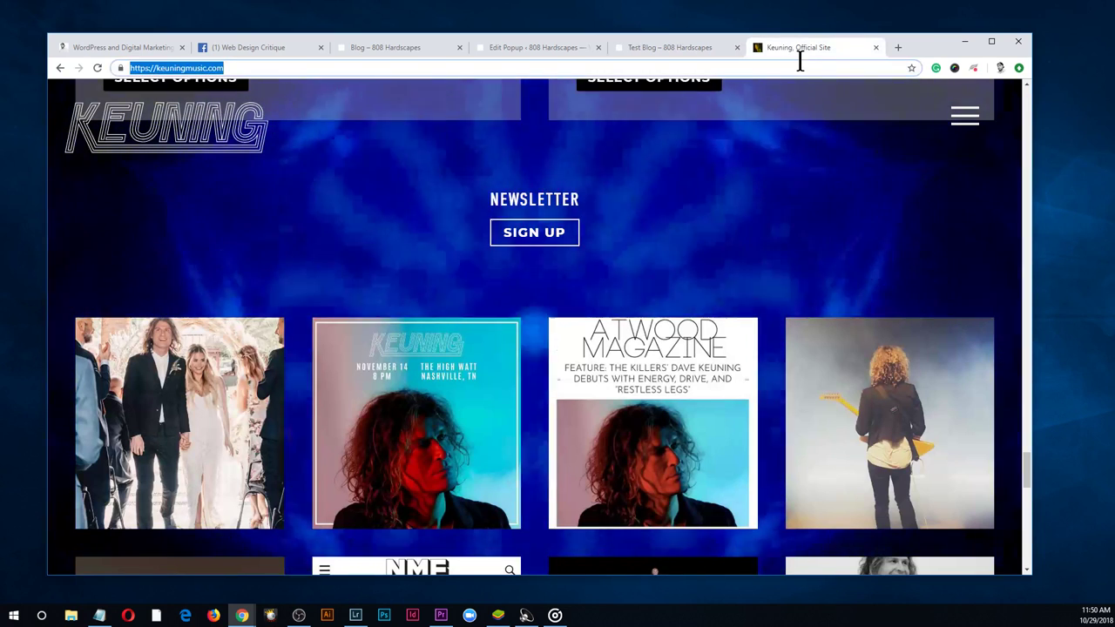
type("mailchimp.c")
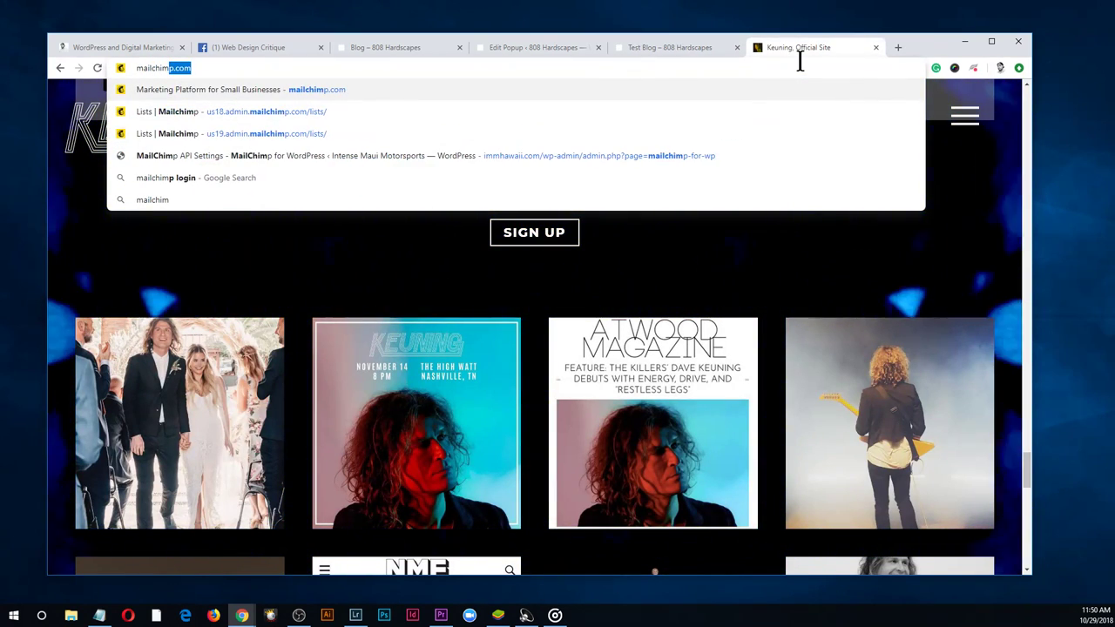
key("Return")
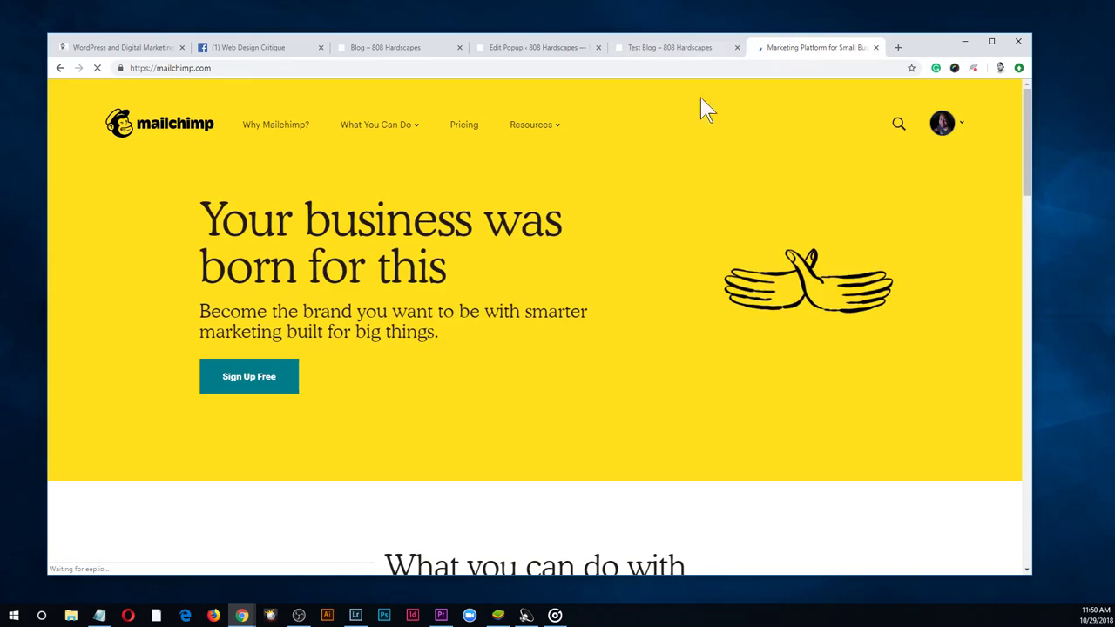
left_click(945, 130)
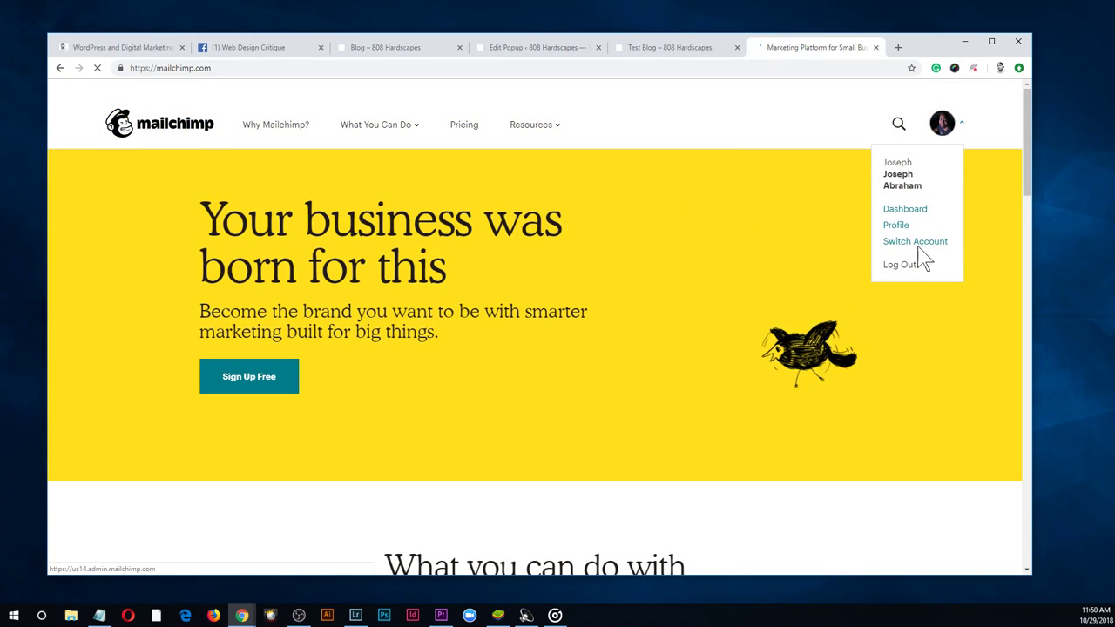
left_click(919, 262)
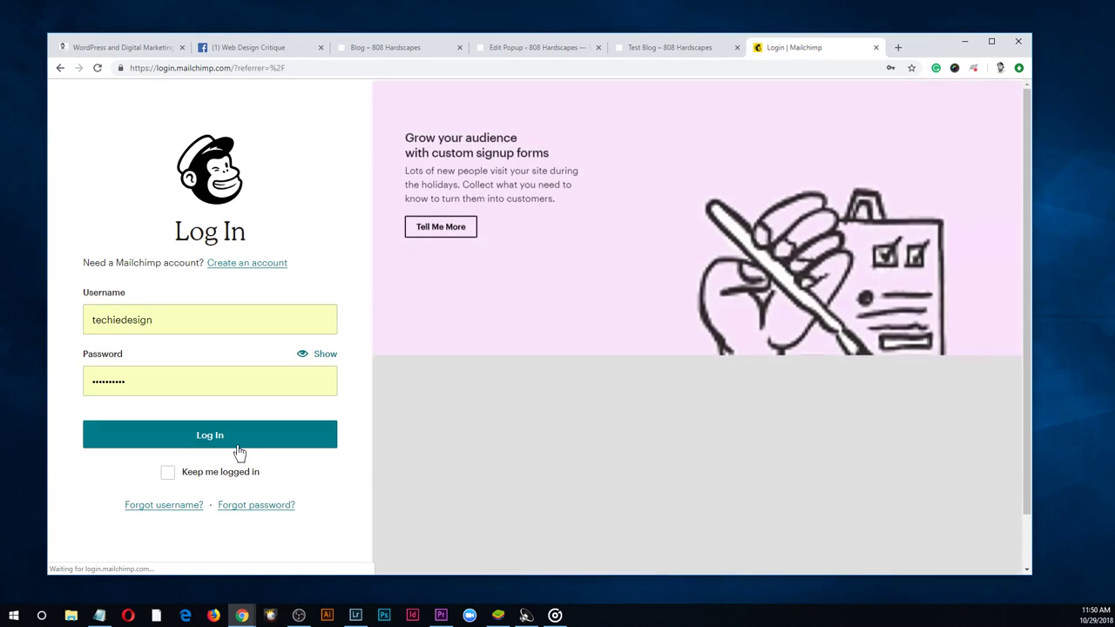
left_click(239, 451)
scroll(688, 308, "down", 3)
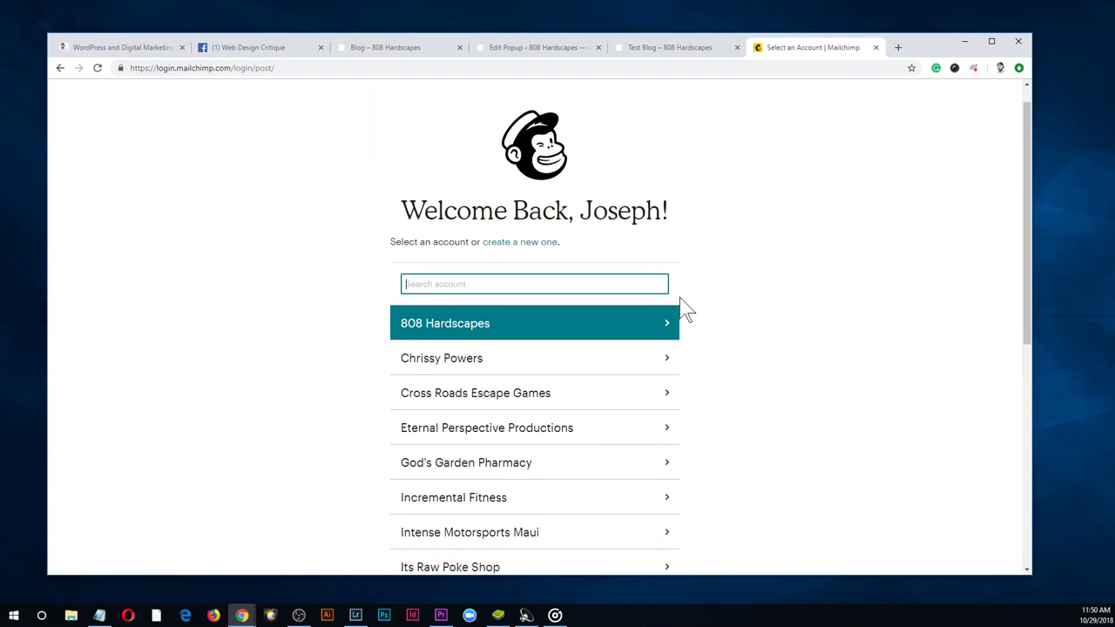
scroll(711, 340, "down", 2)
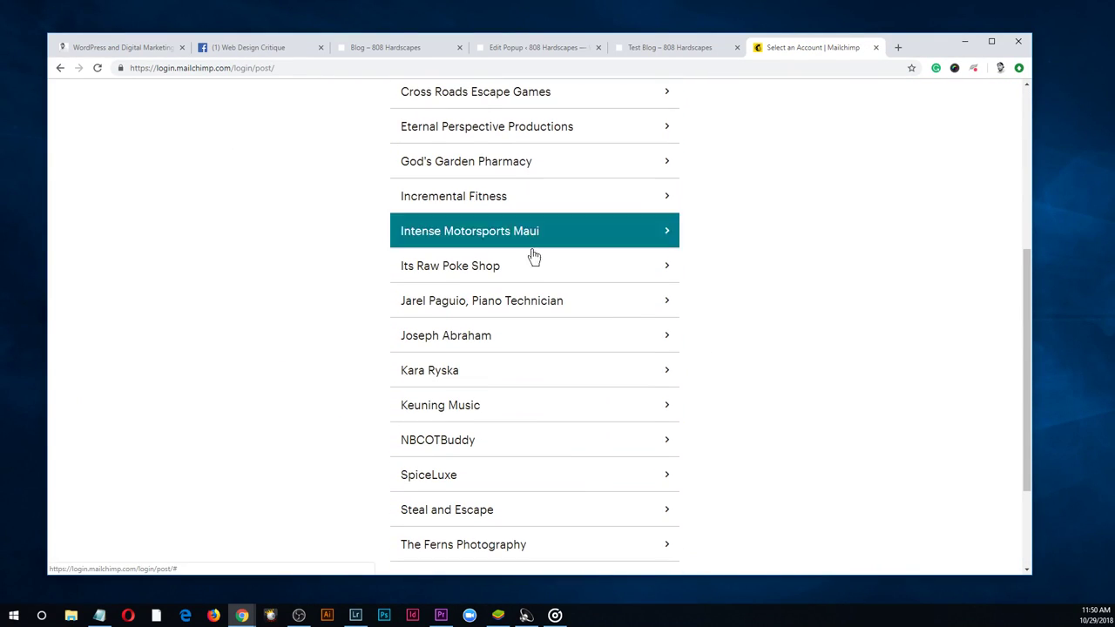
scroll(568, 345, "down", 2)
scroll(568, 345, "up", 5)
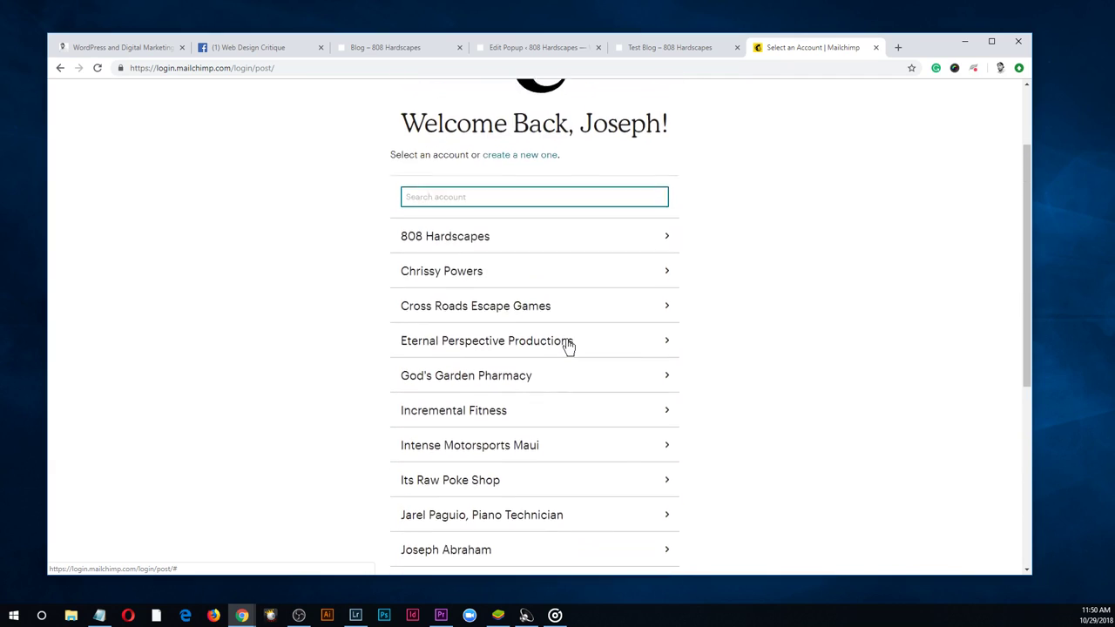
left_click(531, 263)
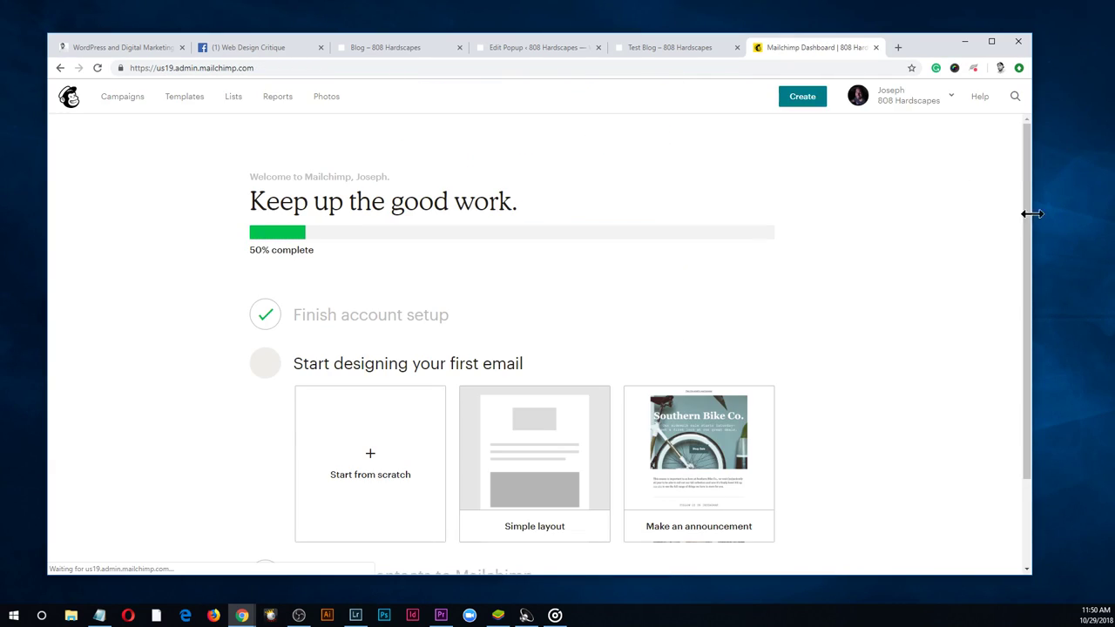
Open the 808 Hardscapes list's subscriber table from Lists
left_click(197, 112)
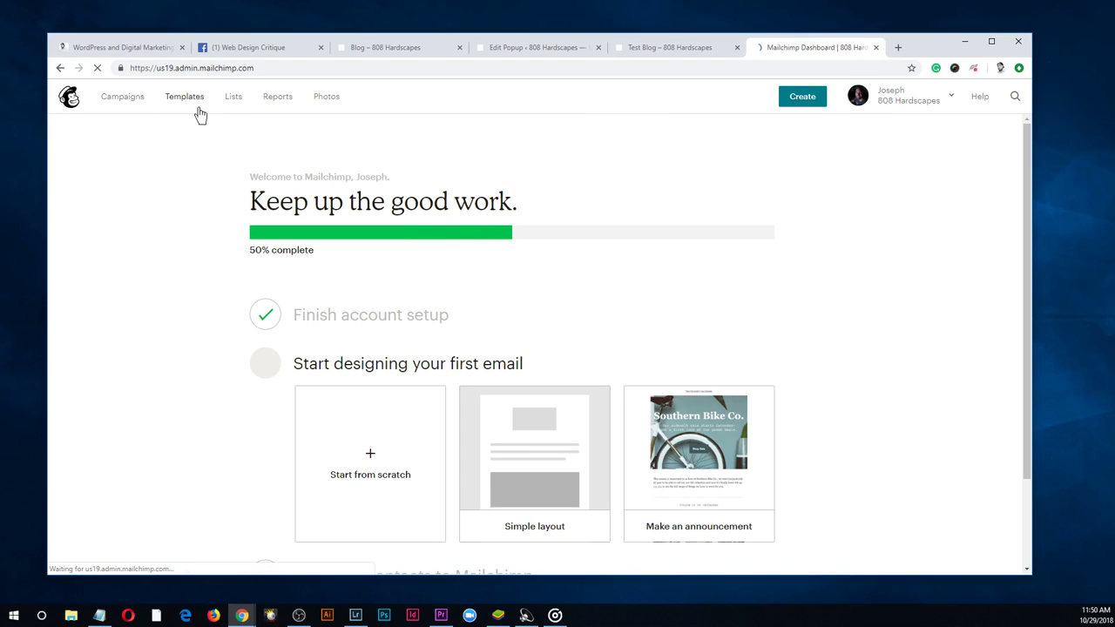
left_click(129, 109)
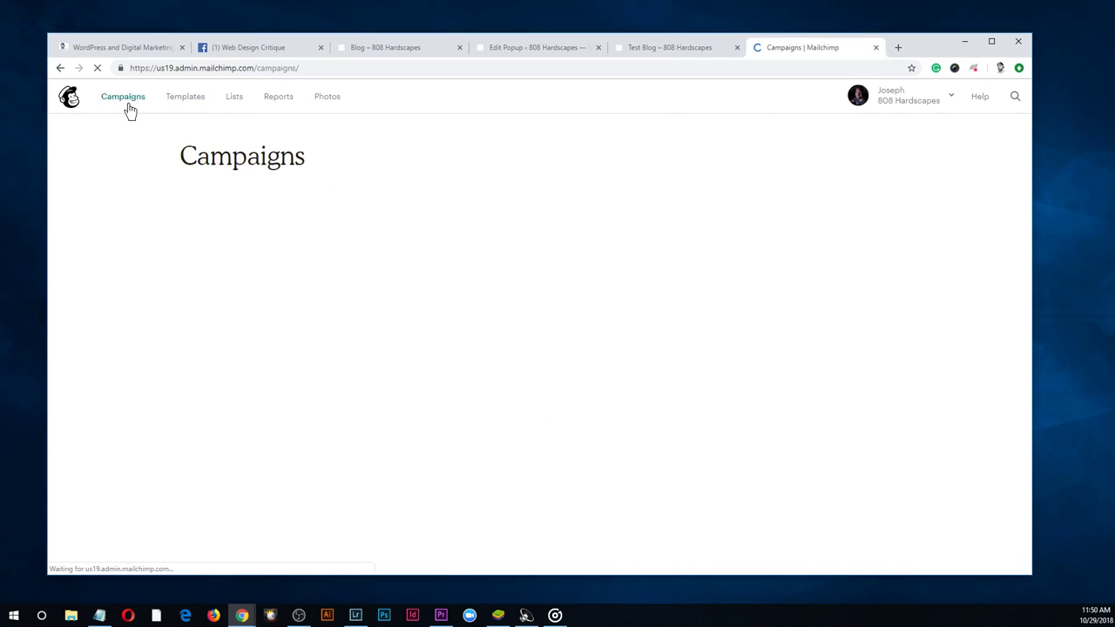
left_click(226, 107)
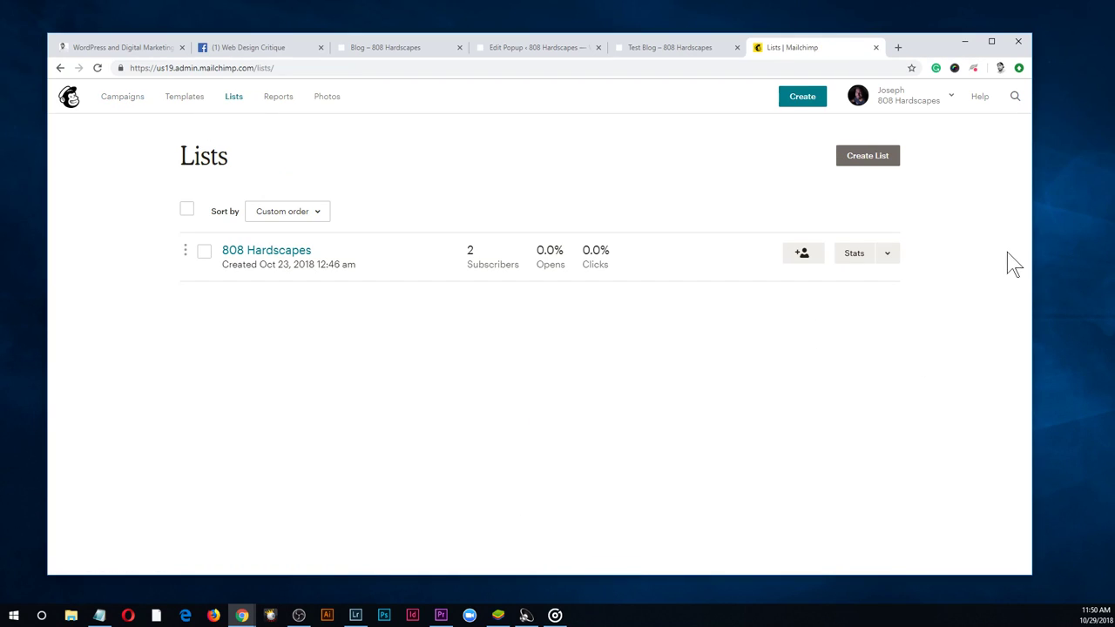
left_click(266, 252)
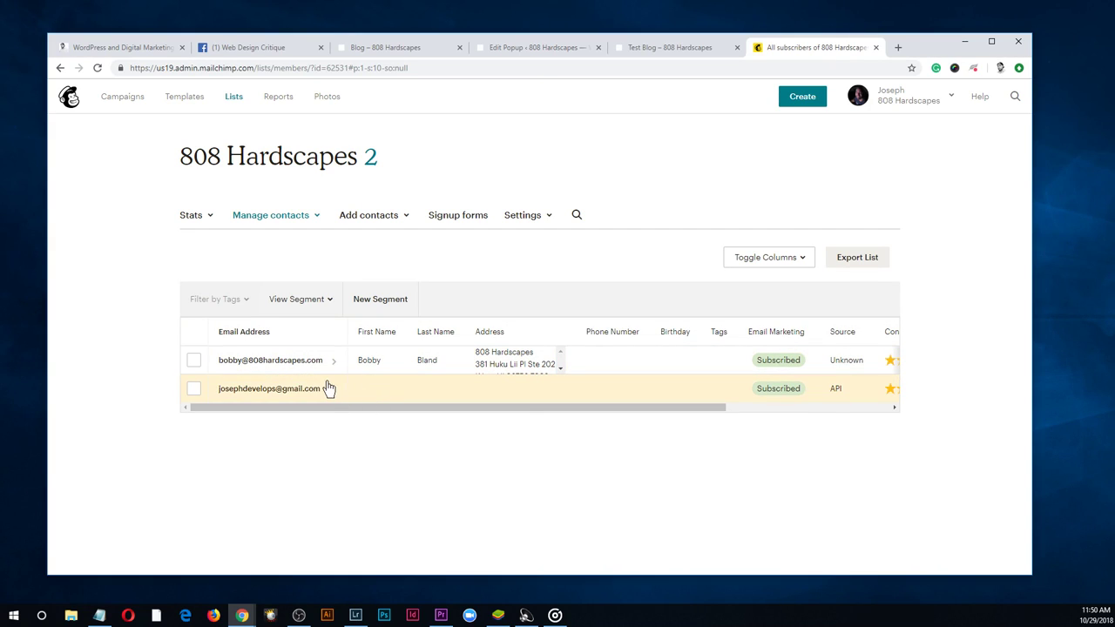
Load Gmail in the first browser tab
left_click(106, 48)
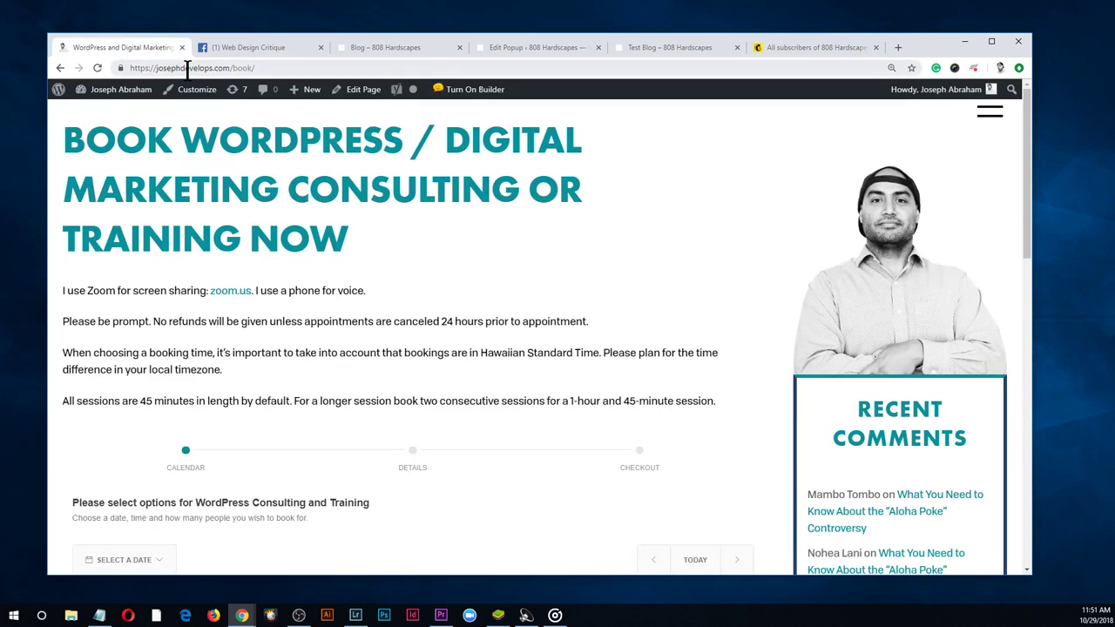
left_click(197, 69)
type("gmail.co")
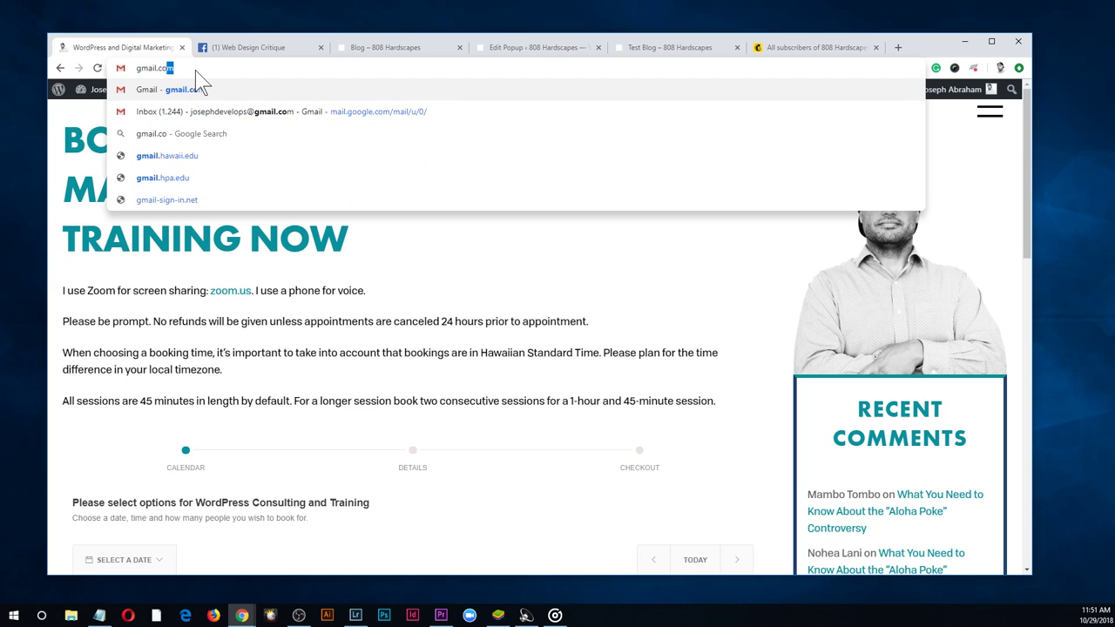
key("Return")
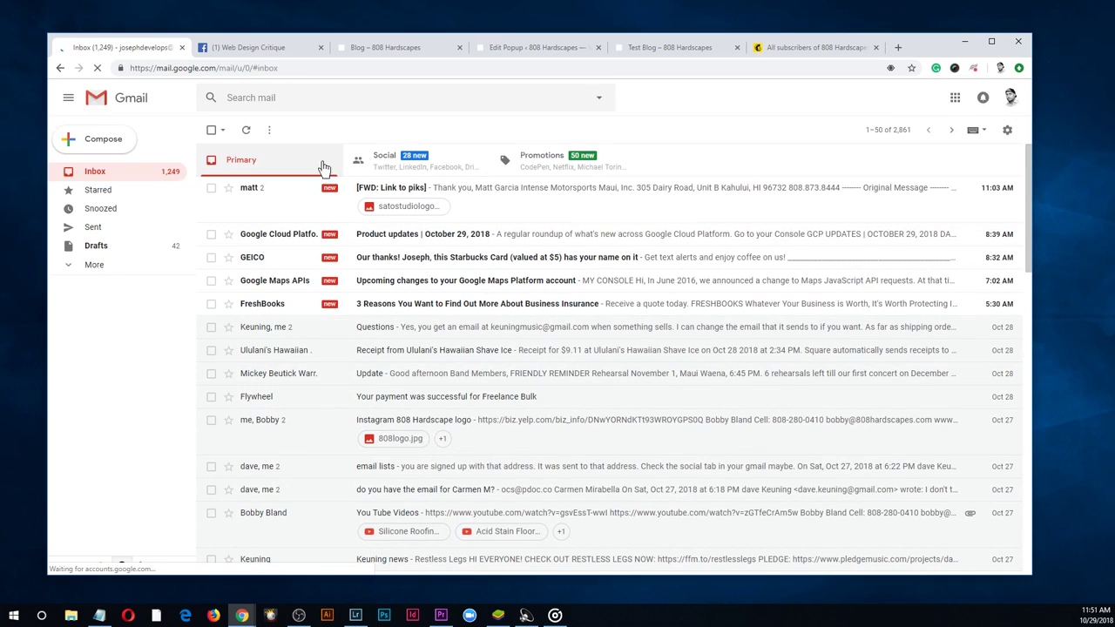
Sign in to the second Google account and close the leftover sign-in tab
left_click(1011, 99)
scroll(950, 253, "down", 2)
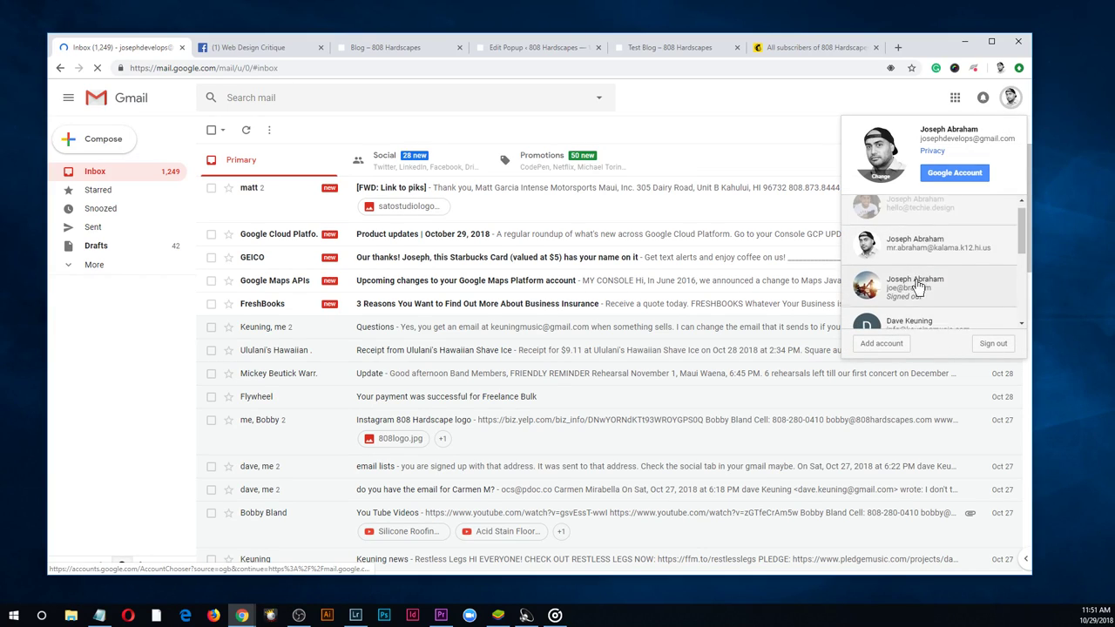
left_click(989, 242)
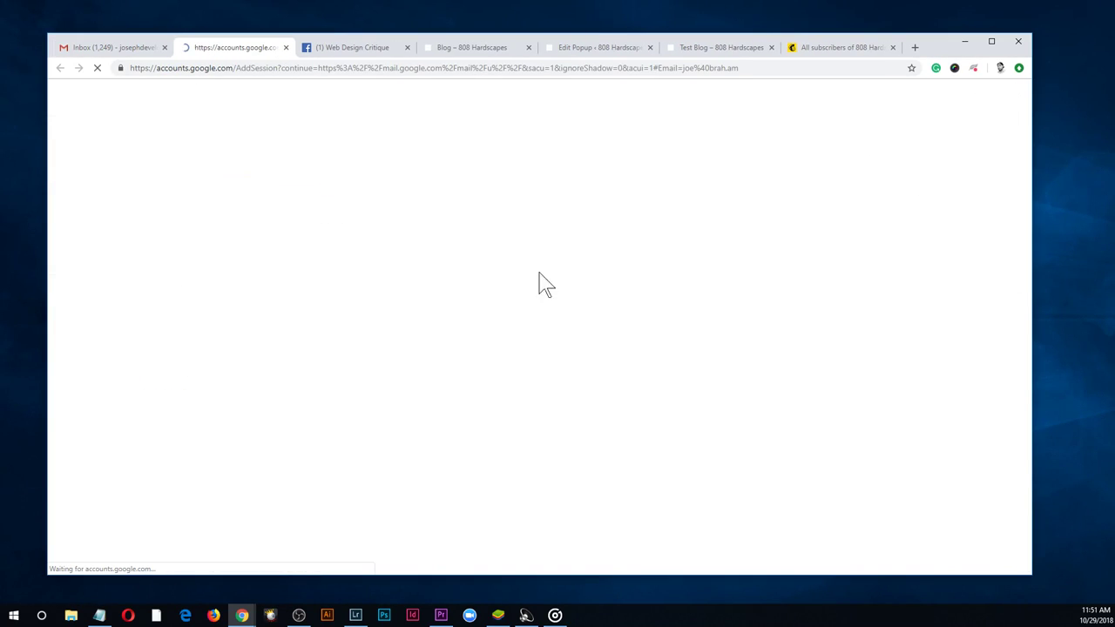
left_click(623, 366)
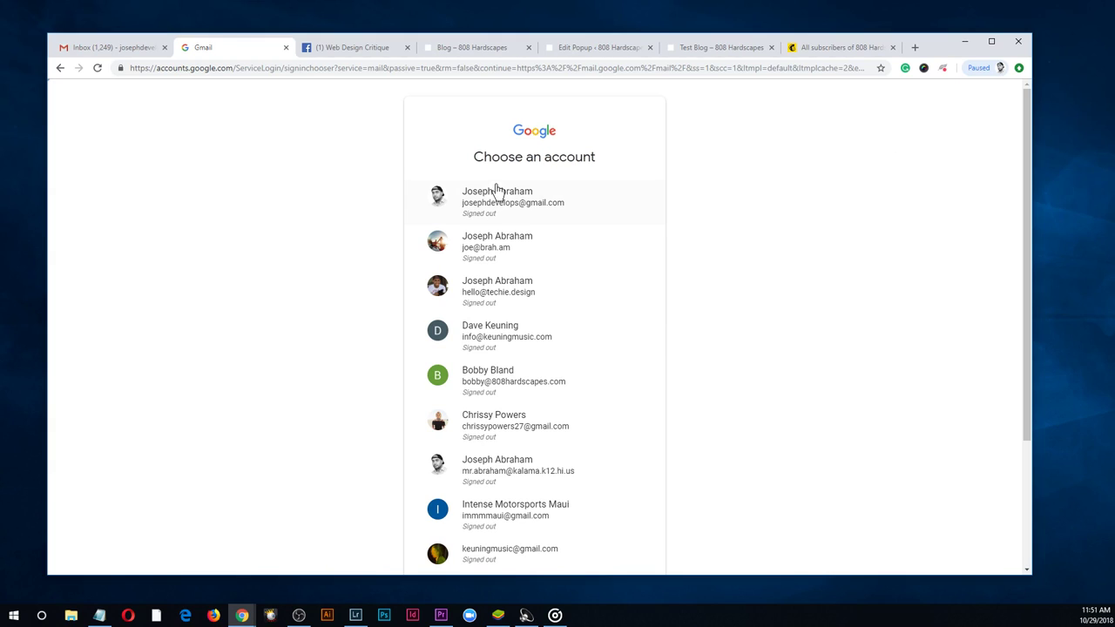
scroll(659, 256, "down", 2)
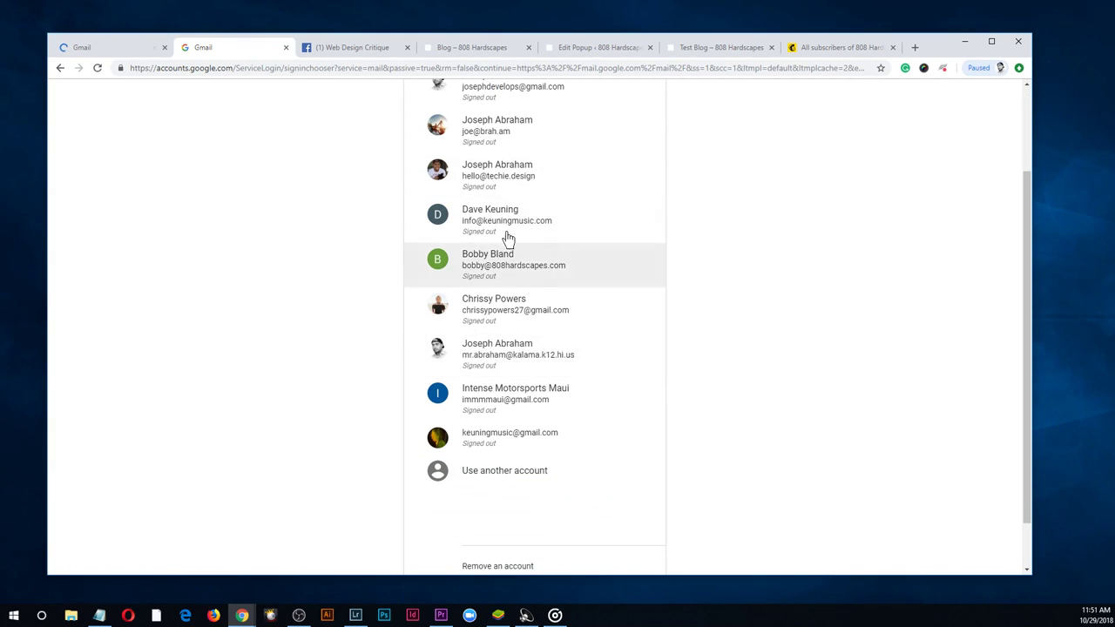
left_click_drag(510, 185, 779, 239)
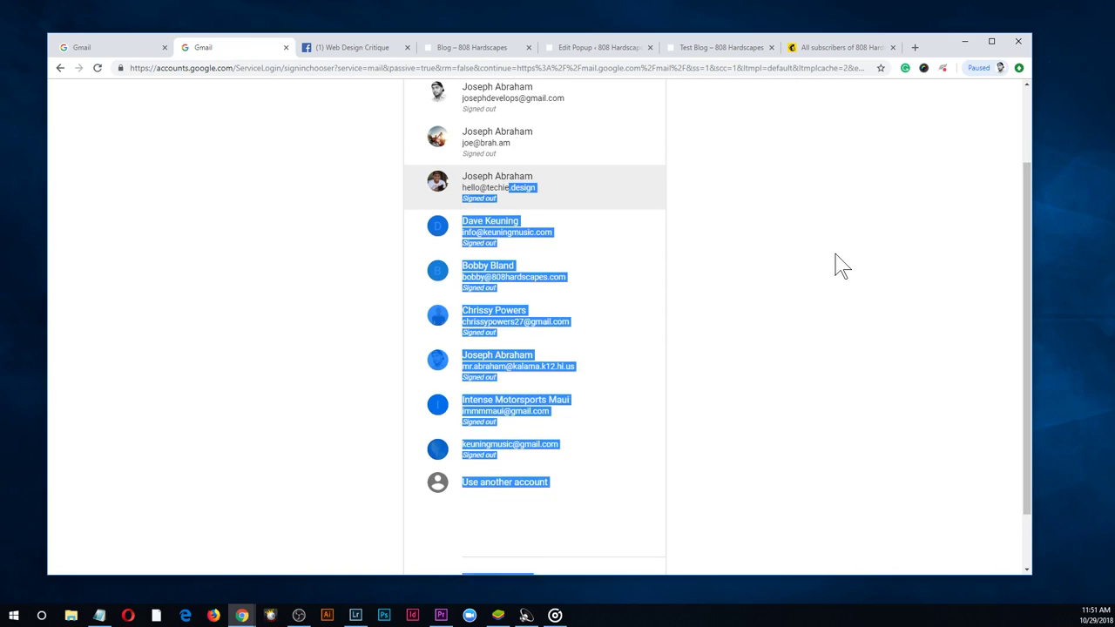
scroll(839, 267, "up", 2)
left_click(528, 225)
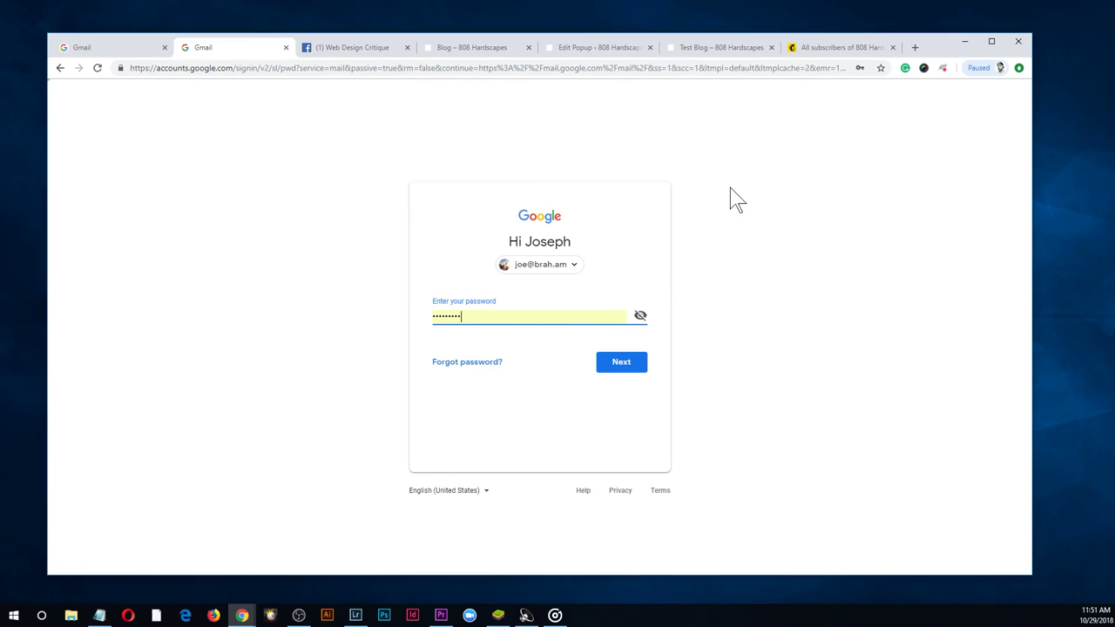
left_click(624, 366)
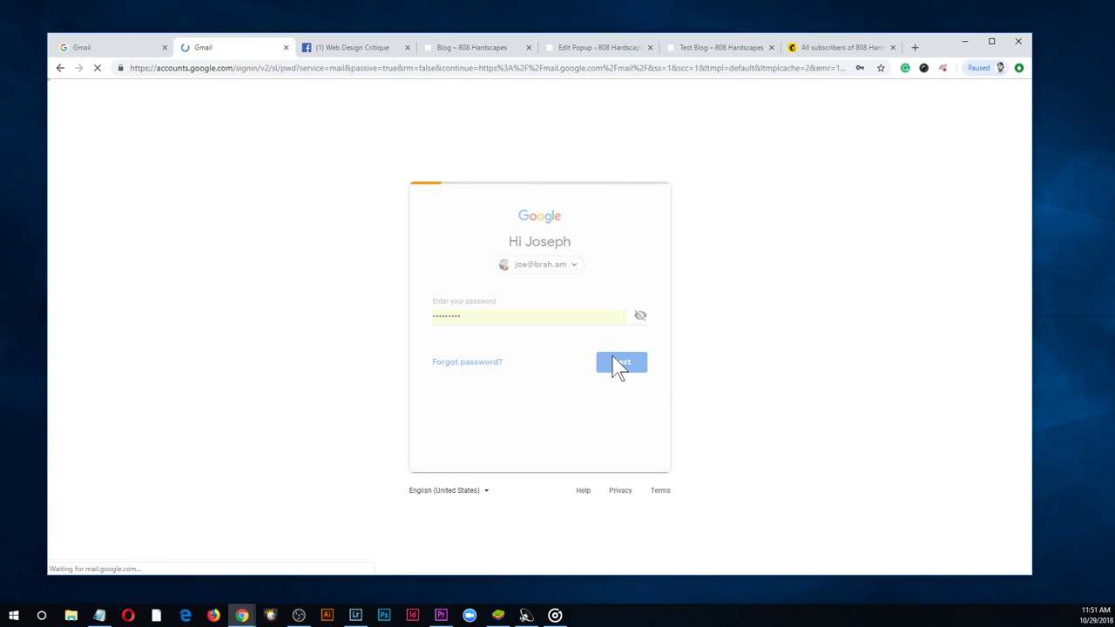
left_click(116, 49)
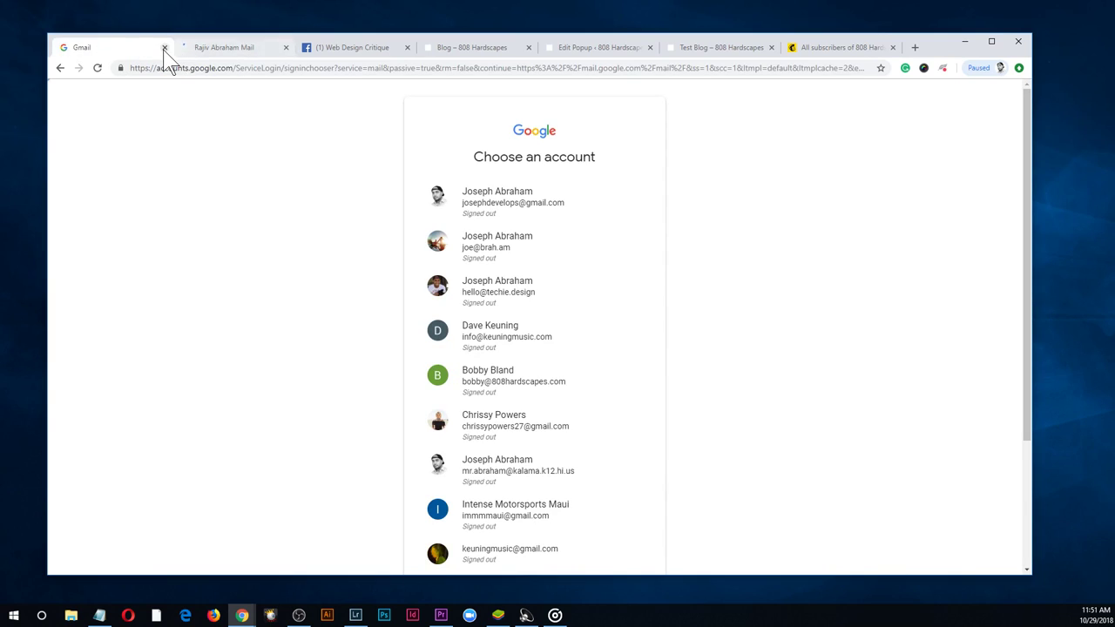
left_click(164, 48)
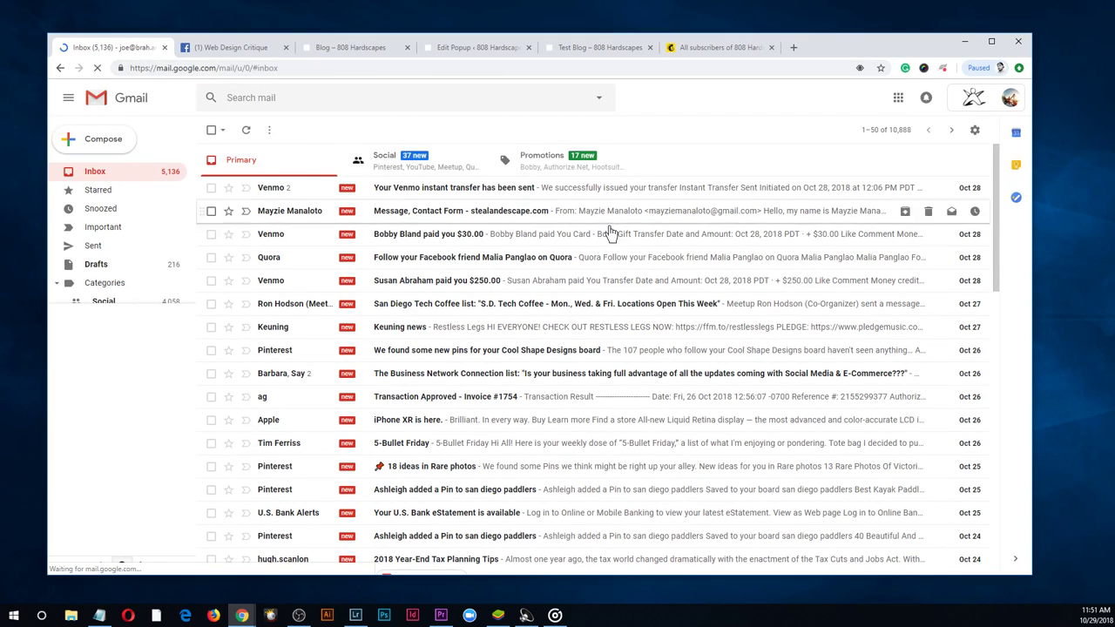
In Promotions, open the 808 Hardscapes: Please Confirm Subscription email and click its confirm link
left_click(595, 165)
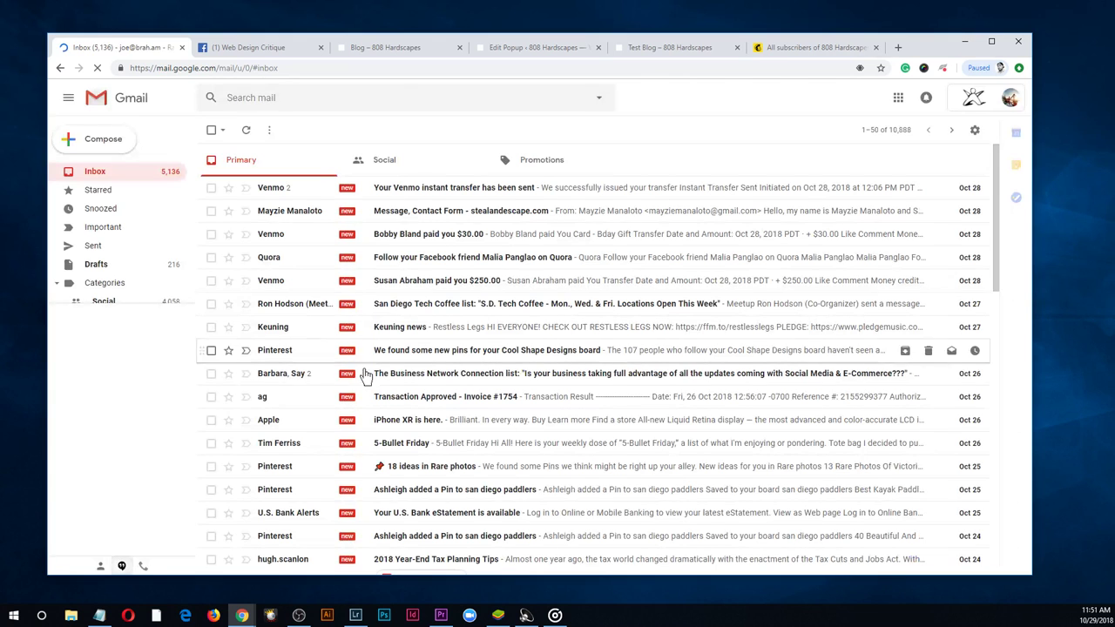
left_click(534, 158)
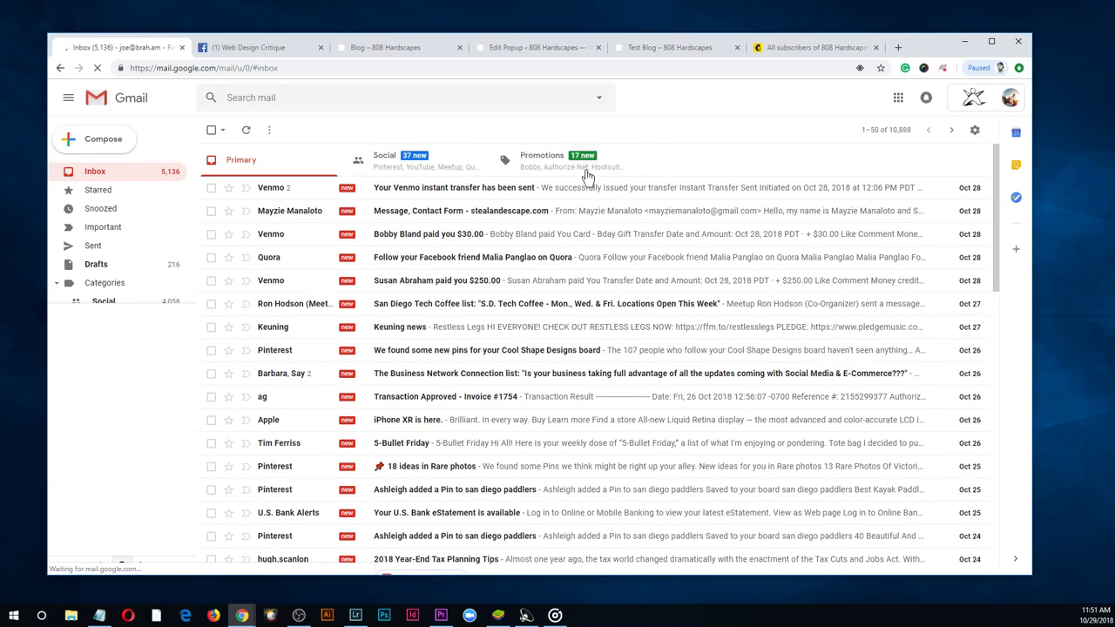
left_click(571, 173)
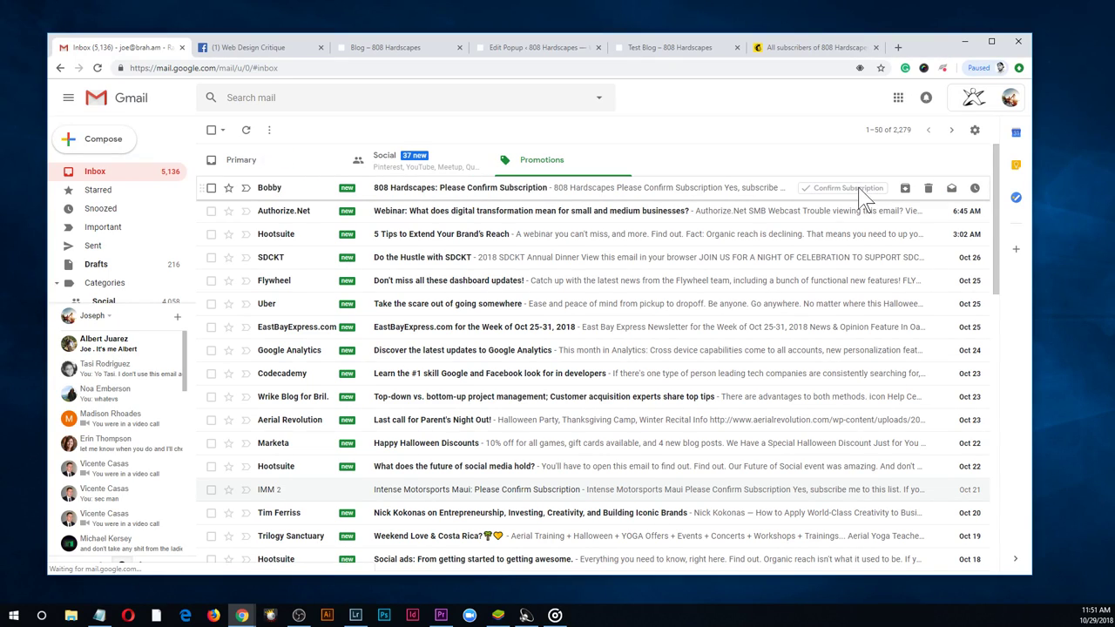
left_click(645, 191)
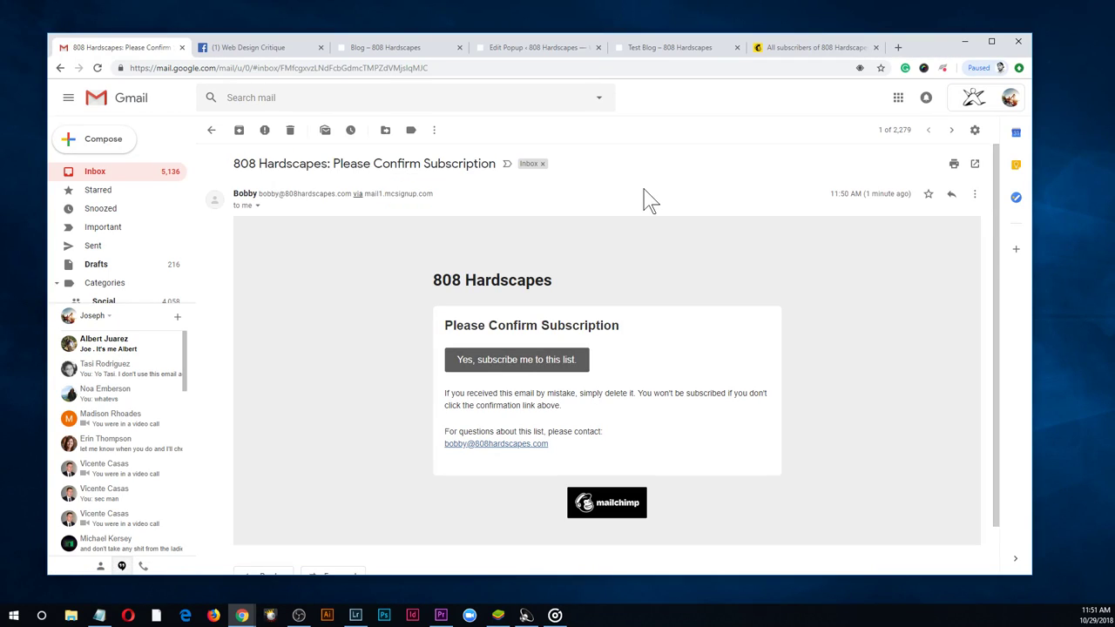
left_click(520, 360)
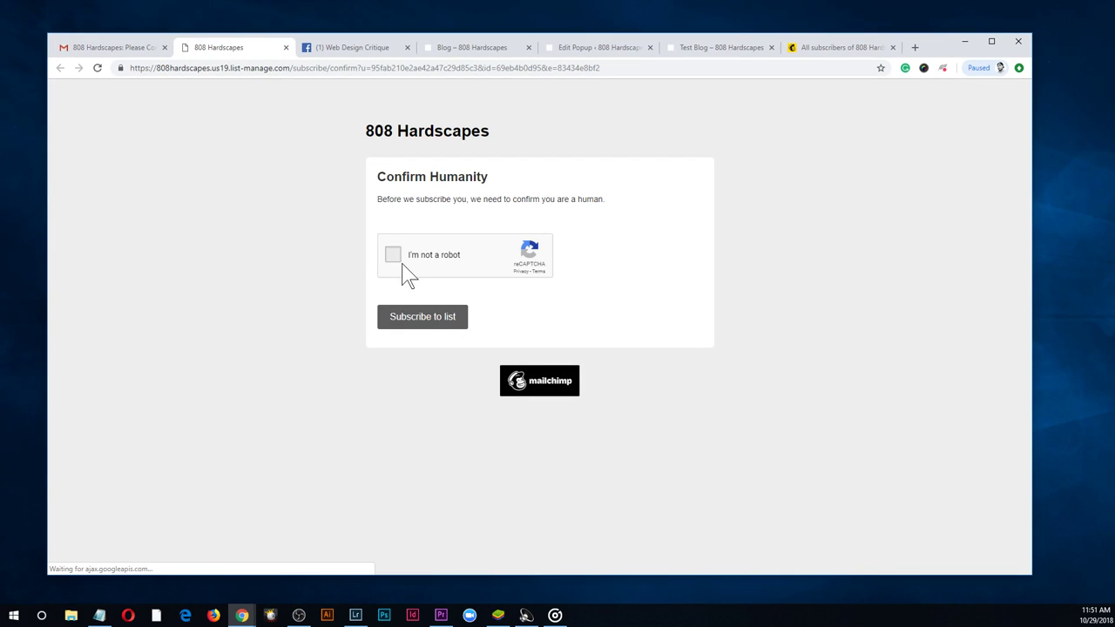
Solve the reCAPTCHA store-front challenges, confirm the subscription, and return to Mailchimp's subscribers
left_click(428, 318)
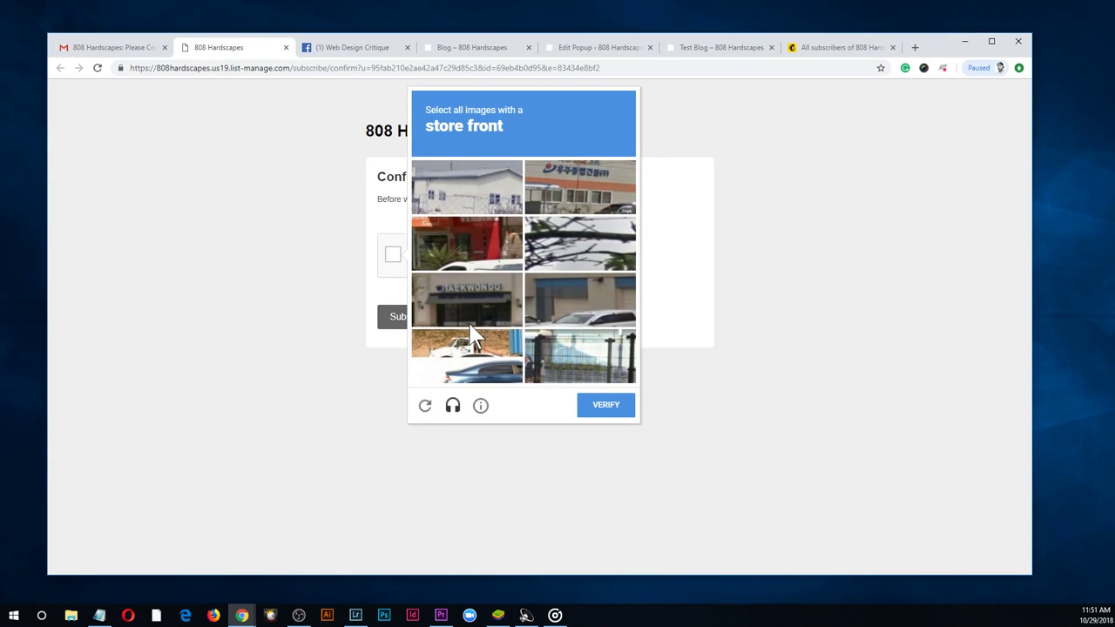
left_click(594, 185)
left_click(489, 303)
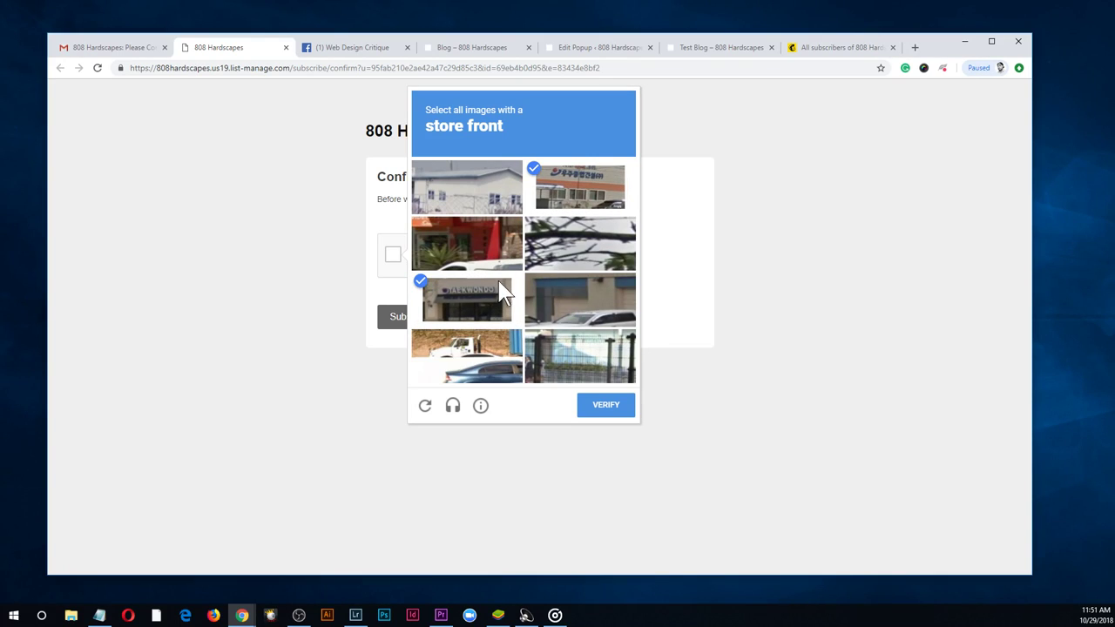
left_click(602, 406)
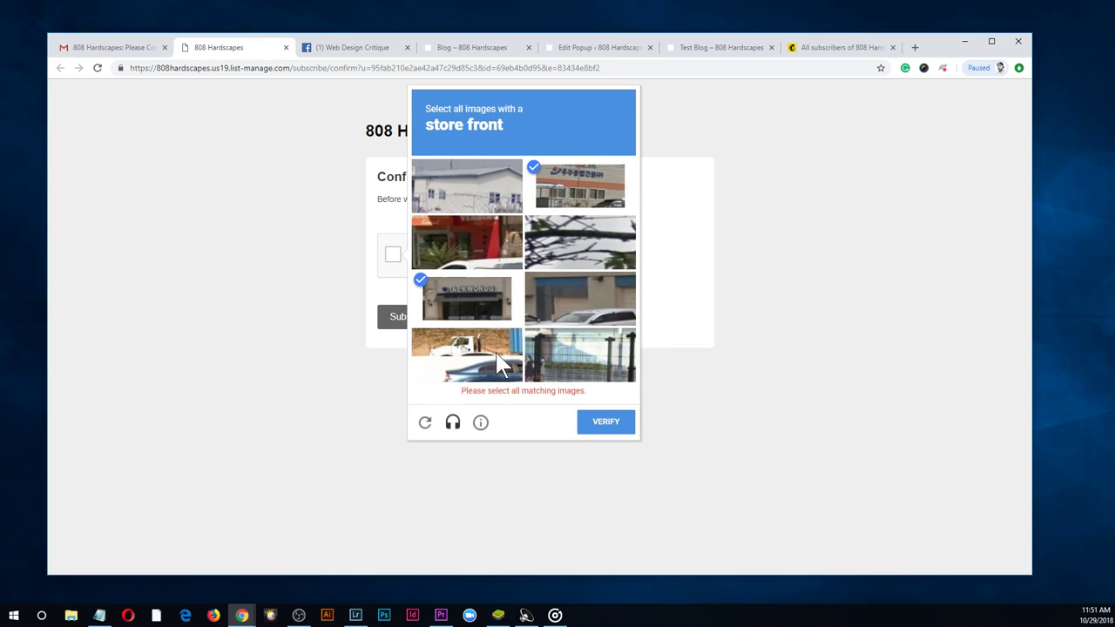
left_click(578, 314)
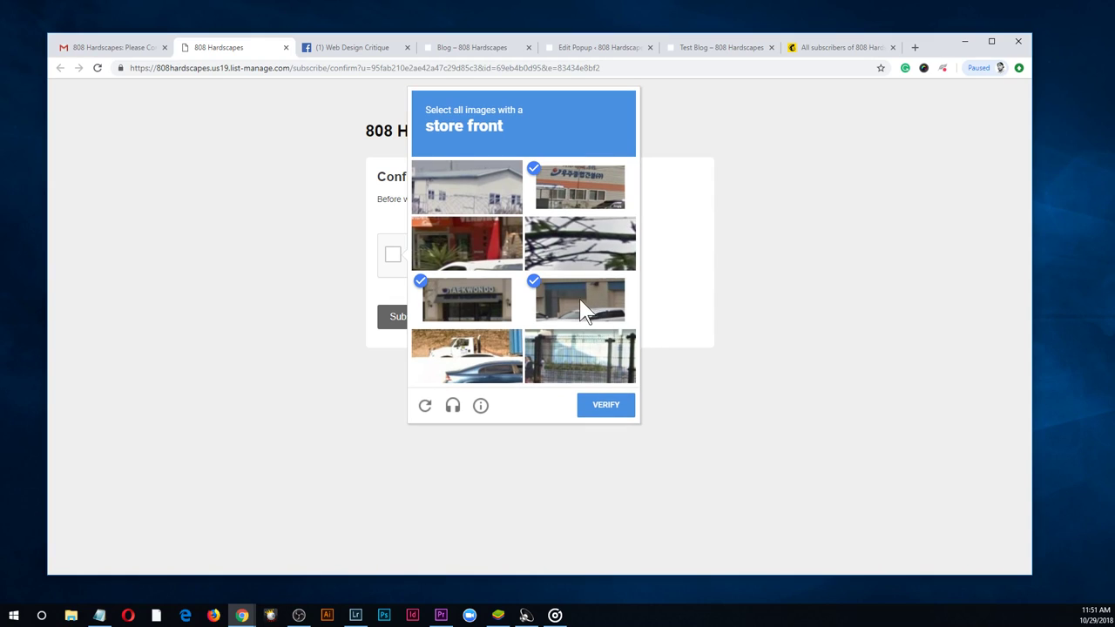
left_click(582, 311)
left_click(435, 237)
left_click(608, 405)
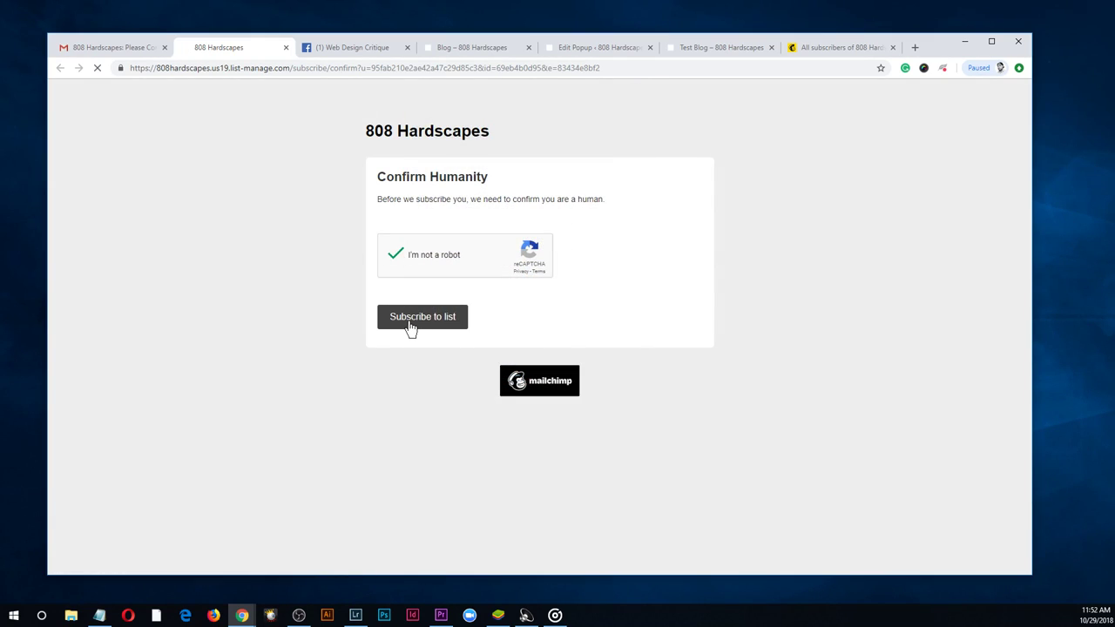
left_click(411, 322)
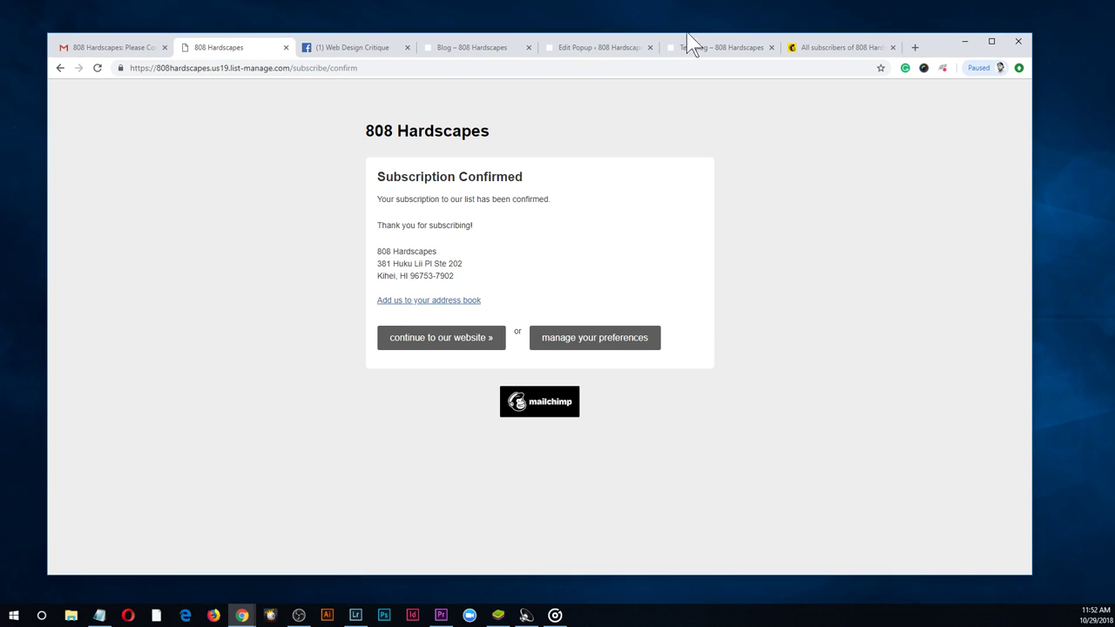
left_click(841, 47)
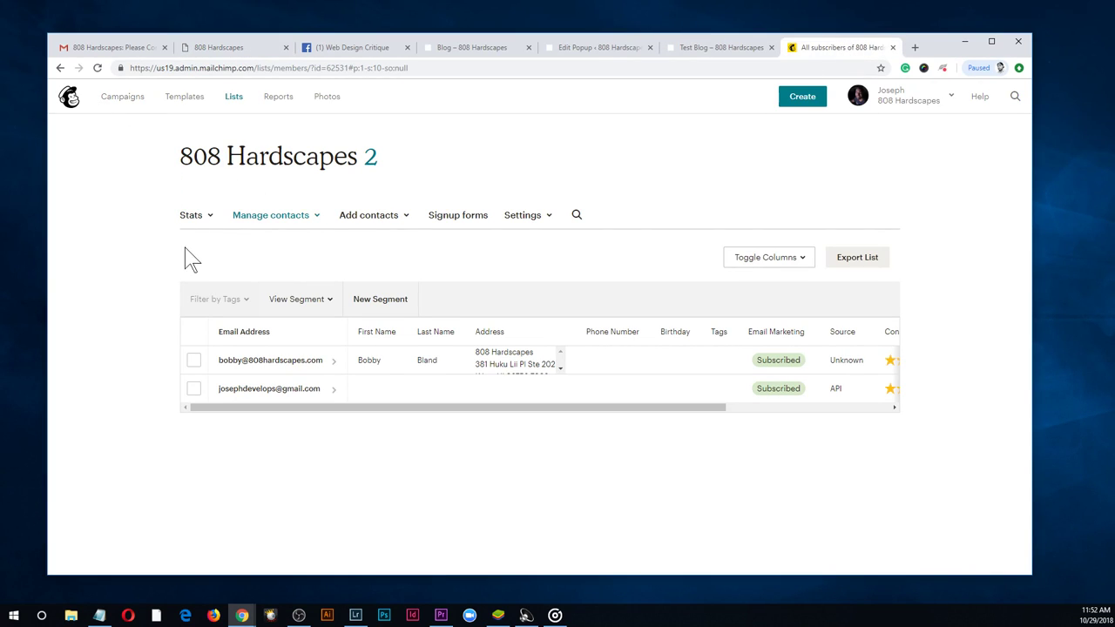
Reload the 808 Hardscapes subscribers to see the third contact, then view the Test Blog popup's success message
left_click(97, 68)
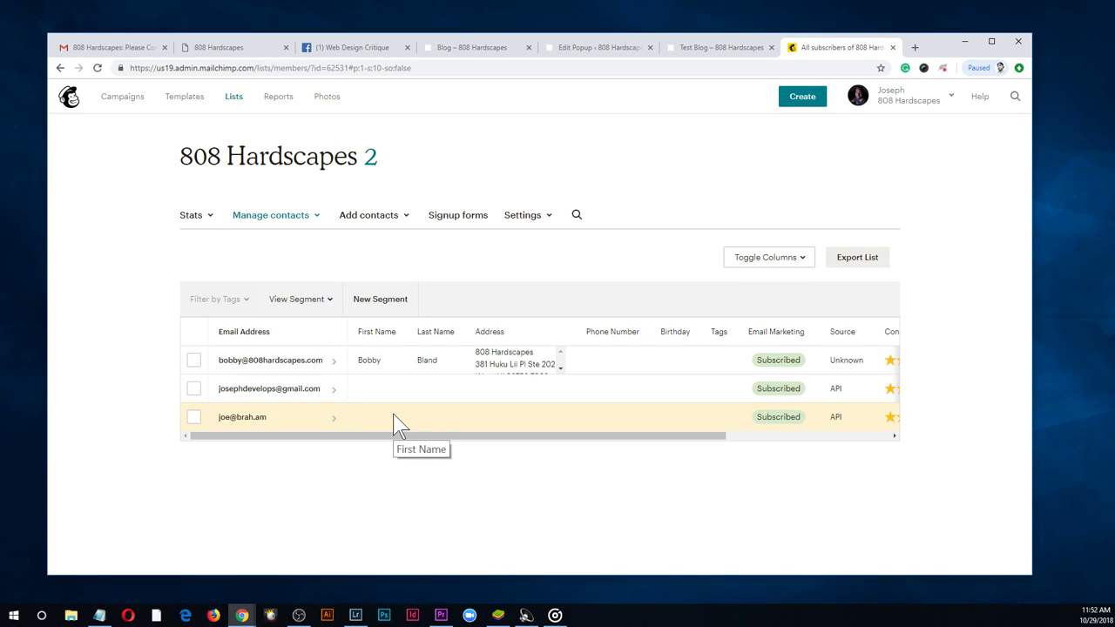
left_click(711, 51)
left_click_drag(1024, 146, 1046, 409)
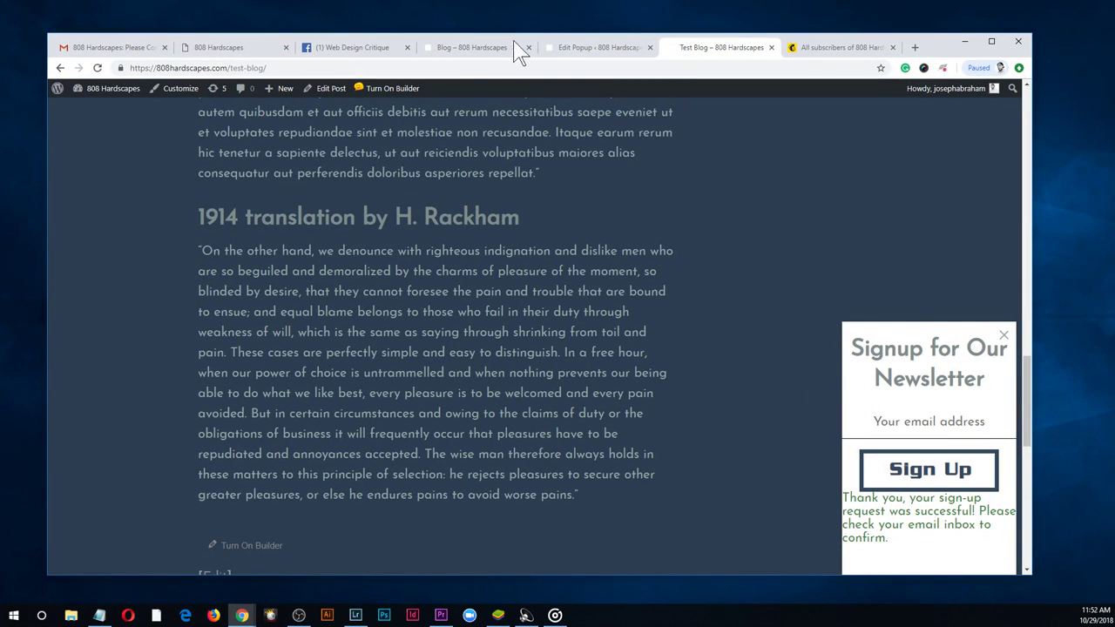
Delete the leftover <blockquote> tag from the popup's content
left_click(607, 49)
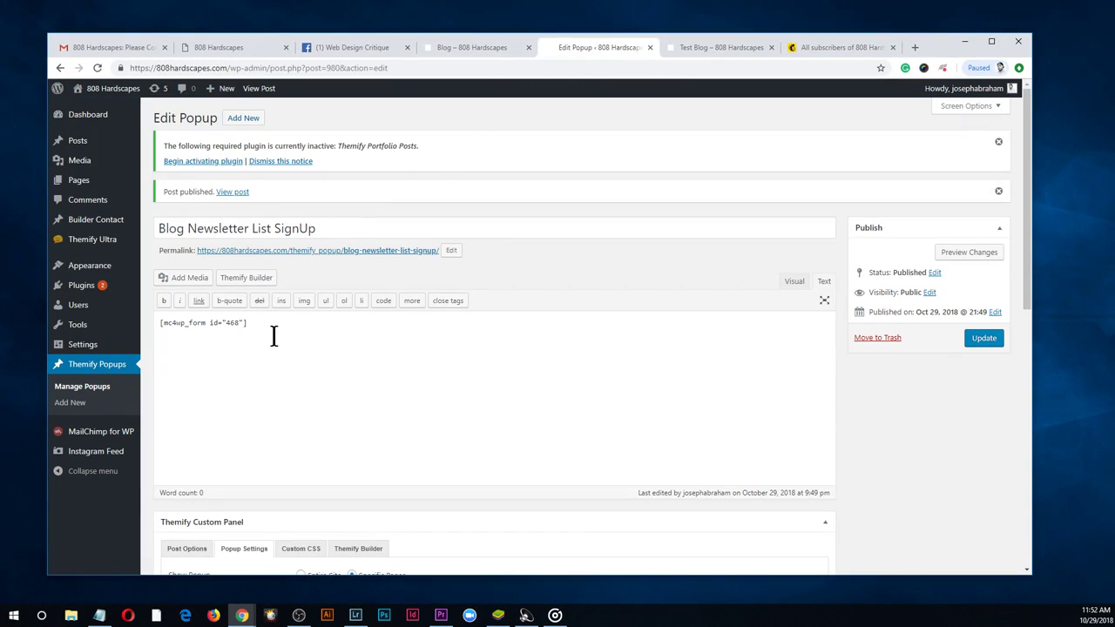
scroll(594, 315, "down", 1)
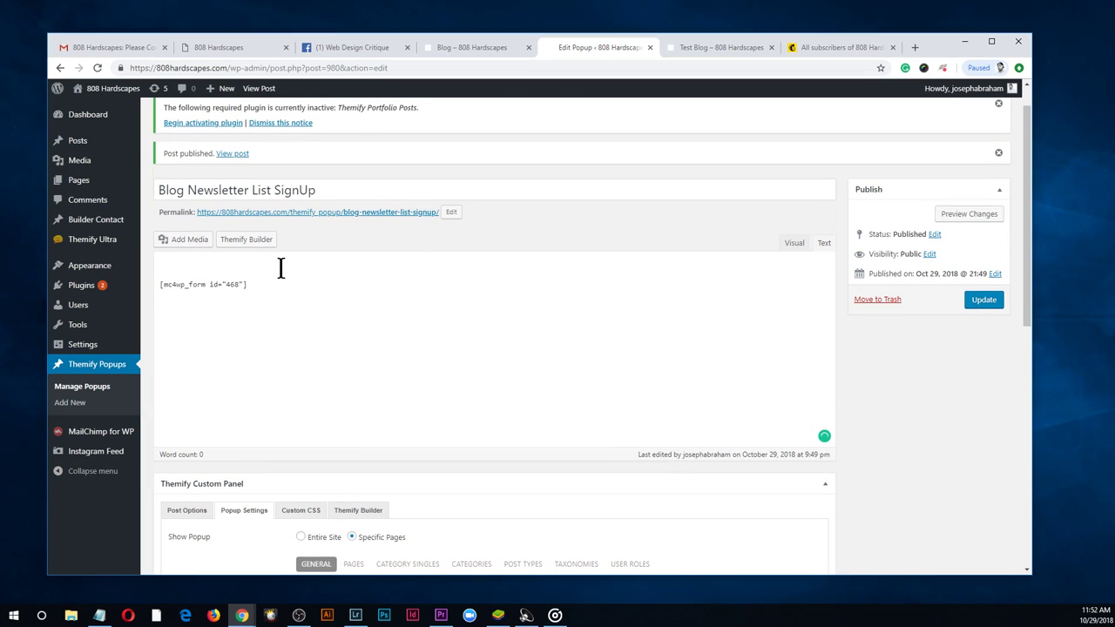
left_click(224, 263)
left_click_drag(246, 306, 124, 305)
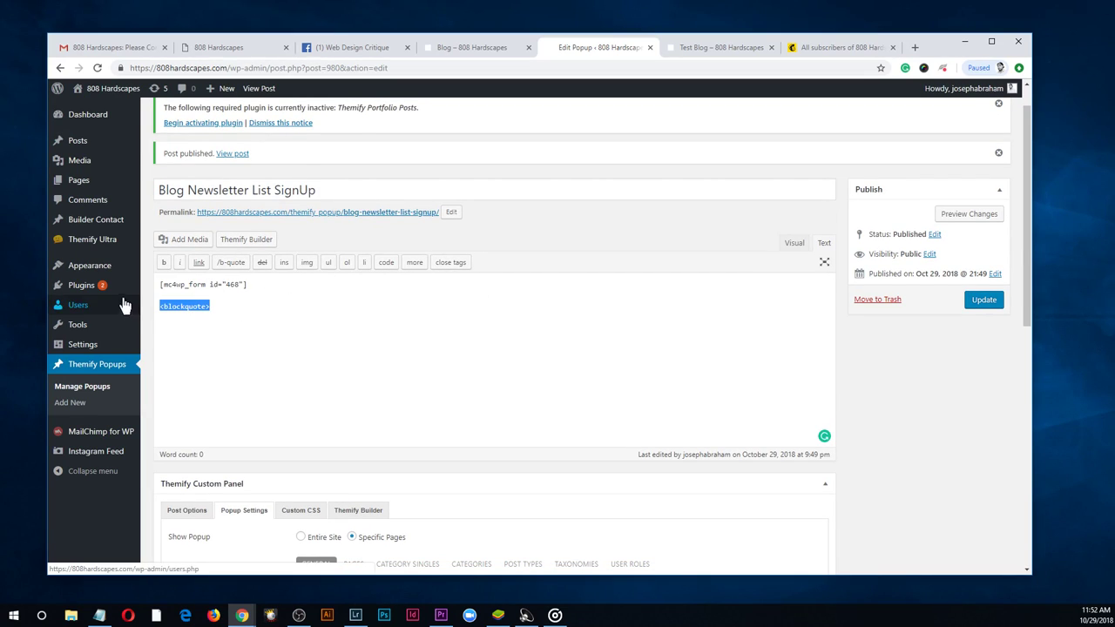
key("BackSpace")
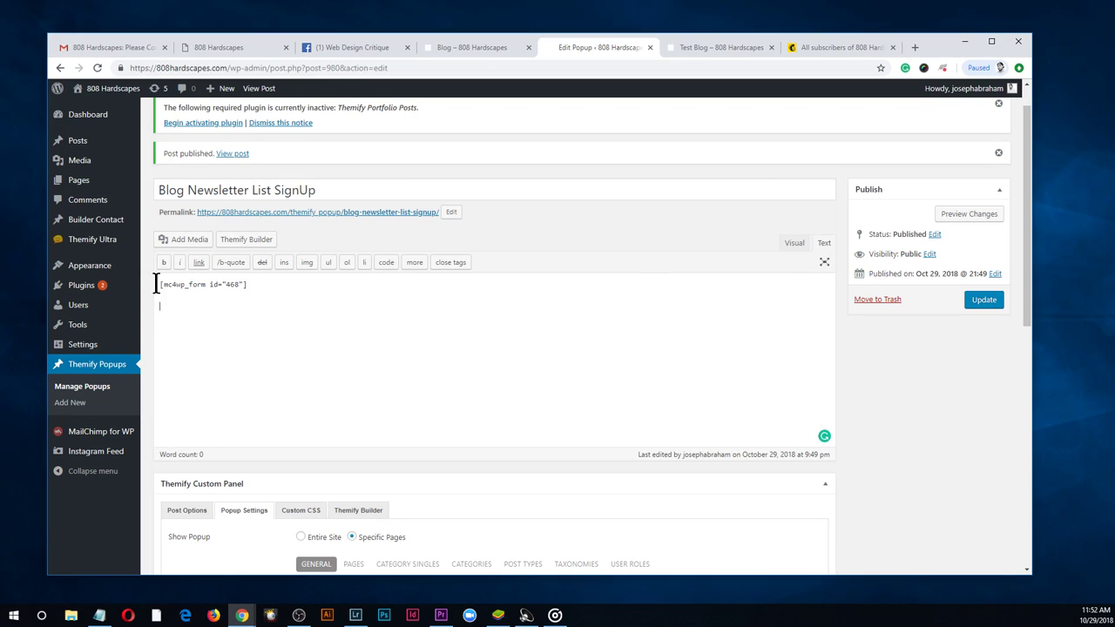
Begin the wrapper markup around the [mc4wp_form id="468"] shortcode
type("<")
type("p>")
scroll(968, 366, "down", 4)
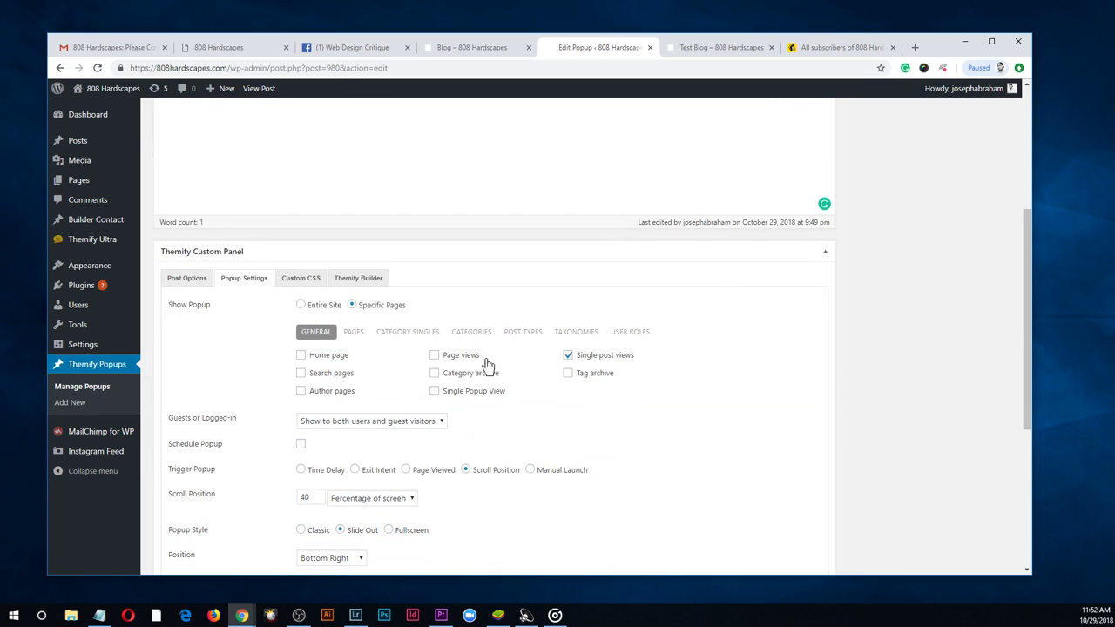
left_click(366, 279)
scroll(462, 392, "up", 3)
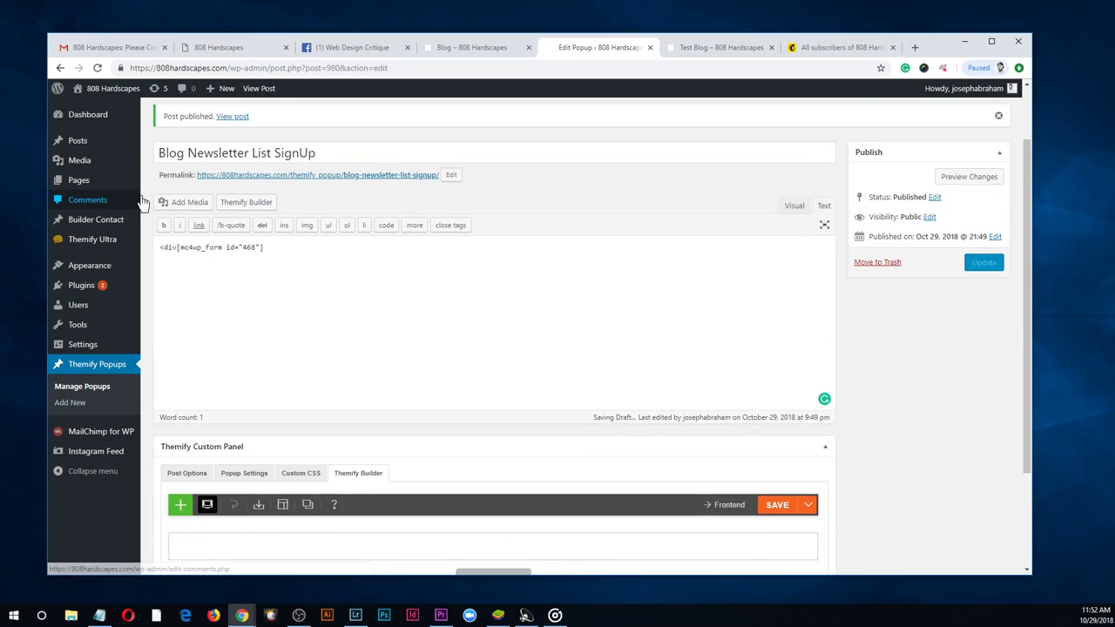
scroll(162, 154, "down", 2)
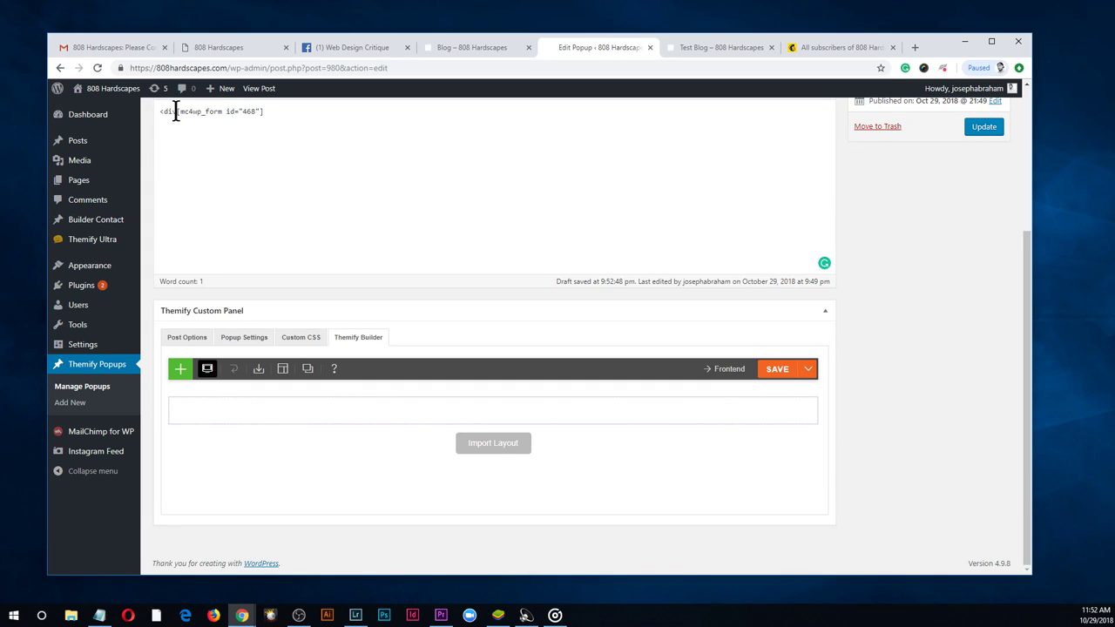
scroll(323, 244, "up", 2)
Give the wrapper style="padding:36px!important" and update the popup
type("s")
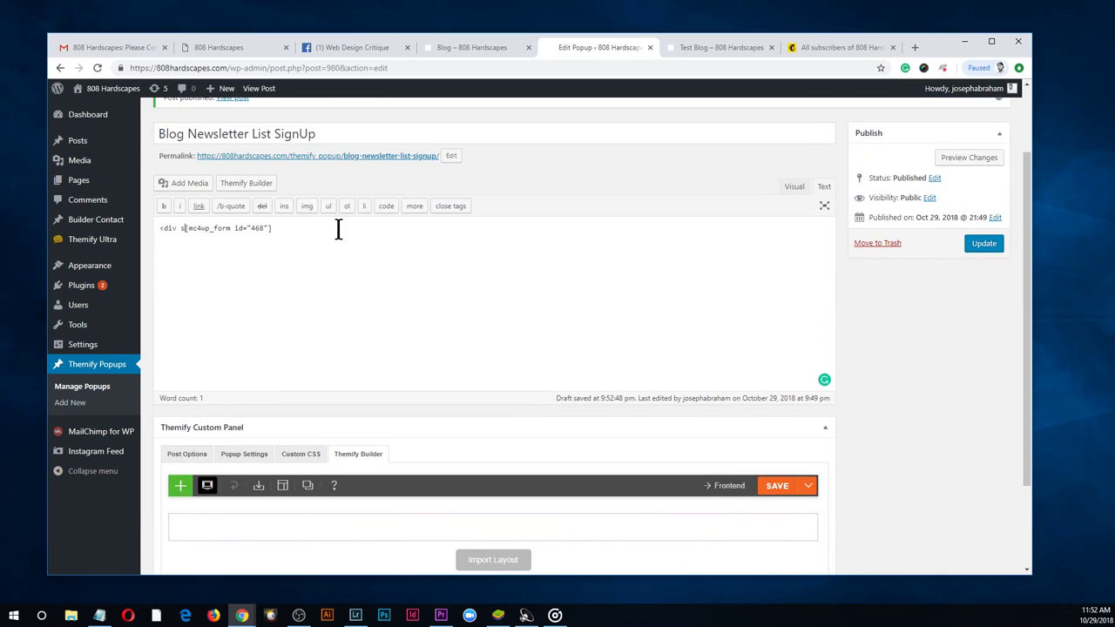
type("tyle=")
key("Return")
key("BackSpace")
type("\"padding:")
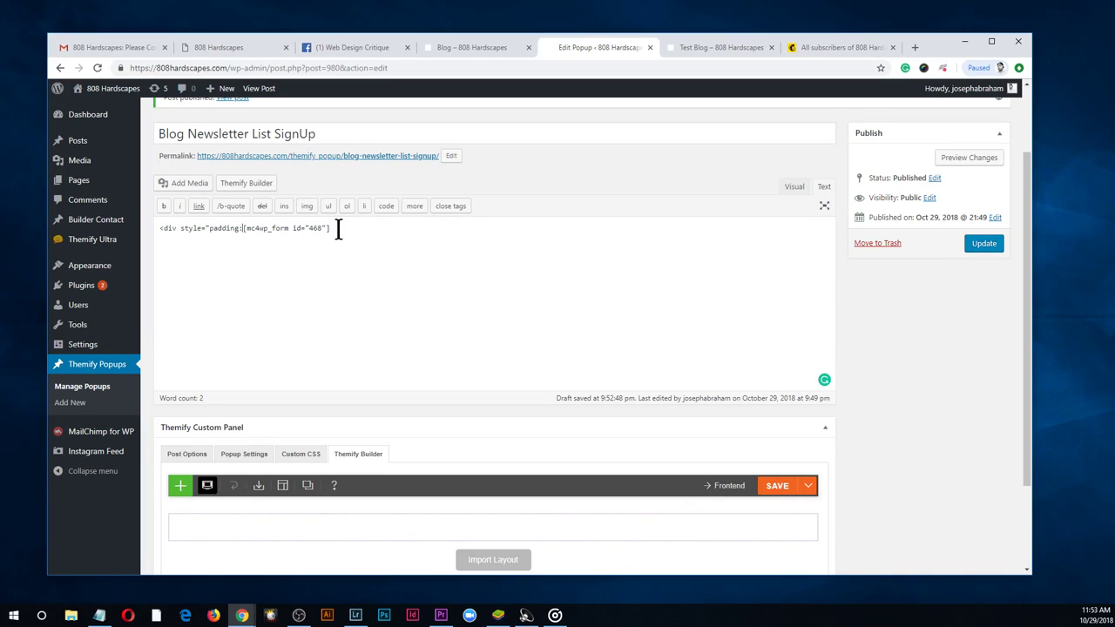
type("36p")
type("x!imporatnt")
key("BackSpace")
key("BackSpace")
key("BackSpace")
key("BackSpace")
type("tant")
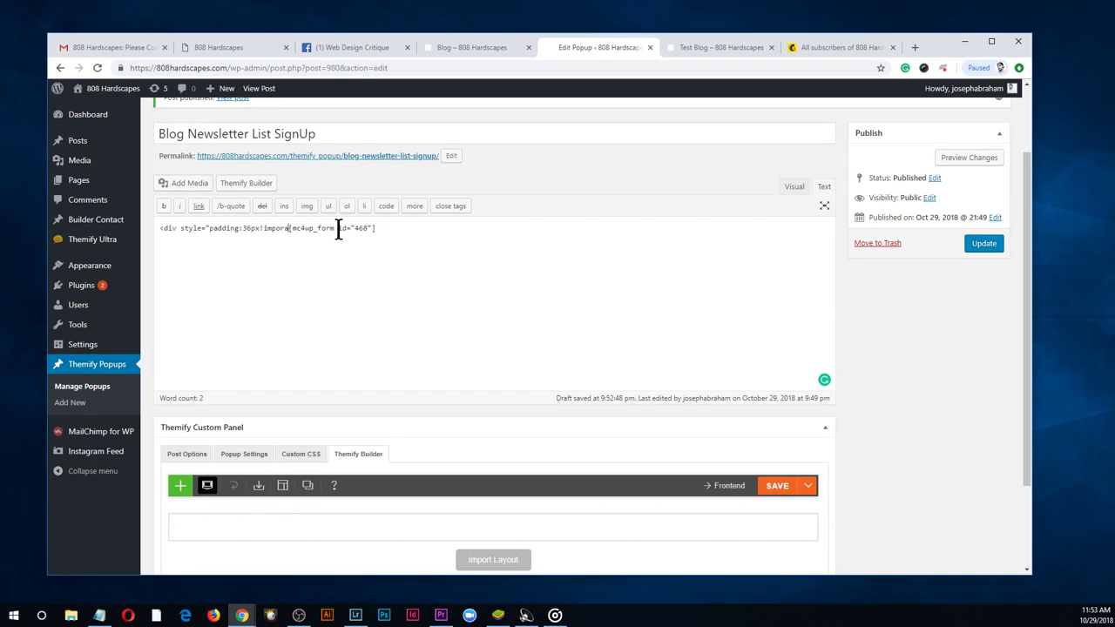
type("\">")
left_click(984, 243)
Reload the Test Blog post fresh and scroll down to trigger the newsletter slide-out
left_click(713, 48)
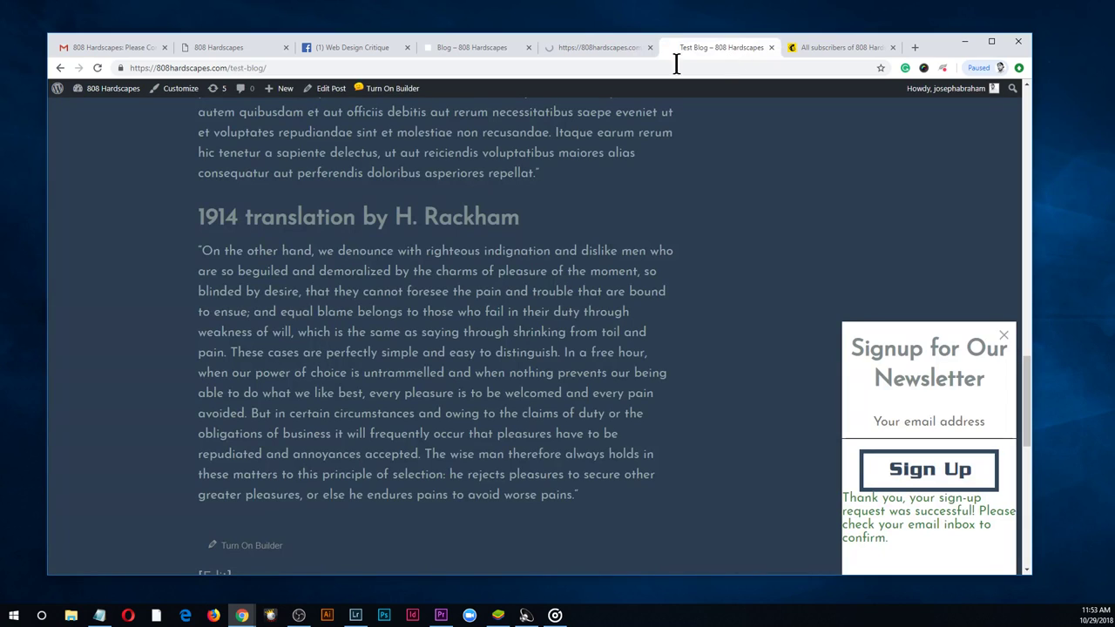
left_click(97, 68)
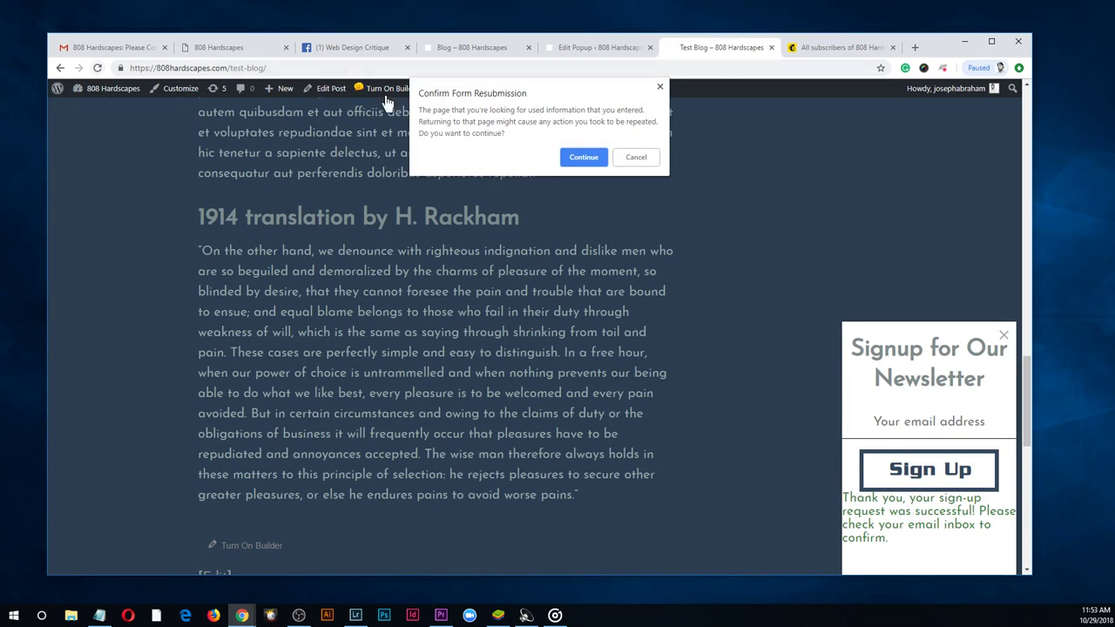
left_click(634, 158)
left_click(270, 70)
key("Return")
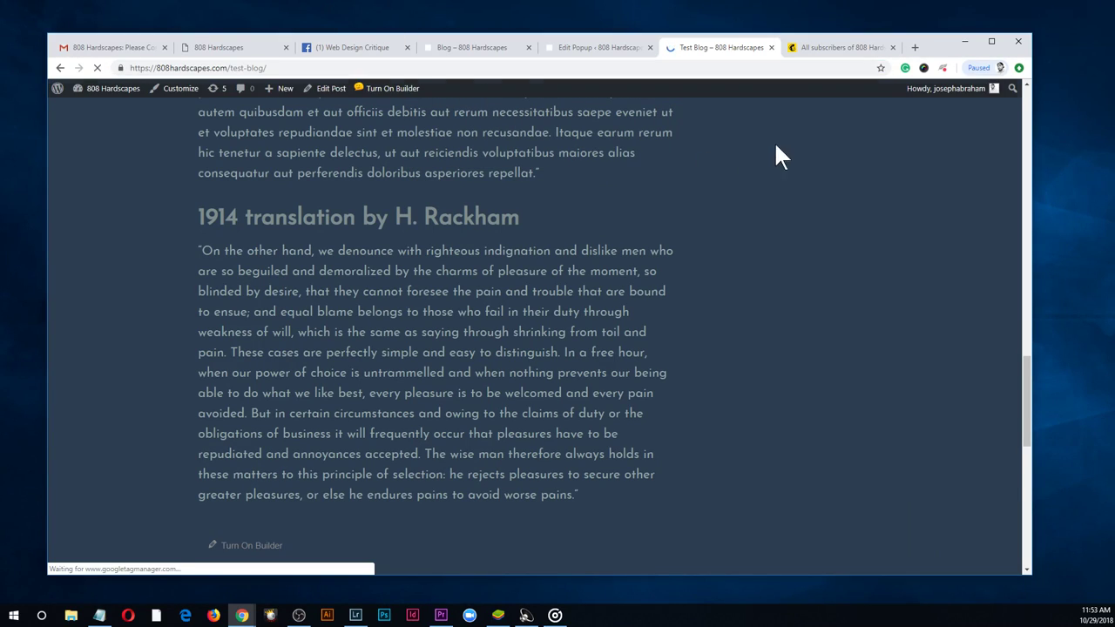
left_click_drag(1027, 387, 1016, 523)
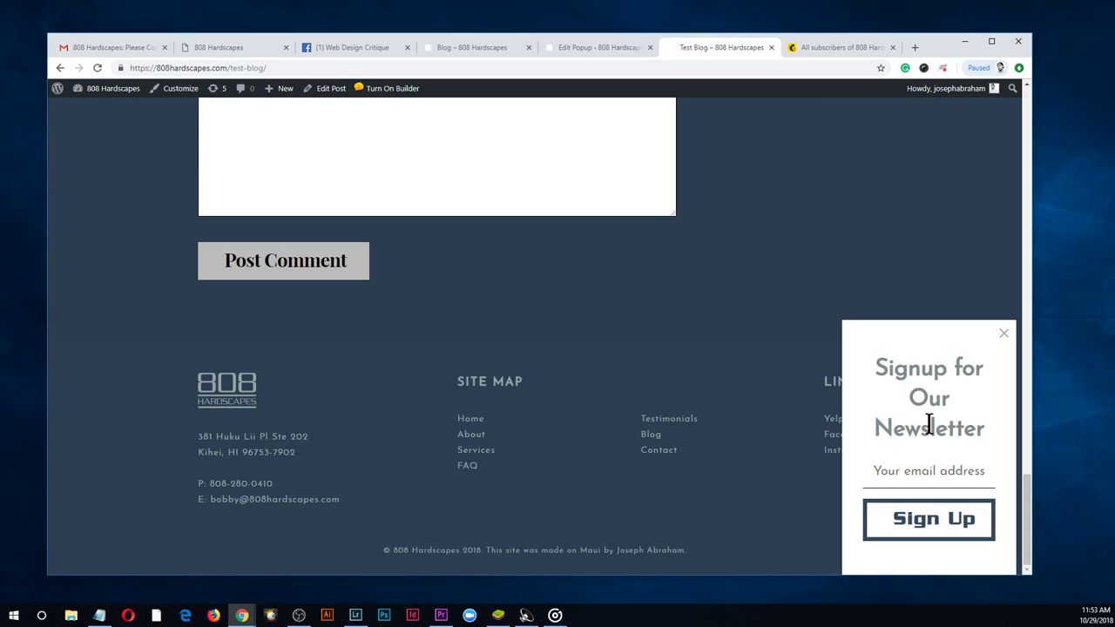
Inspect the padded Signup for Our Newsletter popup, then close it
left_click_drag(977, 428, 869, 362)
left_click(941, 477)
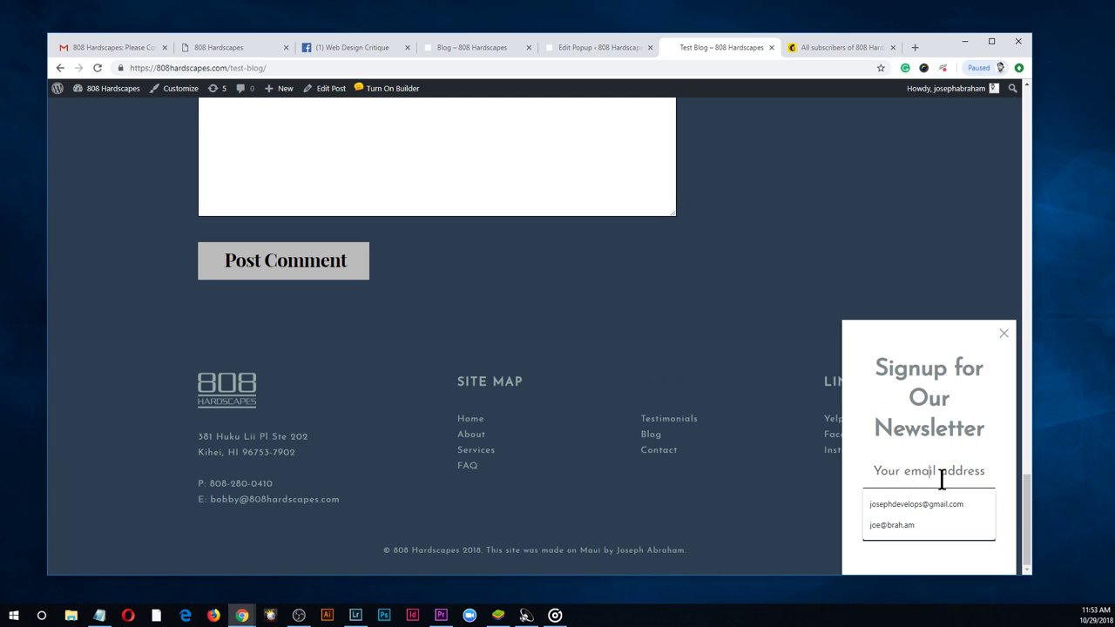
left_click(964, 461)
left_click_drag(995, 440, 870, 362)
left_click(952, 429)
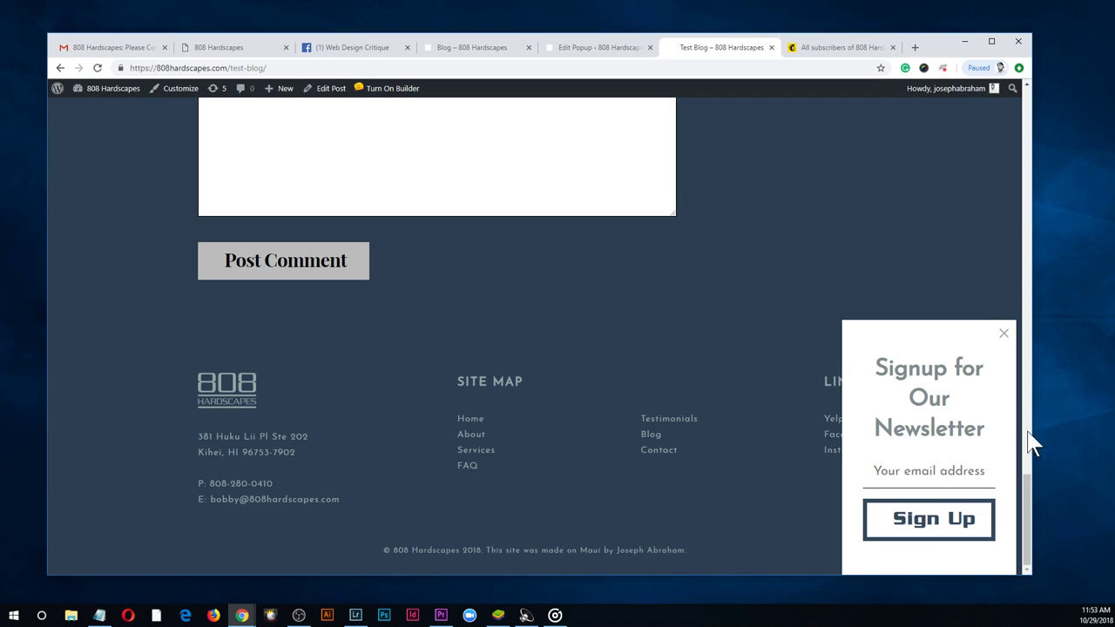
left_click(1003, 333)
Scroll back through the post and bring up the Web Design Critique Facebook group page
left_click_drag(1028, 490, 1006, 87)
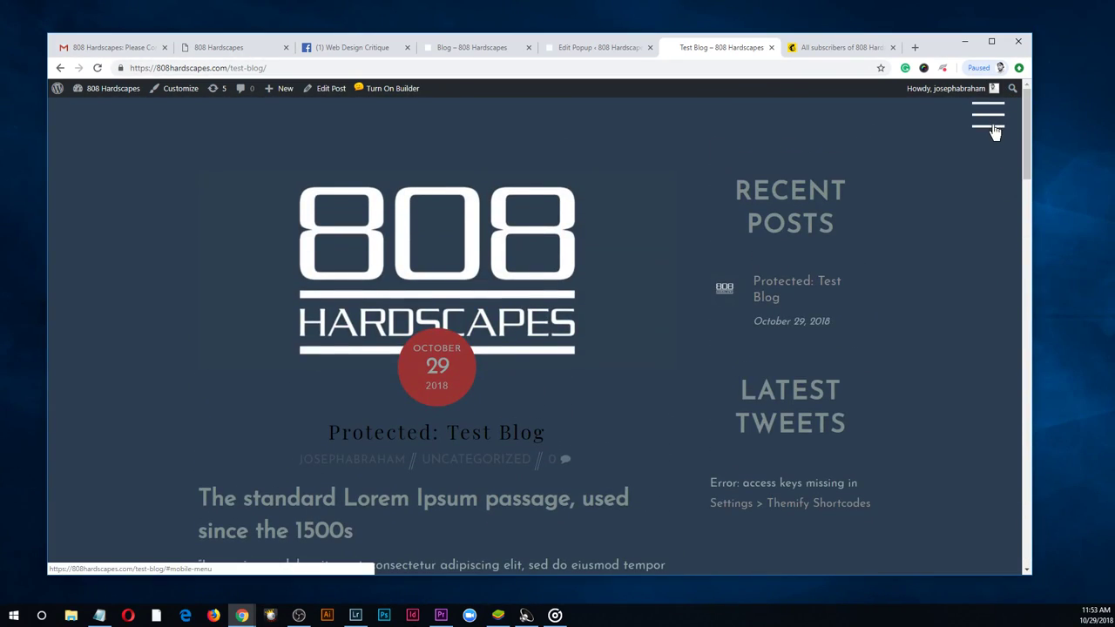
left_click_drag(1030, 147, 1033, 572)
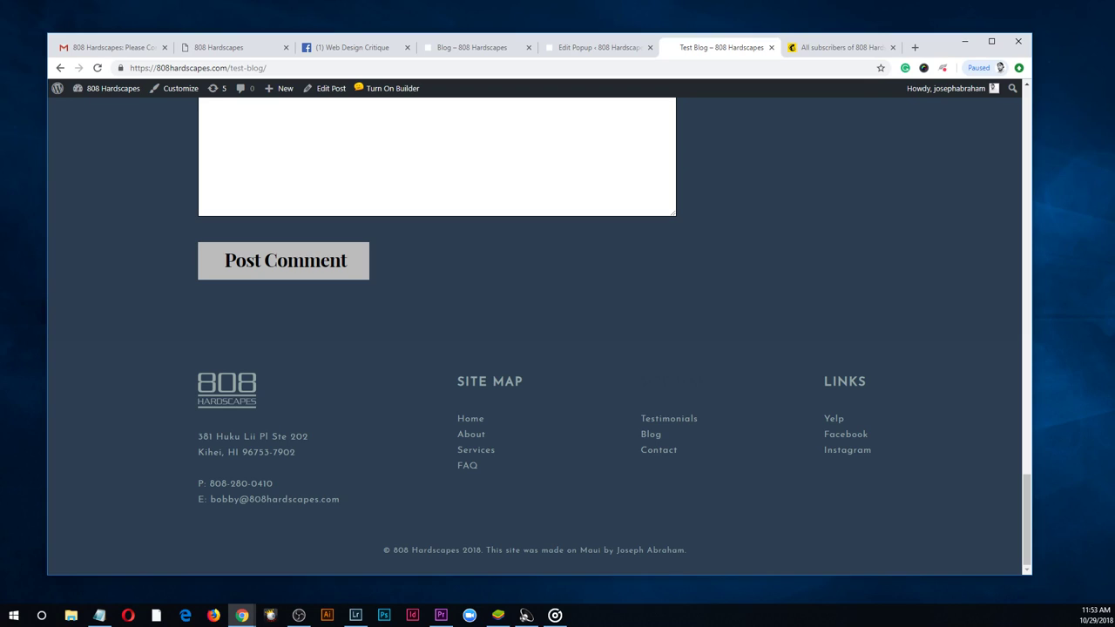
left_click(298, 616)
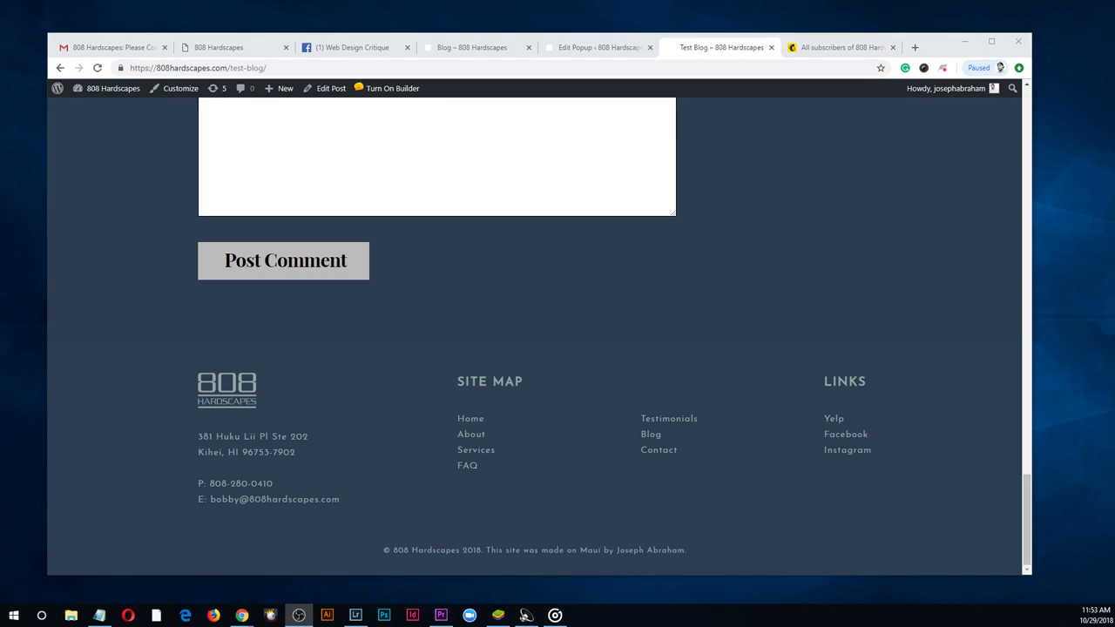
key("alt+Tab")
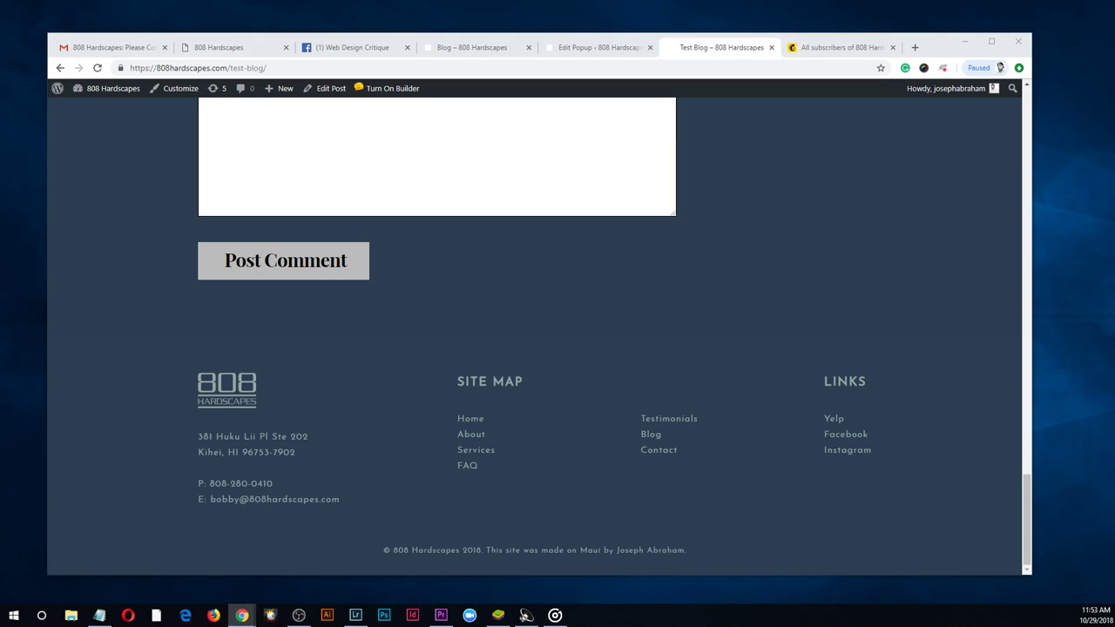
scroll(671, 283, "up", 4)
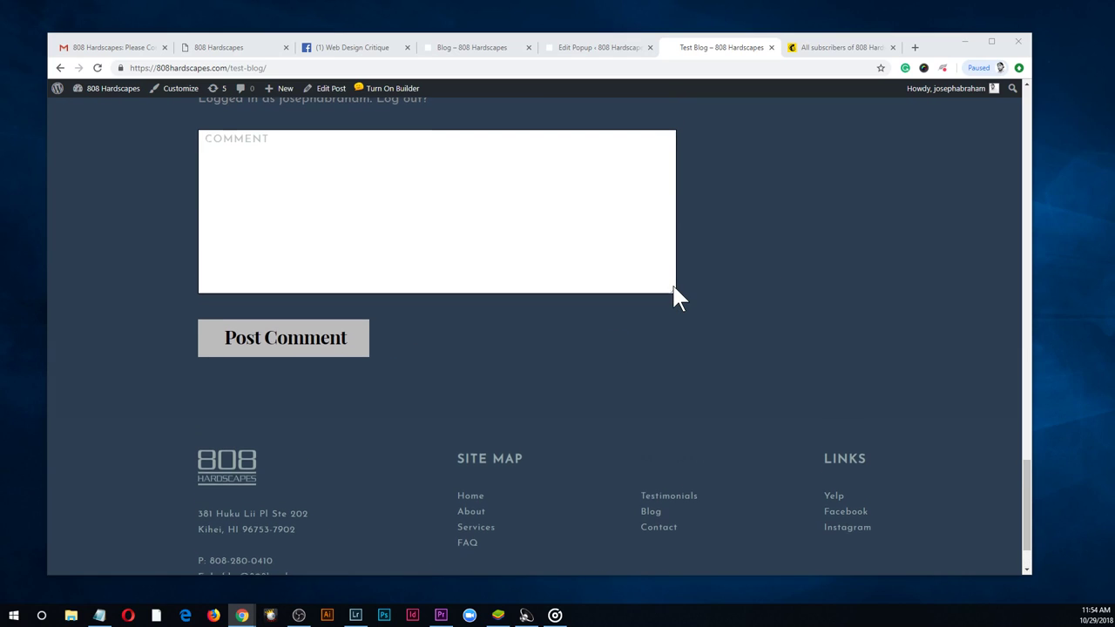
left_click_drag(1027, 453, 1027, 101)
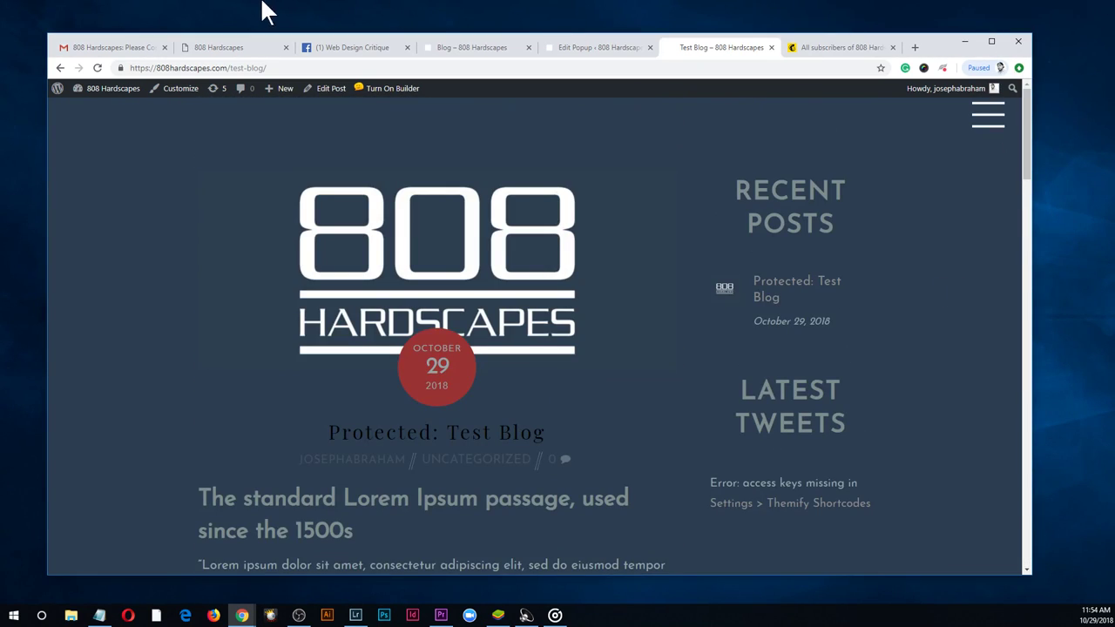
left_click(344, 47)
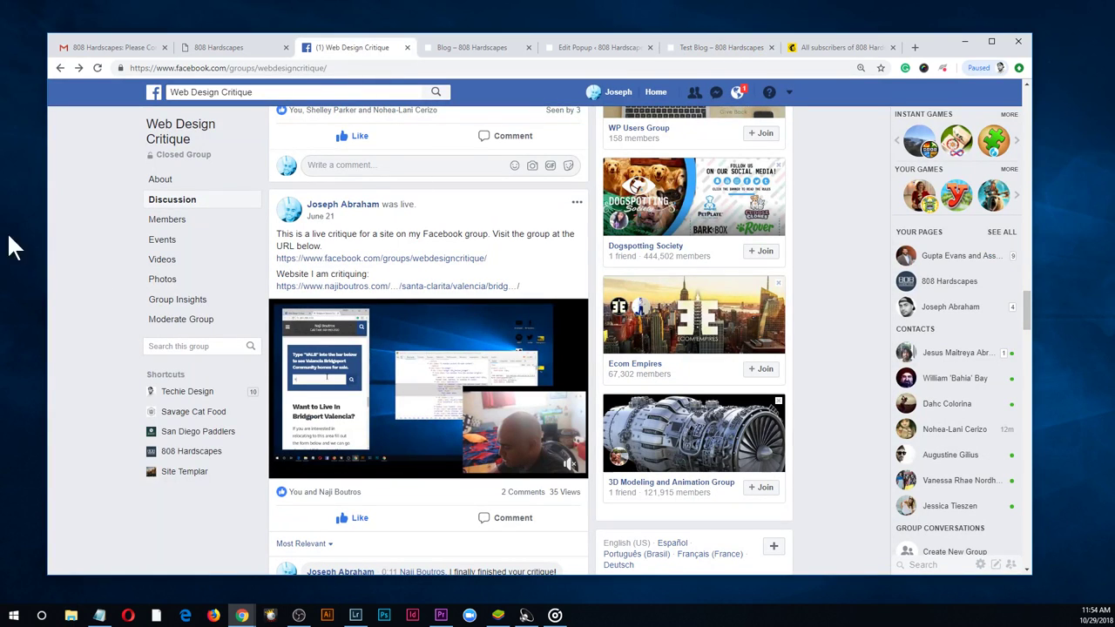
From the Mailchimp Subscription Confirmed tab, go to the developer's personal site
scroll(436, 149, "up", 3)
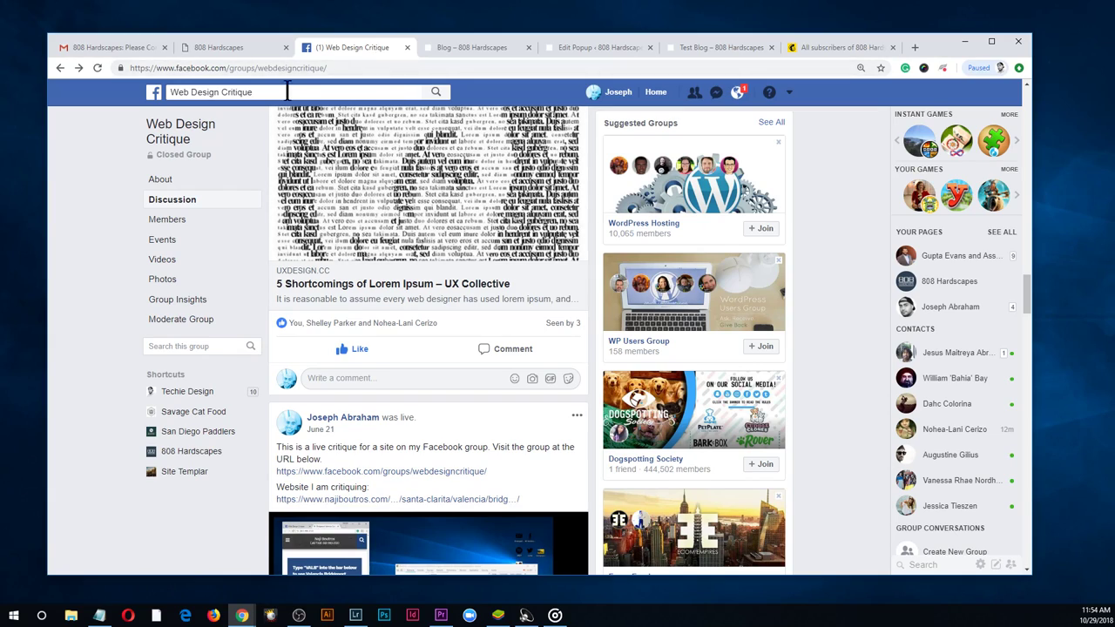
left_click(249, 51)
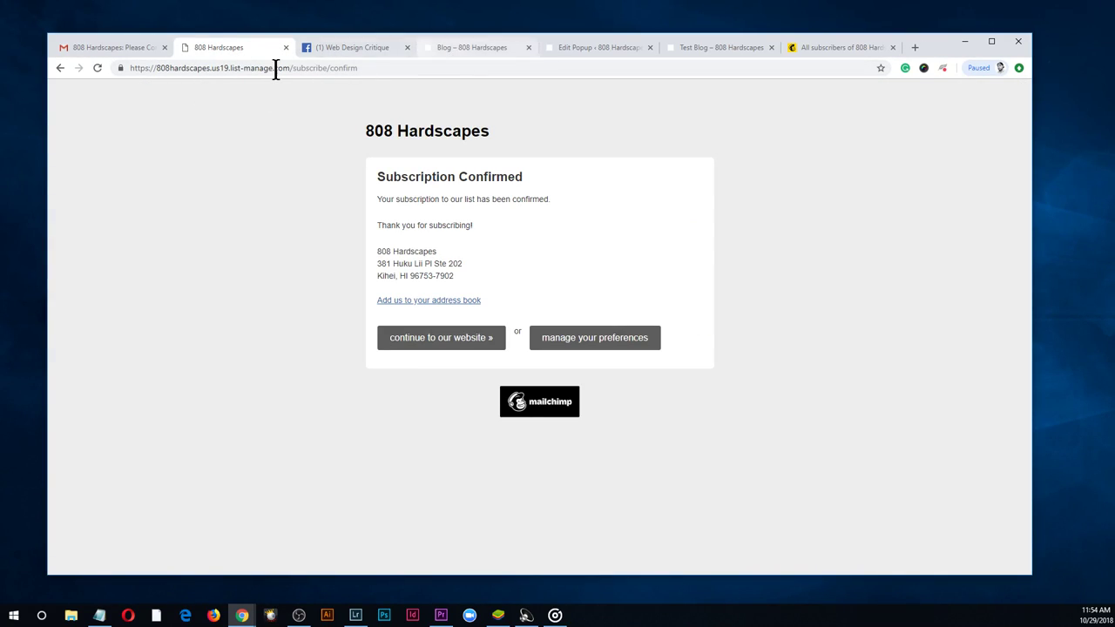
left_click(290, 68)
type("joseph")
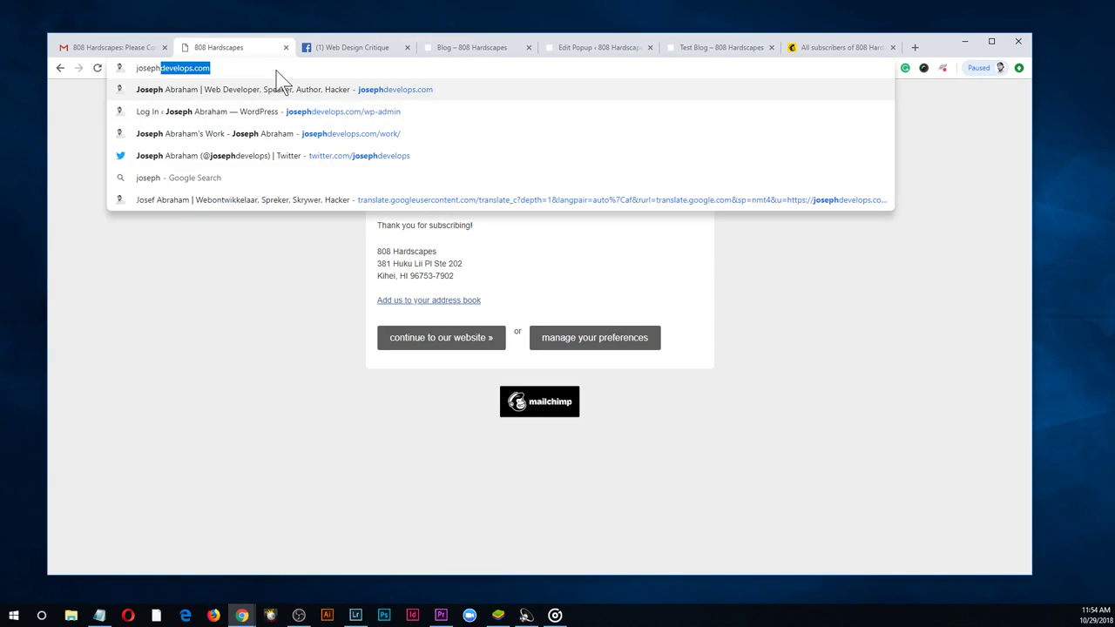
key("Return")
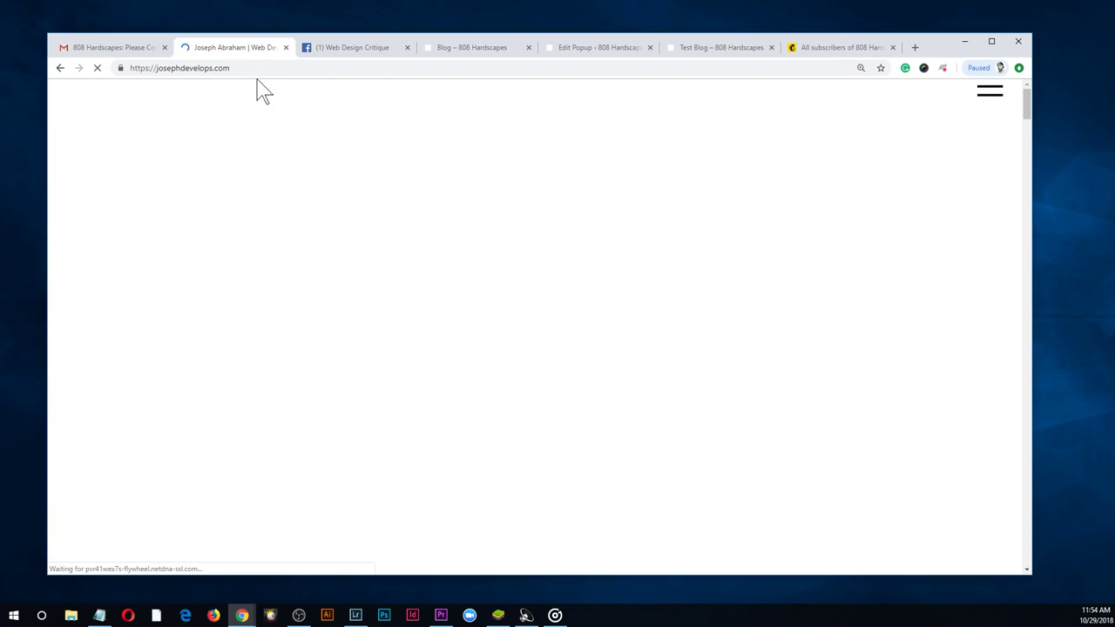
Open the site's consulting booking page, then return to the 808 Hardscapes Blog tab
left_click(989, 123)
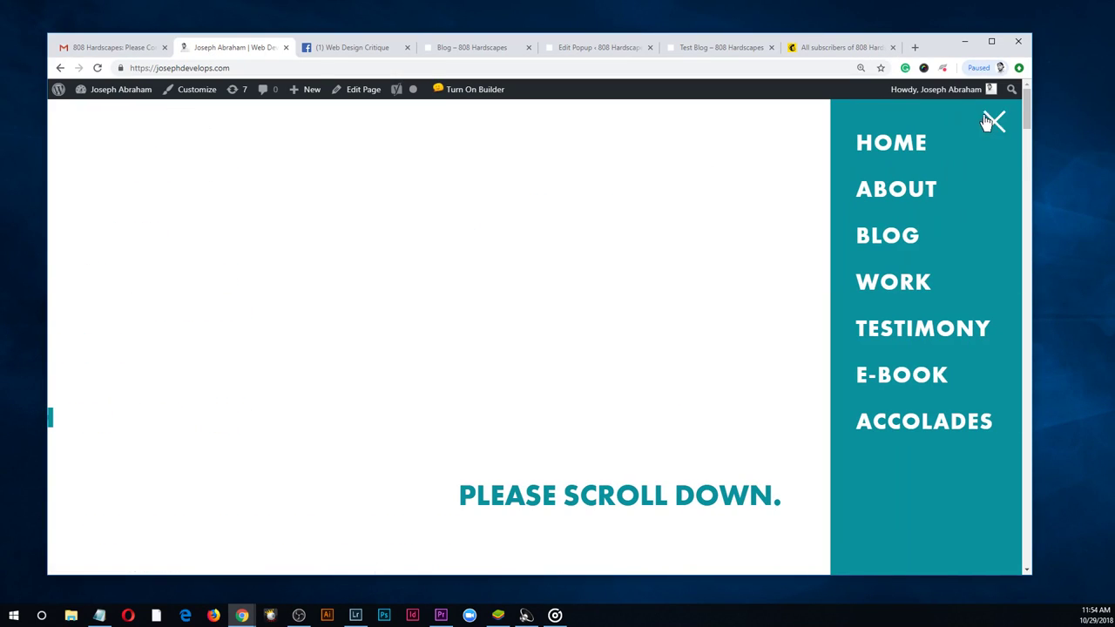
left_click(990, 131)
scroll(686, 299, "down", 10)
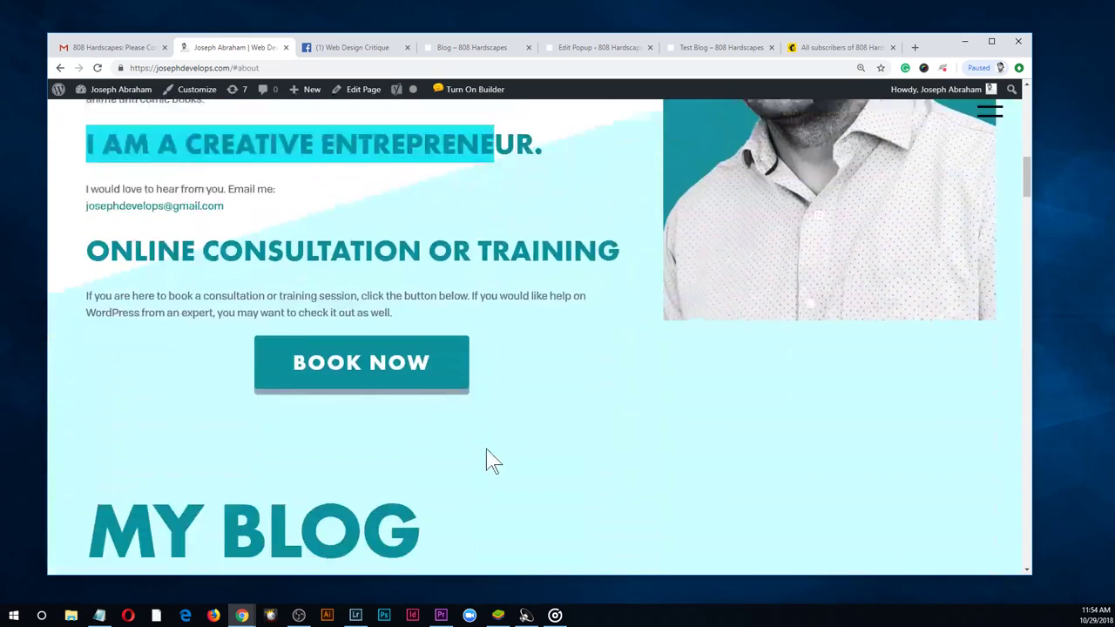
left_click(378, 288)
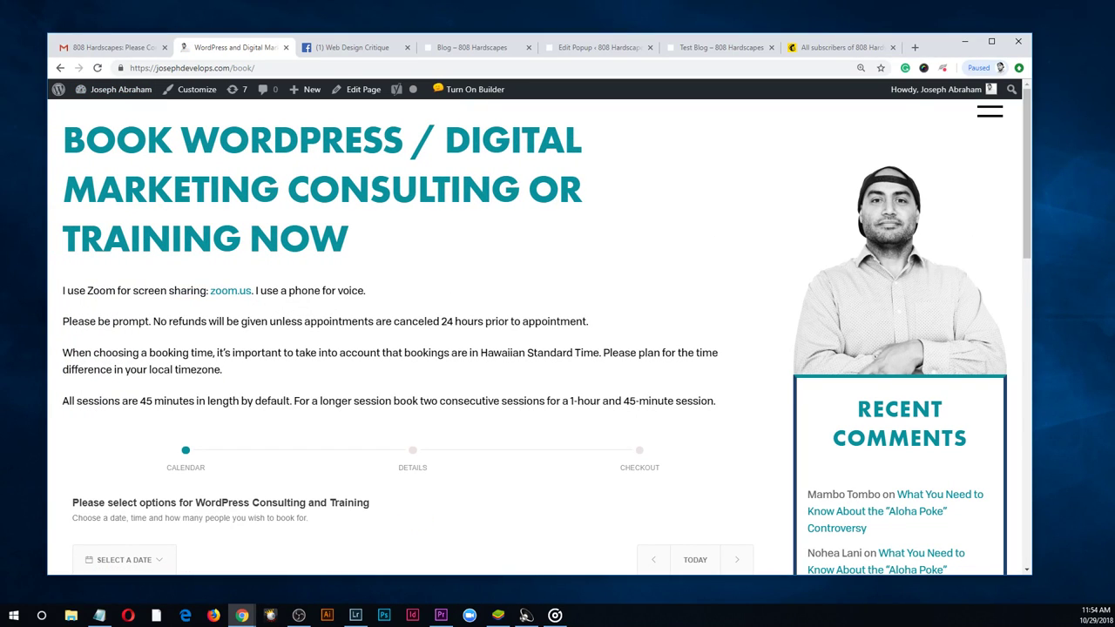
key("alt+Tab")
left_click(459, 49)
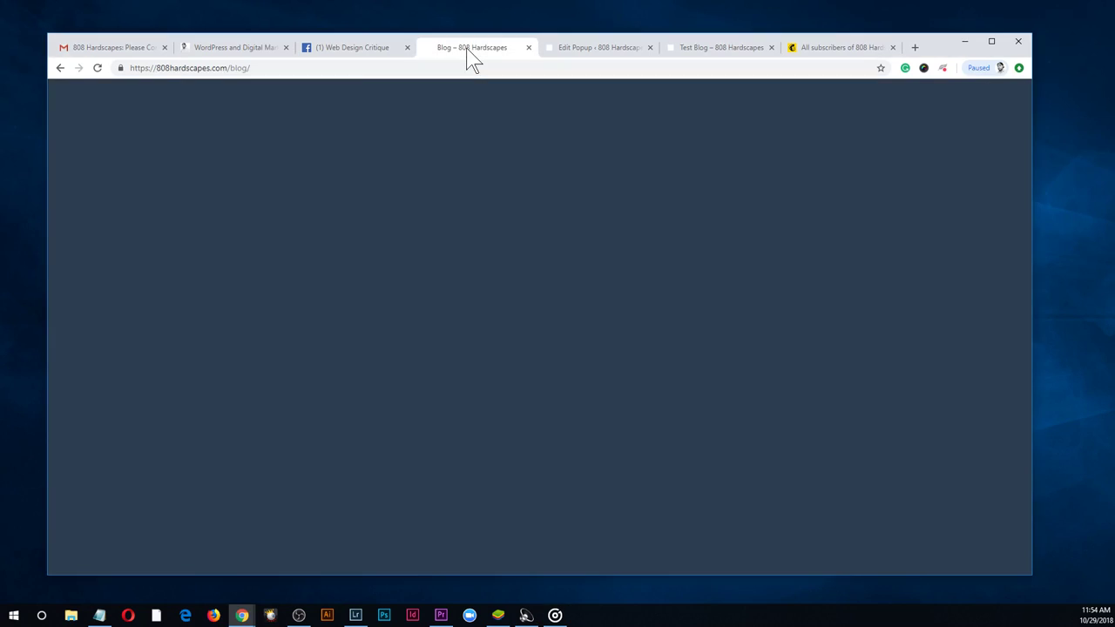